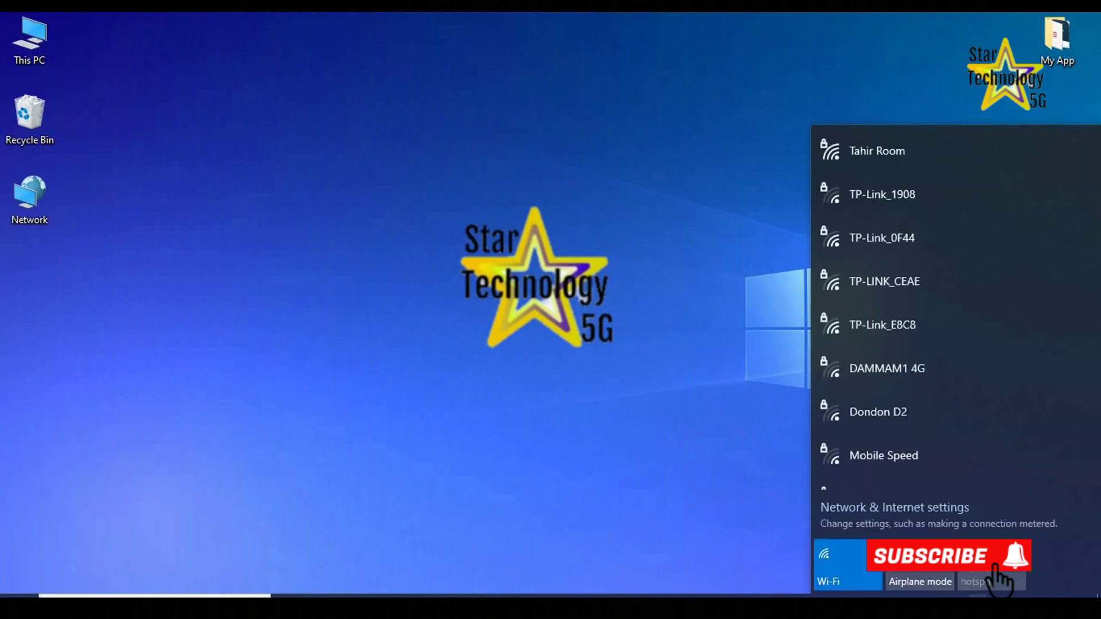
# Join the HomeBroadband Wi-Fi network by entering its security key.
pyautogui.click(875, 250)
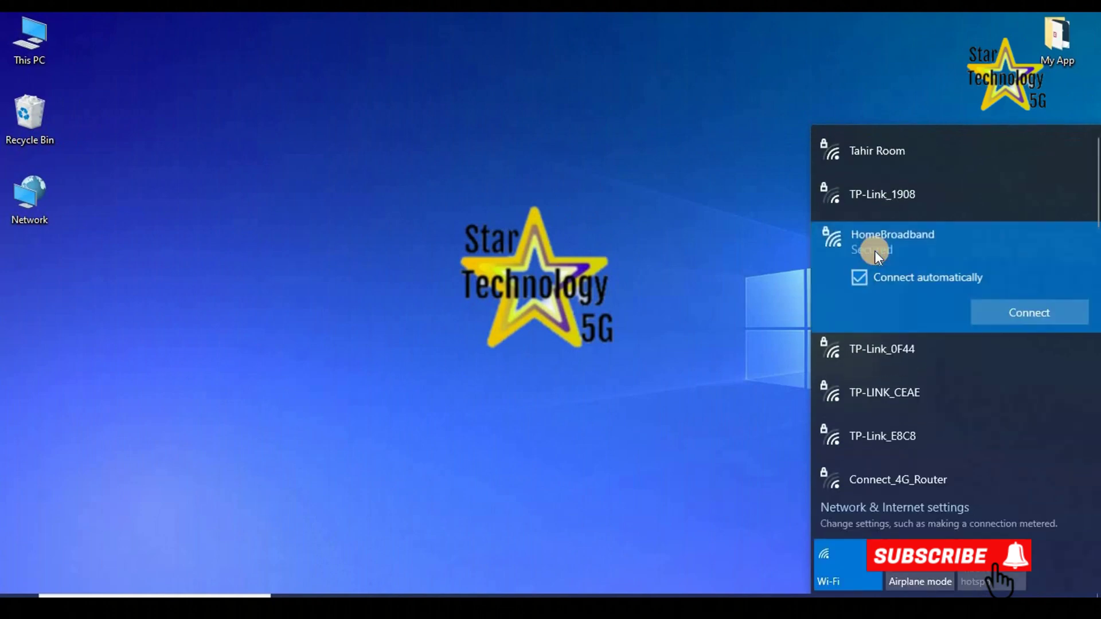
pyautogui.click(1012, 314)
pyautogui.click(865, 308)
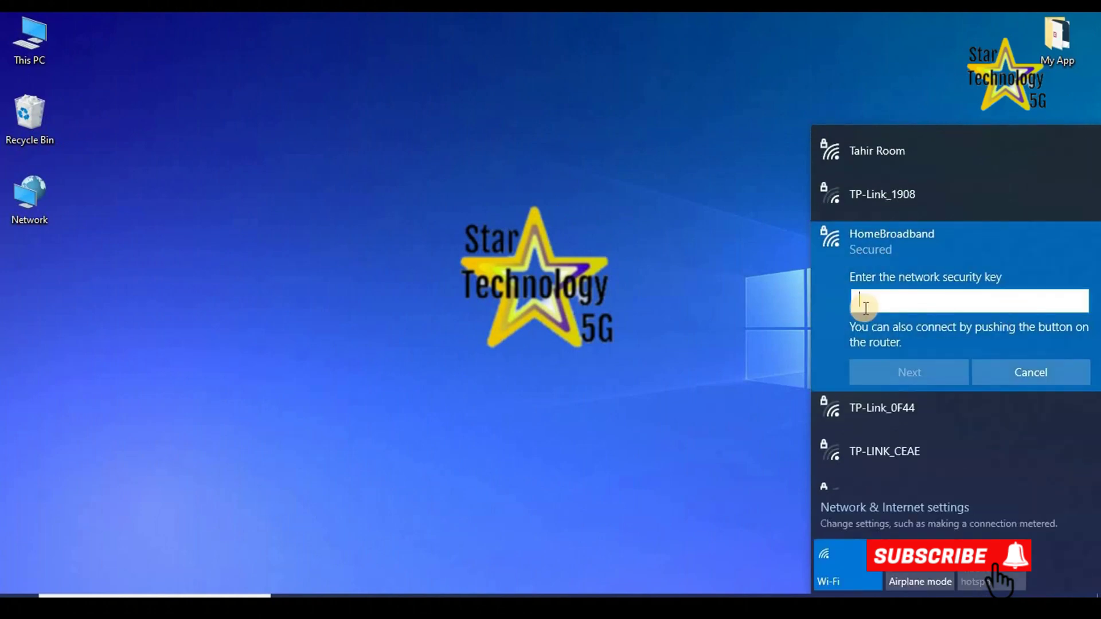
pyautogui.click(916, 372)
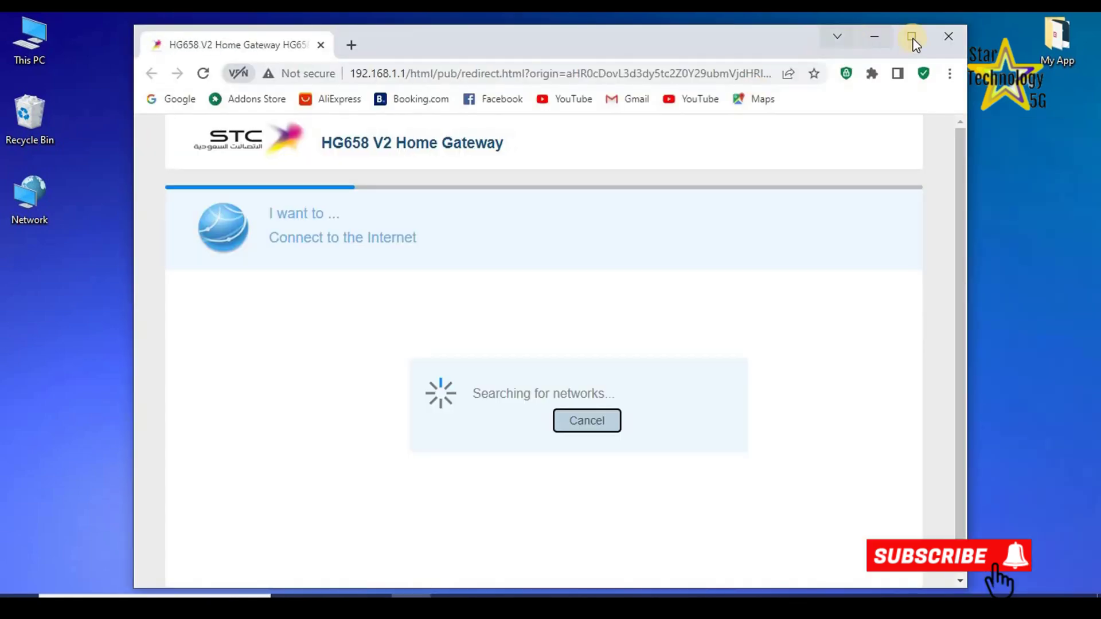
# Maximize Chrome and trim the address to 192.168.1.1 to load the router login page.
pyautogui.click(911, 36)
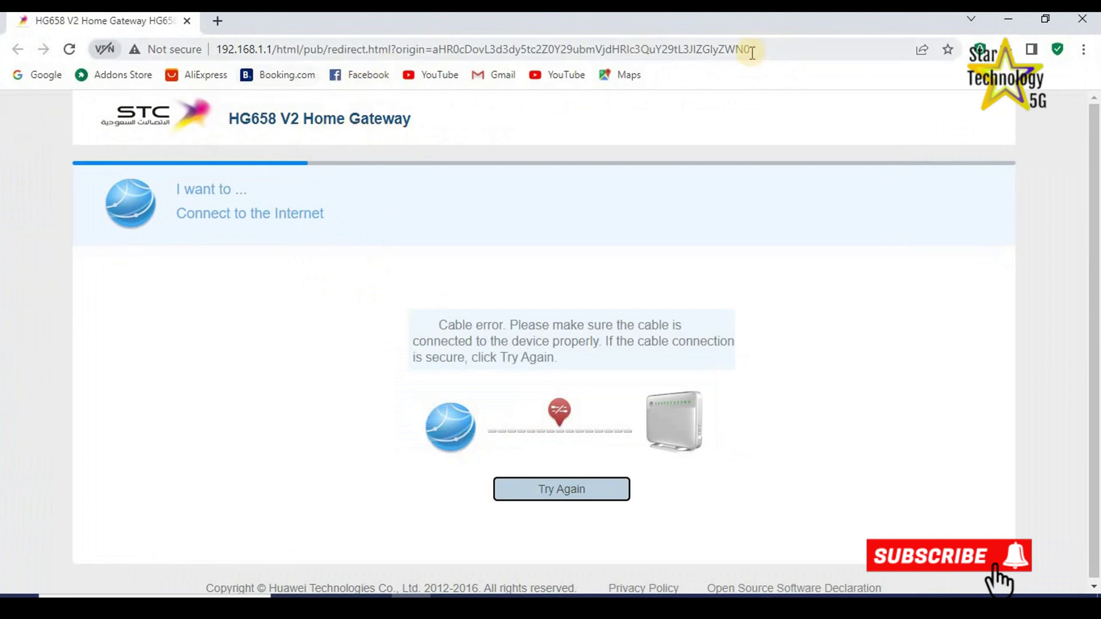
pyautogui.moveTo(766, 49); pyautogui.dragTo(279, 54)
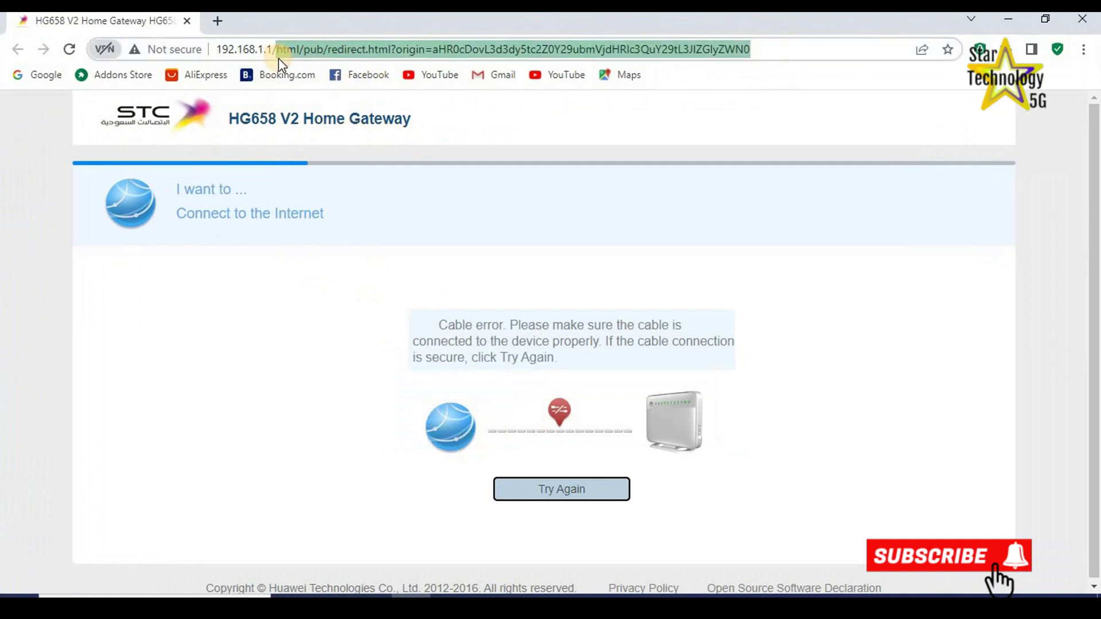
pyautogui.press('BackSpace')
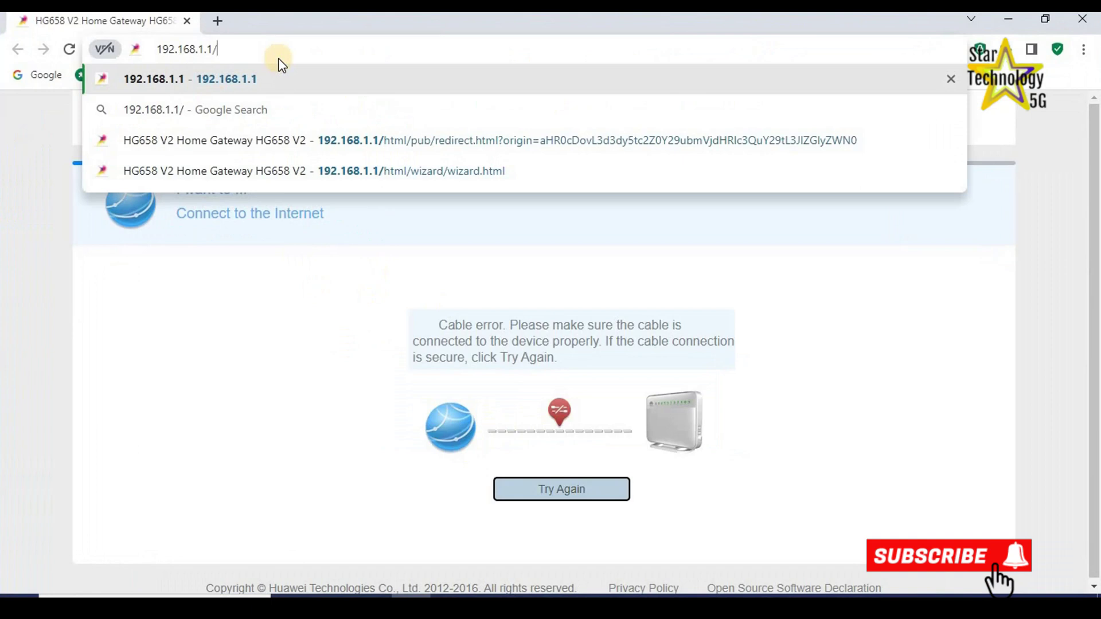
pyautogui.press('BackSpace')
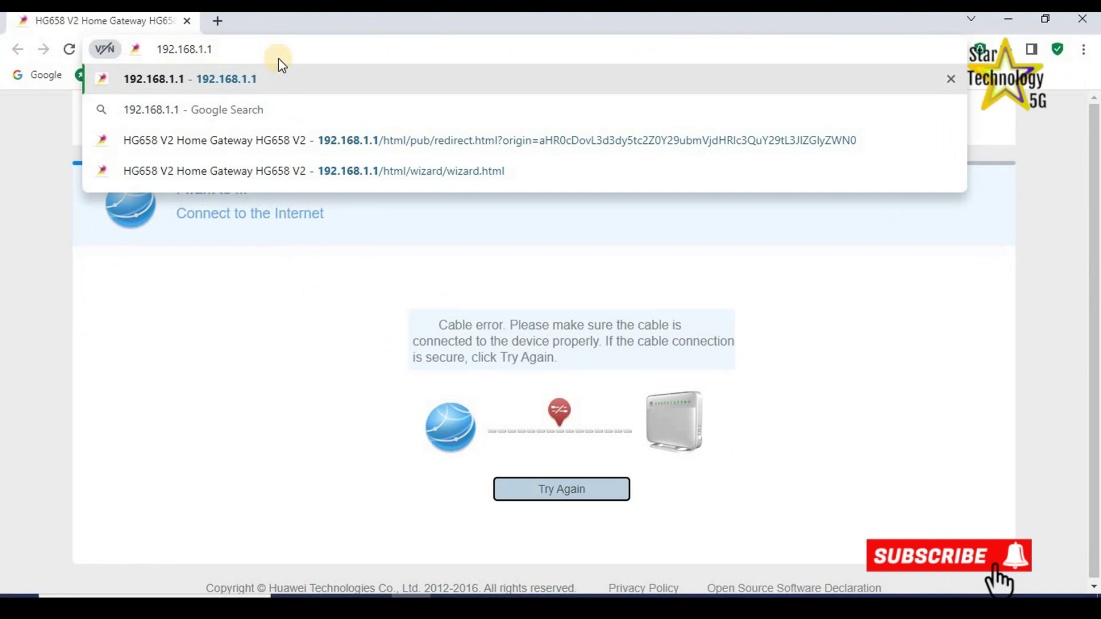
pyautogui.press('Return')
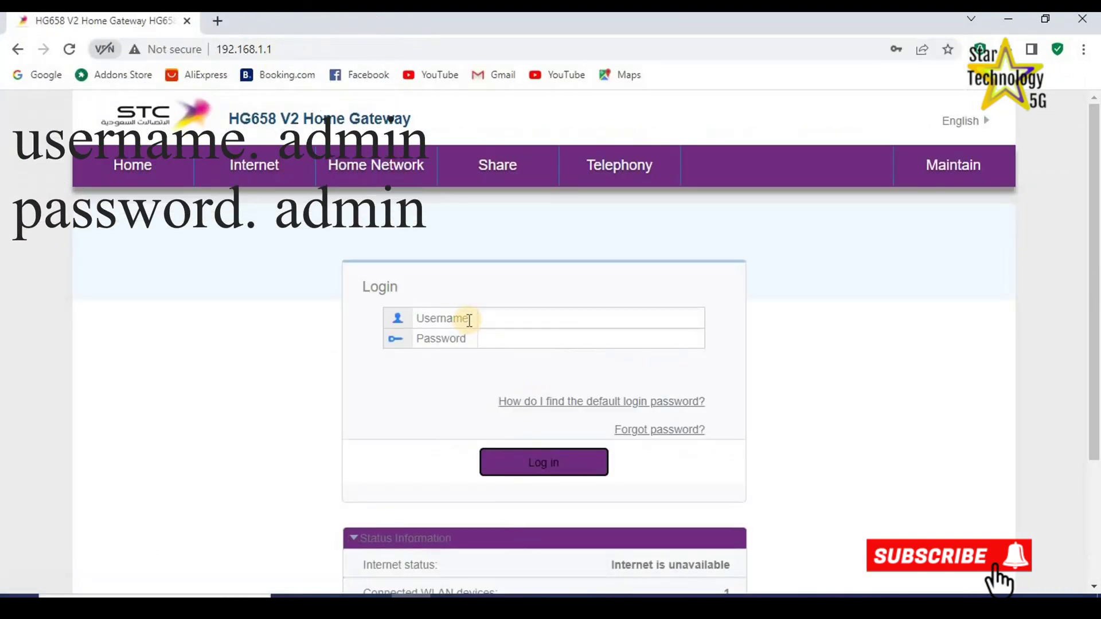
# Sign in to the router with username admin and the administrator password.
pyautogui.click(516, 316)
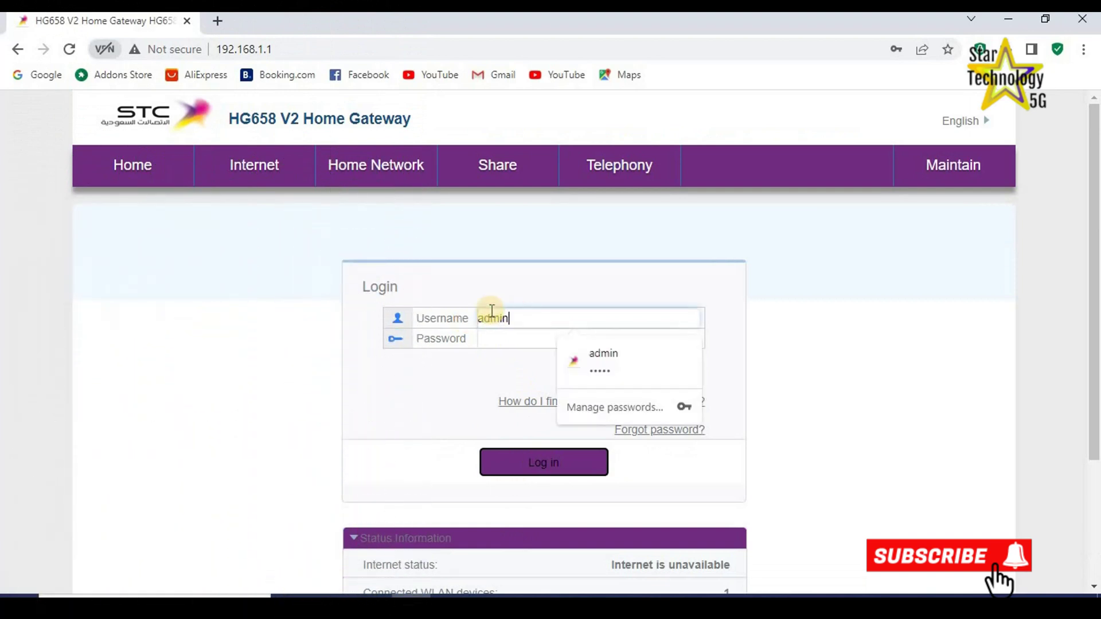
pyautogui.write('admin')
pyautogui.press('Tab')
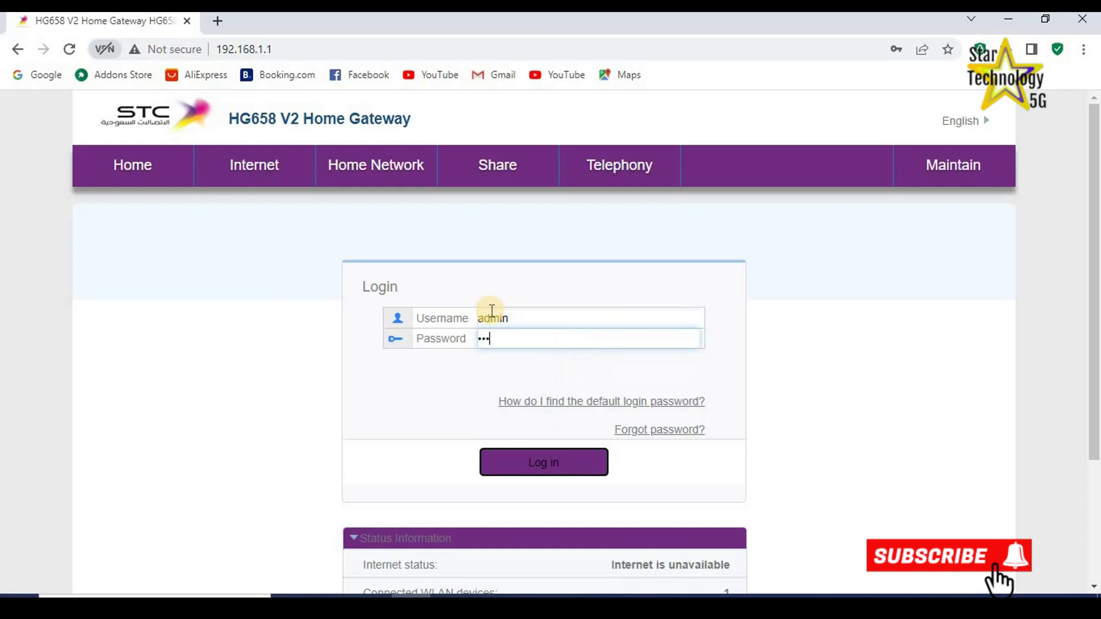
pyautogui.click(526, 459)
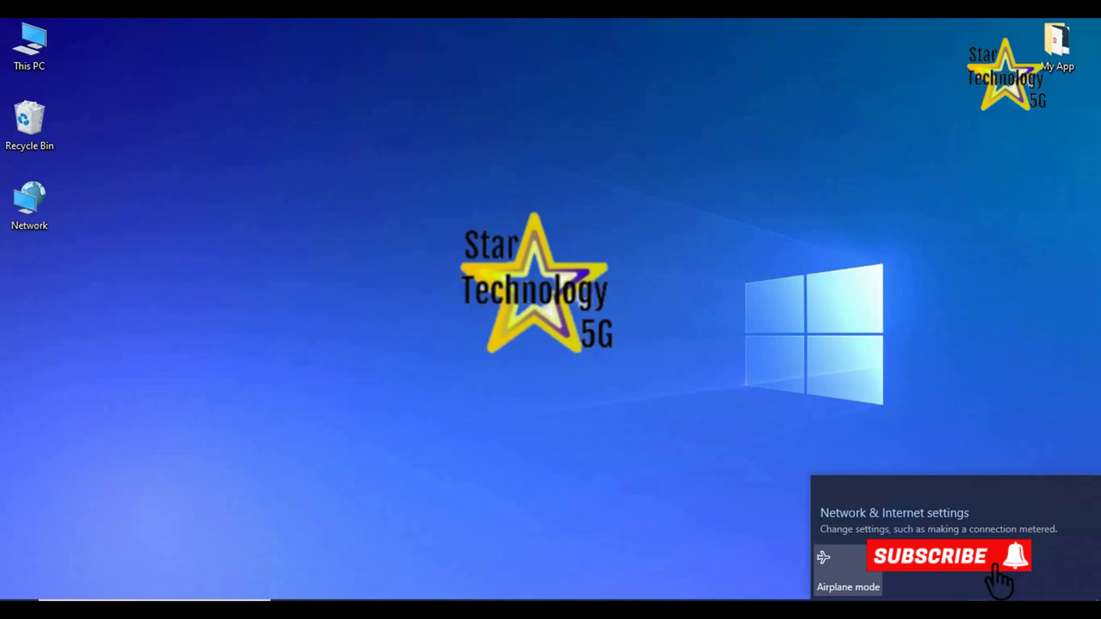
# Open the Ethernet adapter's Properties from the Network Connections adapter list.
pyautogui.click(900, 520)
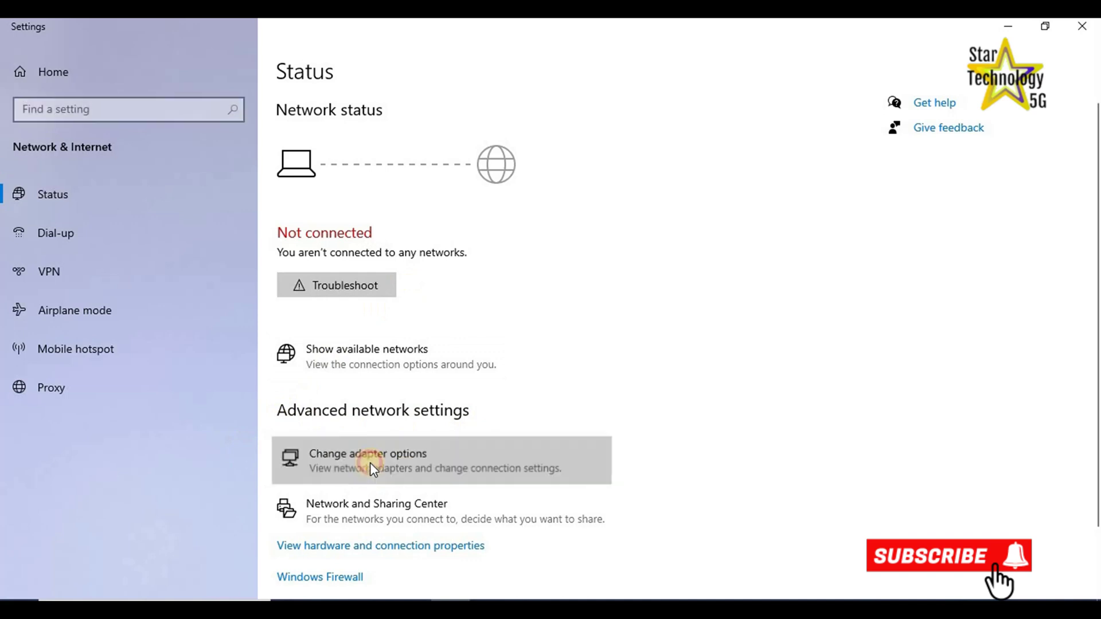
pyautogui.click(354, 453)
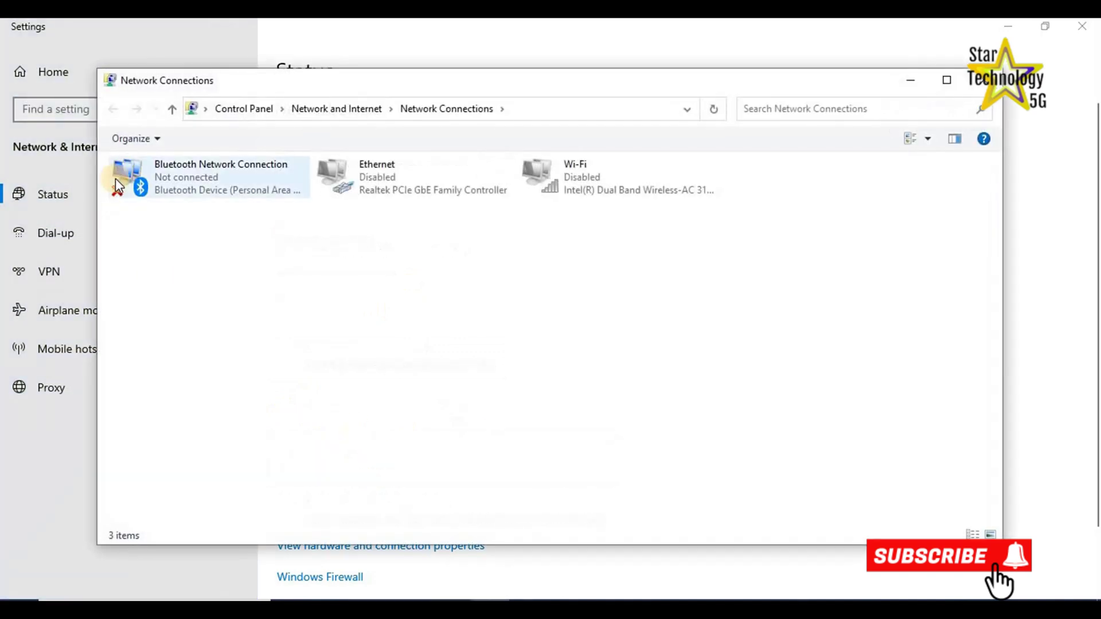
pyautogui.click(129, 197)
pyautogui.click(388, 197)
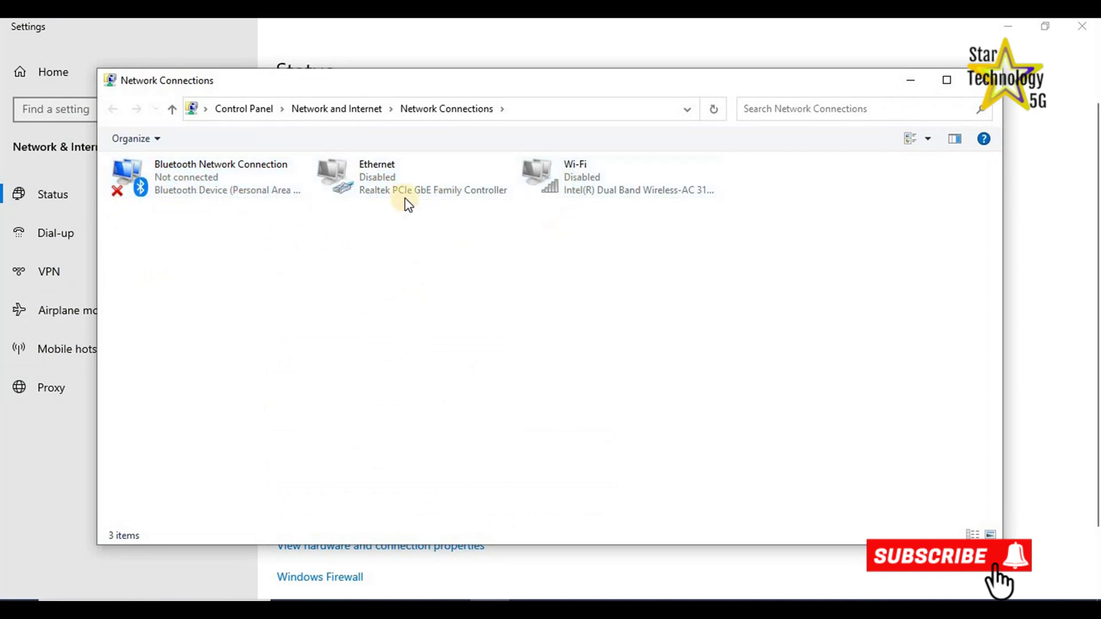
pyautogui.rightClick(376, 165)
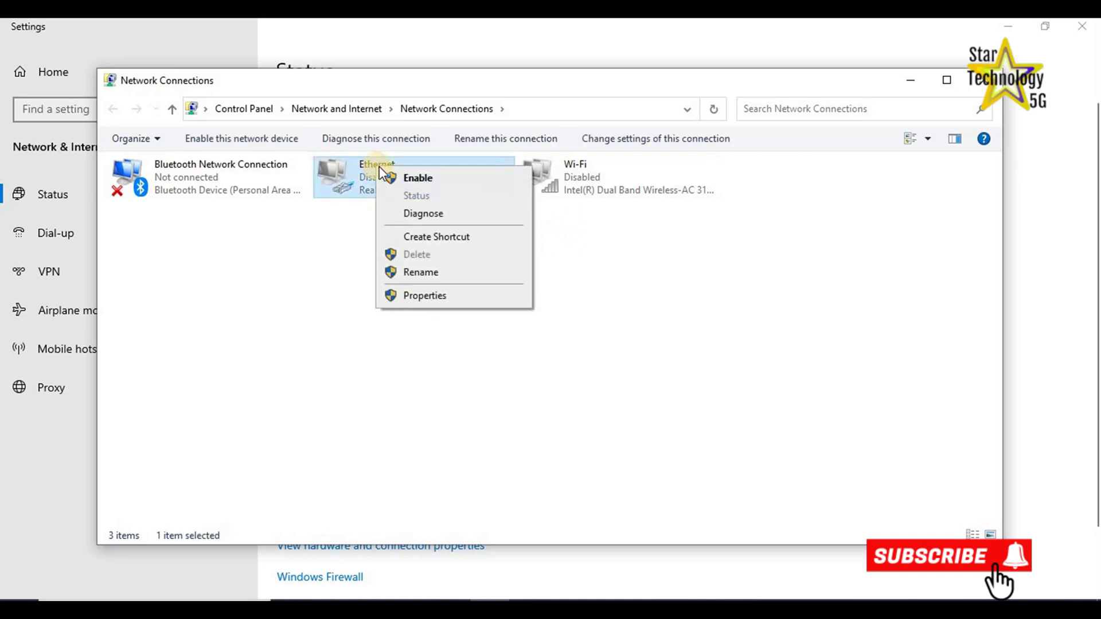
pyautogui.click(405, 296)
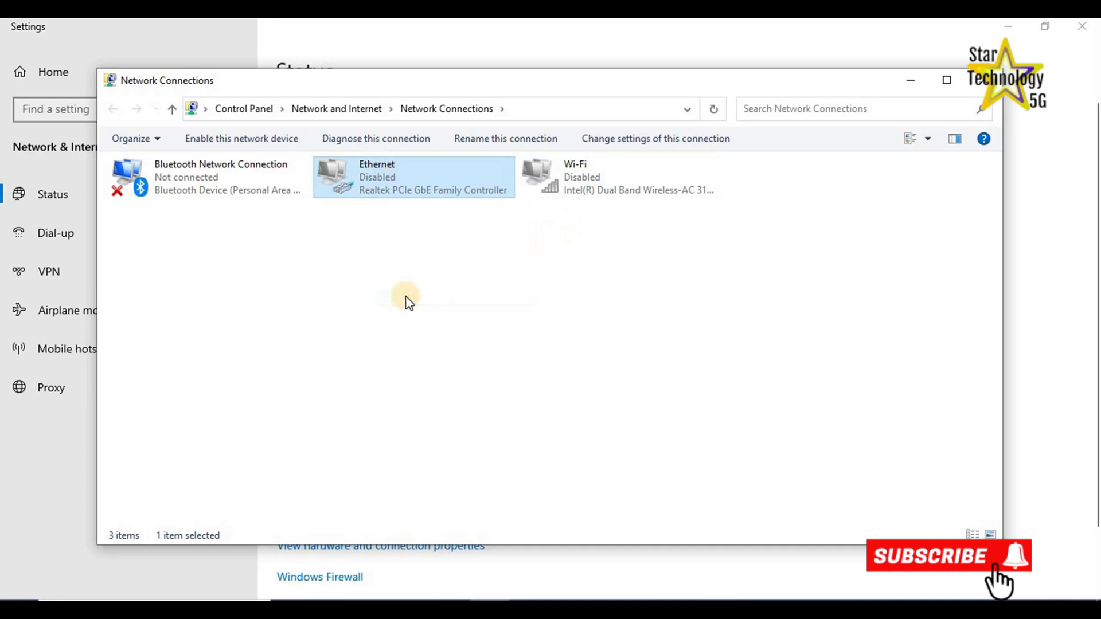
# Give Ethernet a static IPv4 address 192.168.1.2 with mask 255.255.255.0.
pyautogui.click(217, 324)
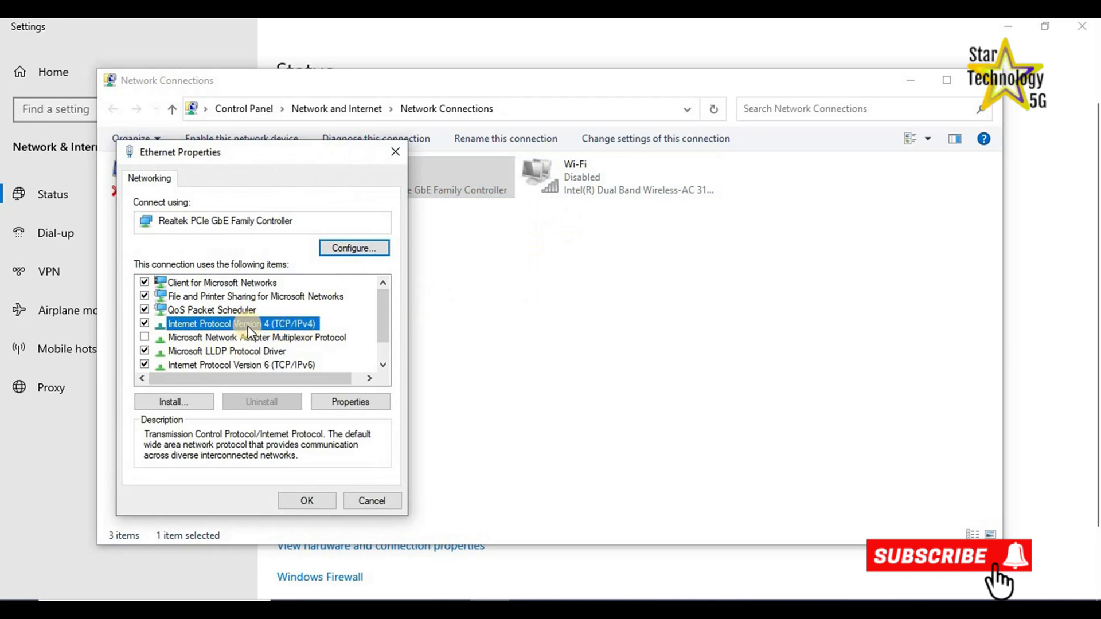
pyautogui.click(340, 405)
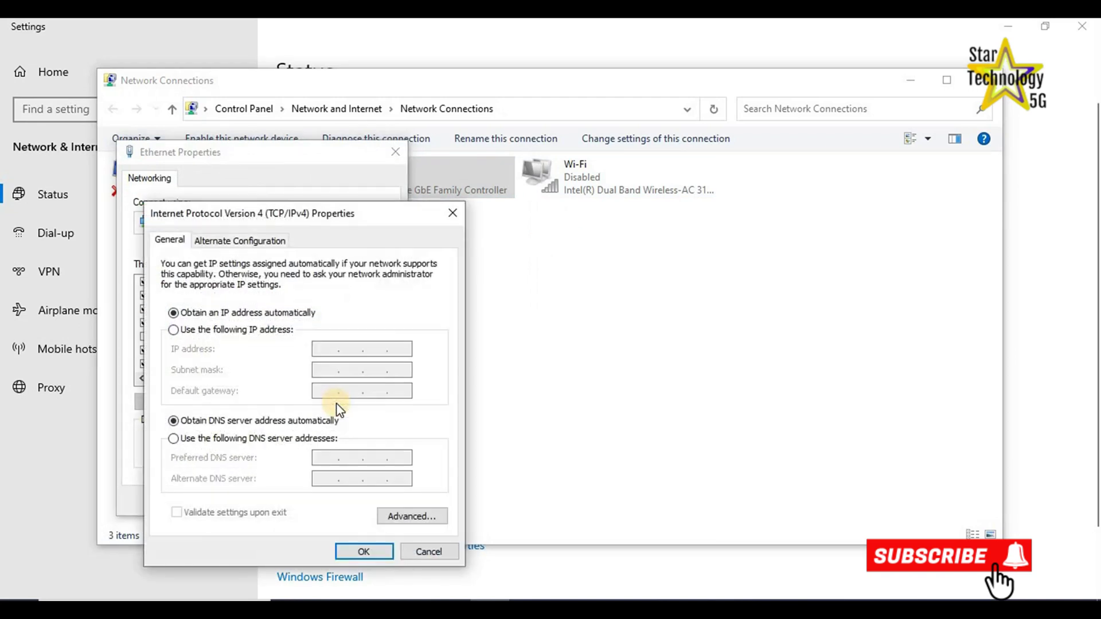
pyautogui.click(184, 335)
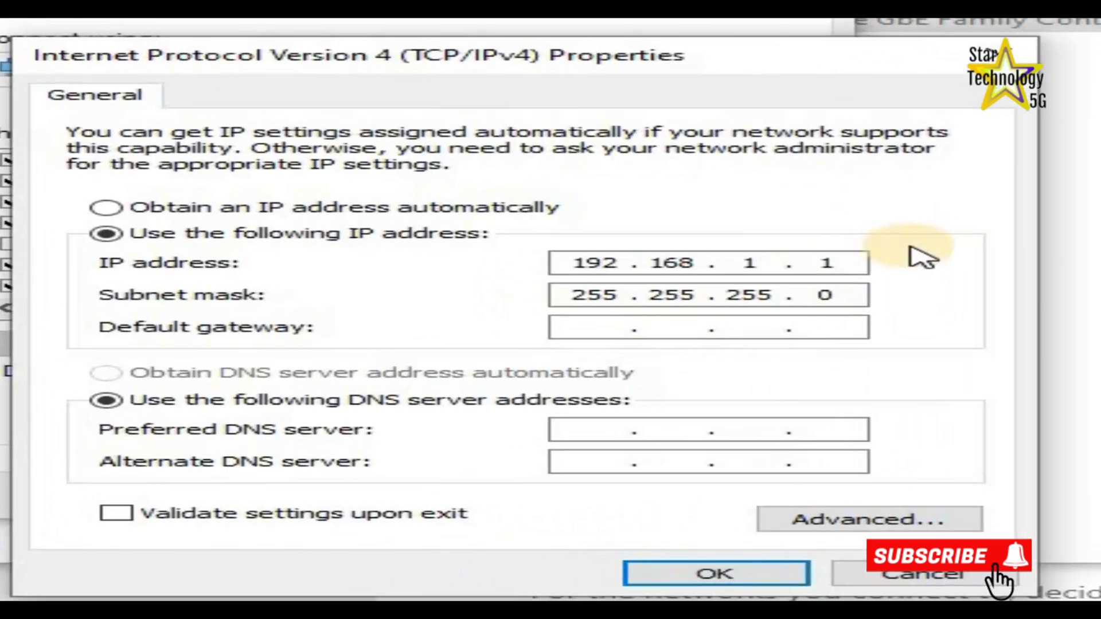
pyautogui.doubleClick(826, 263)
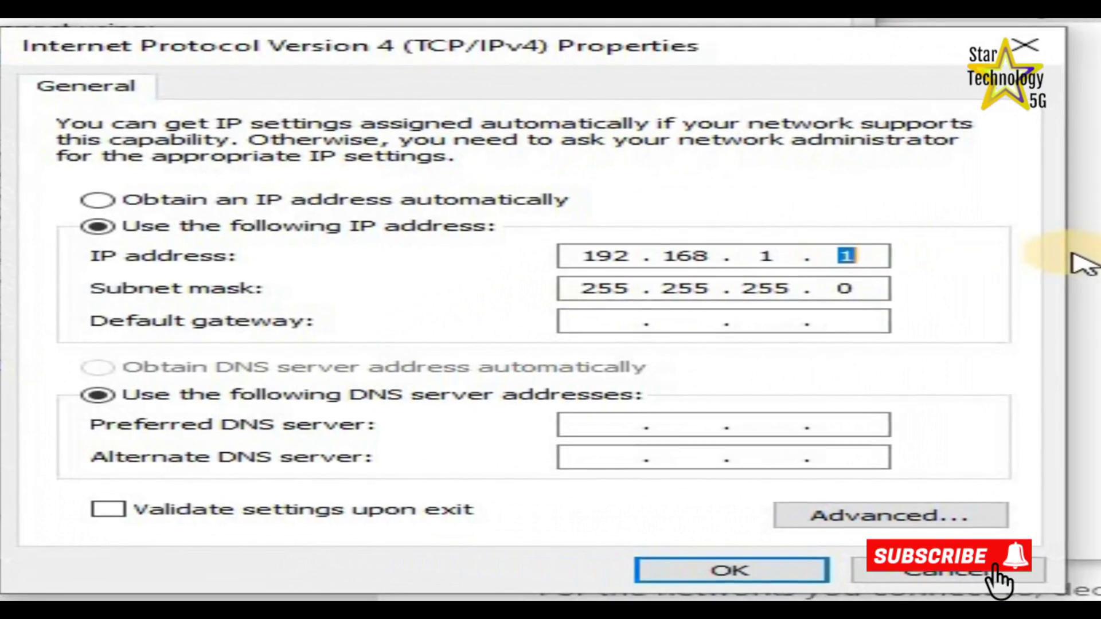
pyautogui.write('2')
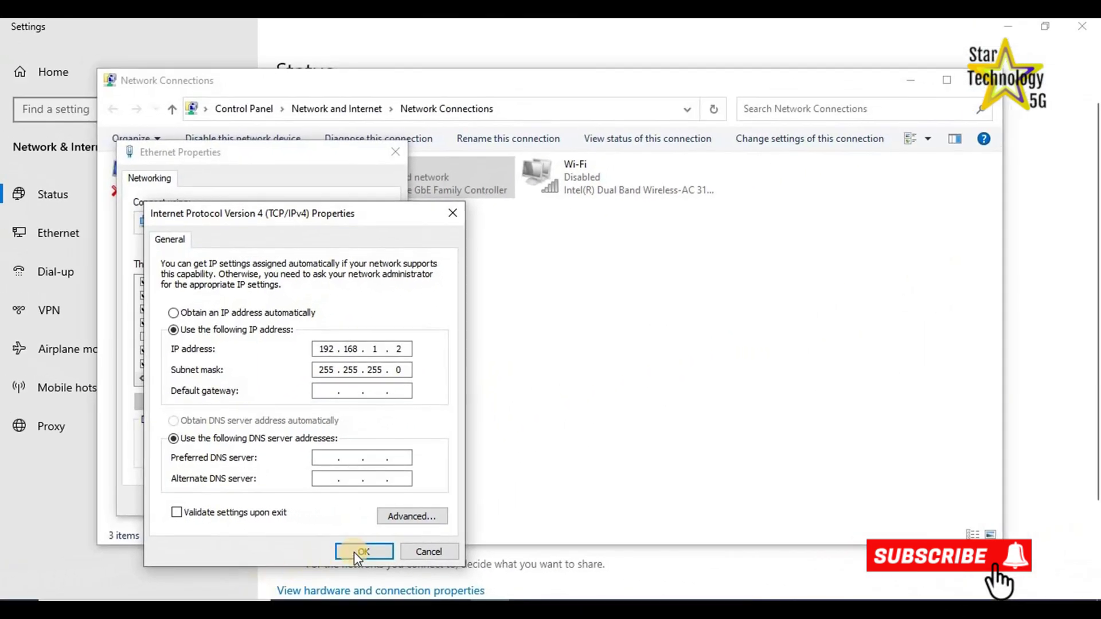
pyautogui.click(364, 552)
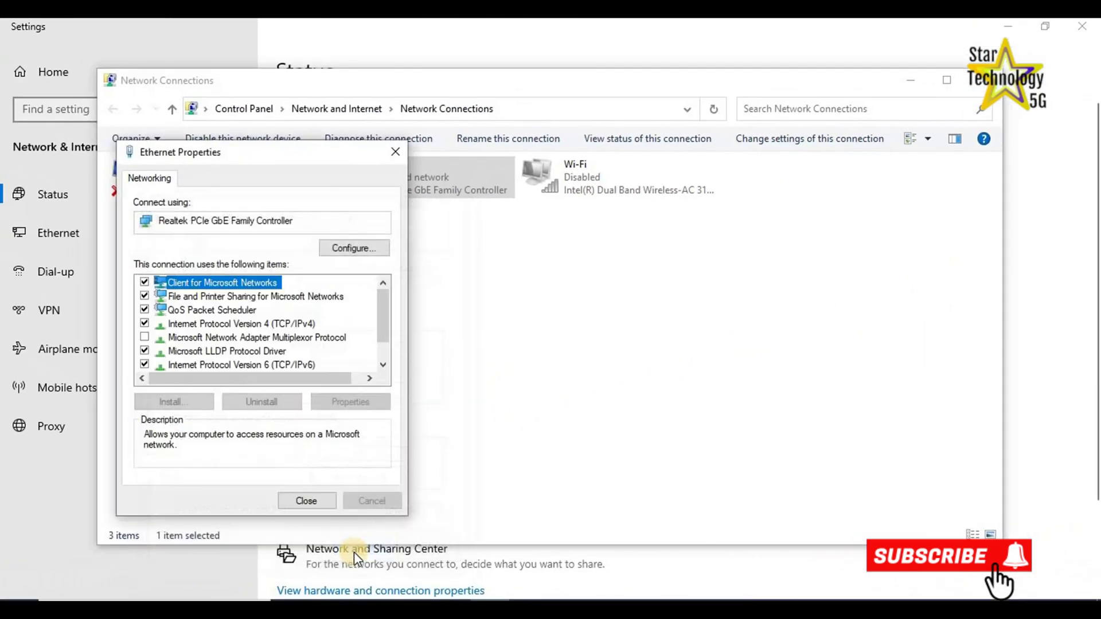
pyautogui.click(311, 501)
# Disable and then re-enable the Ethernet adapter.
pyautogui.rightClick(357, 177)
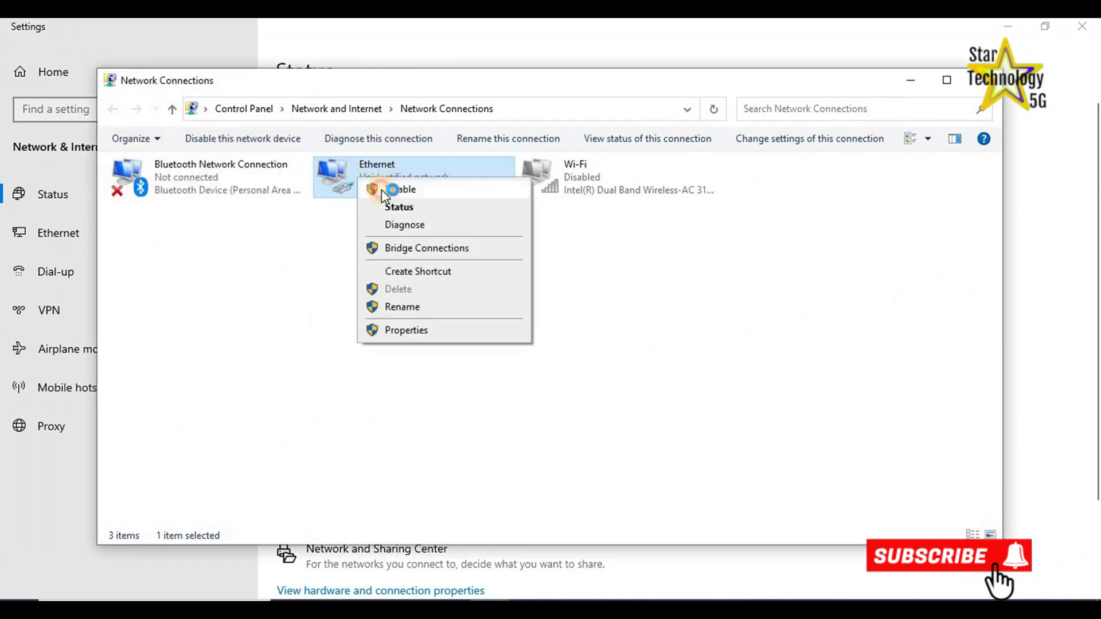
pyautogui.click(380, 189)
pyautogui.rightClick(365, 175)
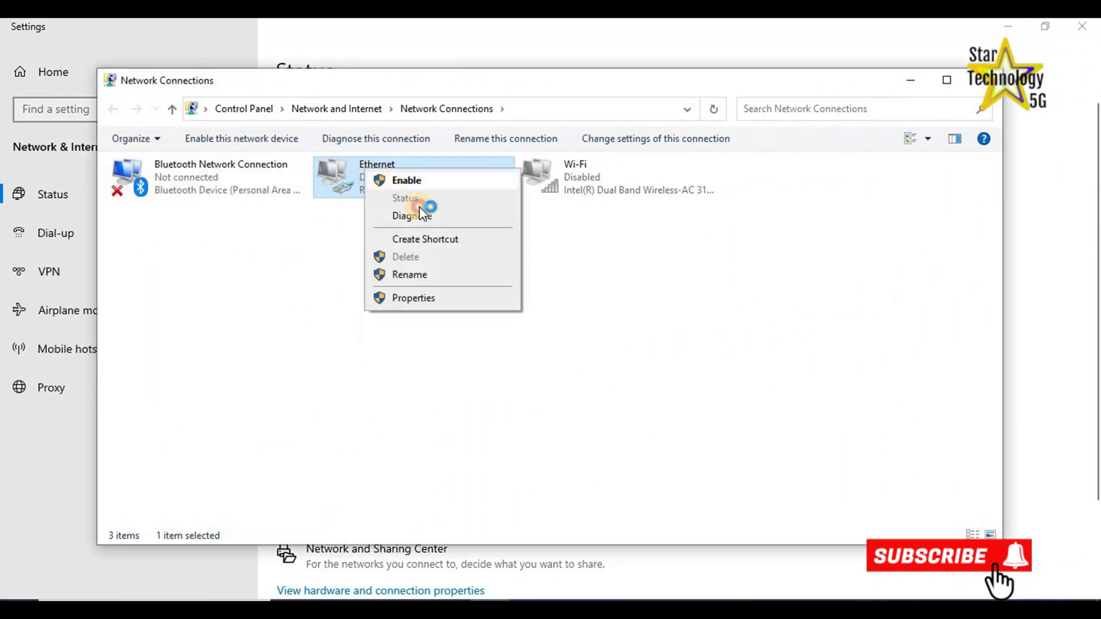
pyautogui.click(401, 180)
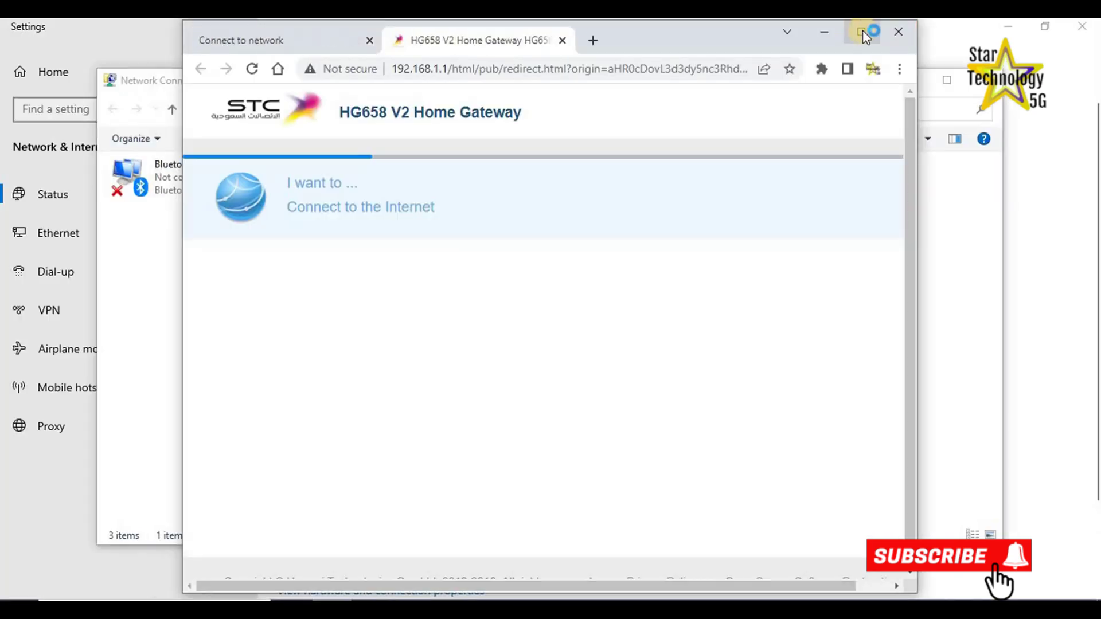
# Maximize Chrome and cut the redirect path so the address loads 192.168.1.1.
pyautogui.click(862, 32)
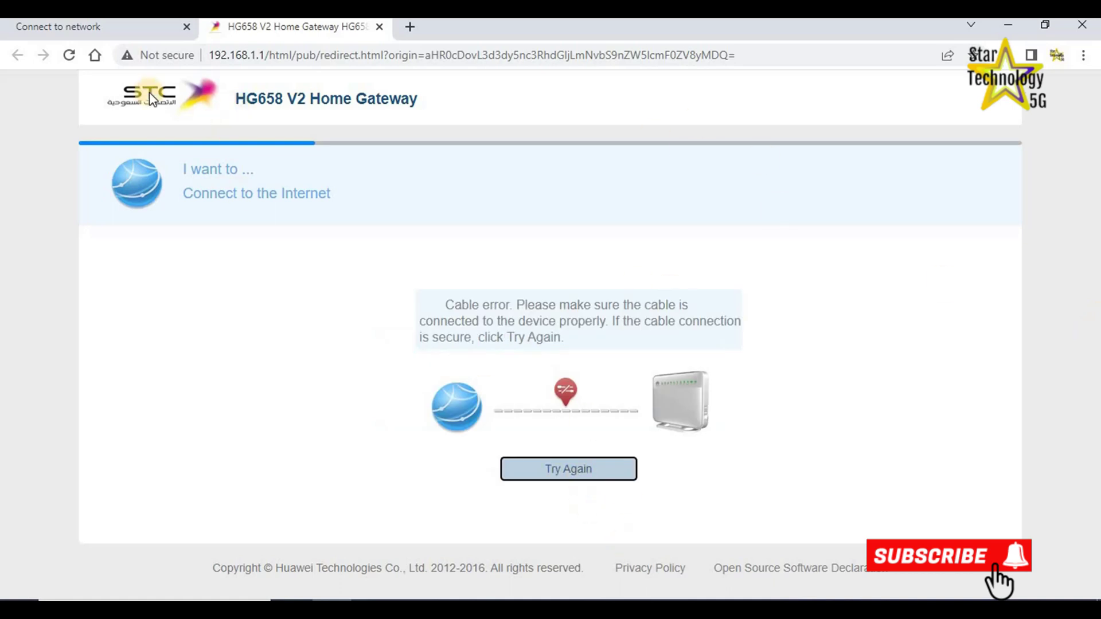
pyautogui.click(761, 54)
pyautogui.click(761, 54)
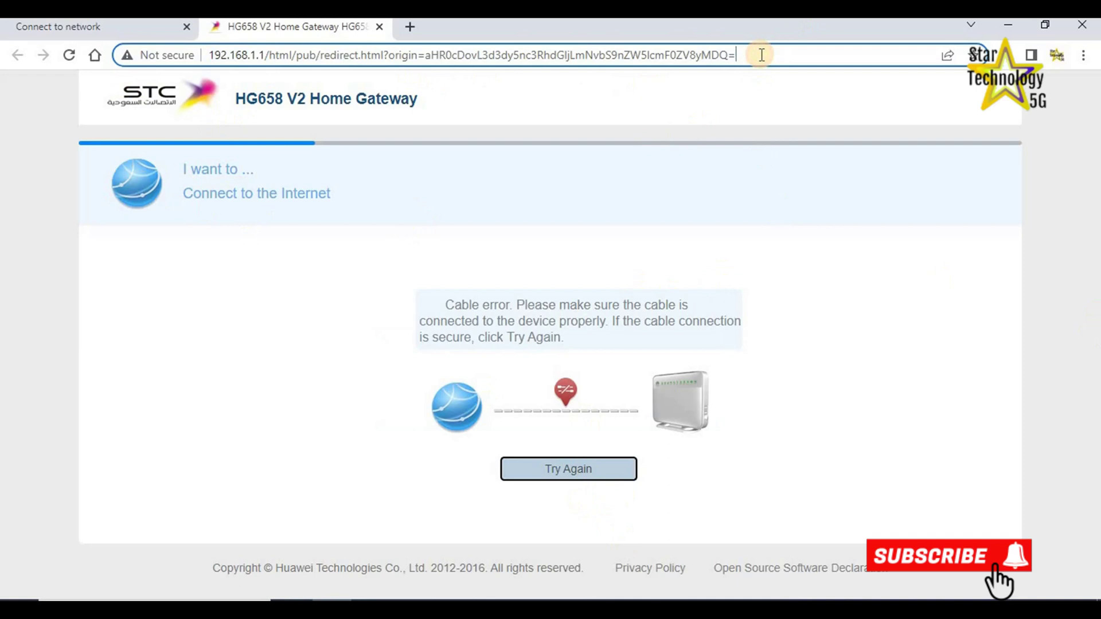
pyautogui.press('BackSpace')
pyautogui.press('BackSpace')
pyautogui.press('BackSpace')
pyautogui.press('BackSpace')
pyautogui.press('BackSpace')
pyautogui.press('BackSpace')
pyautogui.press('BackSpace')
pyautogui.press('BackSpace')
pyautogui.press('BackSpace')
pyautogui.press('BackSpace')
pyautogui.press('BackSpace')
pyautogui.press('BackSpace')
pyautogui.press('BackSpace')
pyautogui.press('BackSpace')
pyautogui.press('BackSpace')
pyautogui.press('BackSpace')
pyautogui.press('BackSpace')
pyautogui.press('BackSpace')
pyautogui.press('BackSpace')
pyautogui.press('BackSpace')
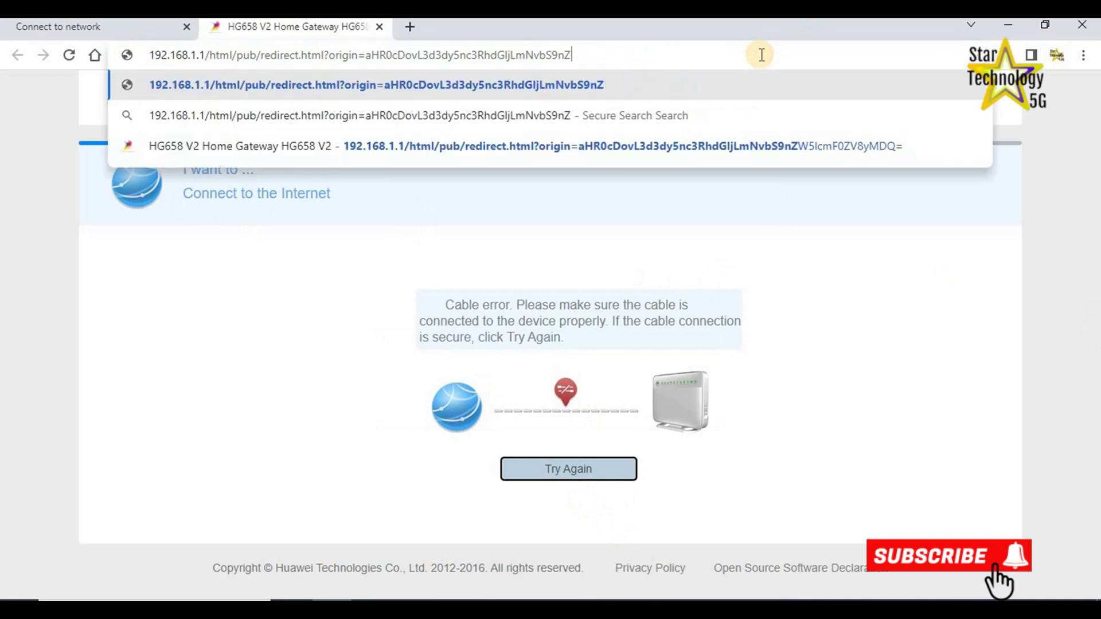
pyautogui.press('BackSpace')
pyautogui.press('BackSpace')
pyautogui.press('BackSpace')
pyautogui.press('BackSpace')
pyautogui.press('BackSpace')
pyautogui.press('BackSpace')
pyautogui.press('BackSpace')
pyautogui.press('BackSpace')
pyautogui.press('BackSpace')
pyautogui.press('BackSpace')
pyautogui.press('BackSpace')
pyautogui.press('BackSpace')
pyautogui.press('BackSpace')
pyautogui.press('BackSpace')
pyautogui.press('BackSpace')
pyautogui.press('BackSpace')
pyautogui.press('BackSpace')
pyautogui.press('BackSpace')
pyautogui.press('BackSpace')
pyautogui.press('BackSpace')
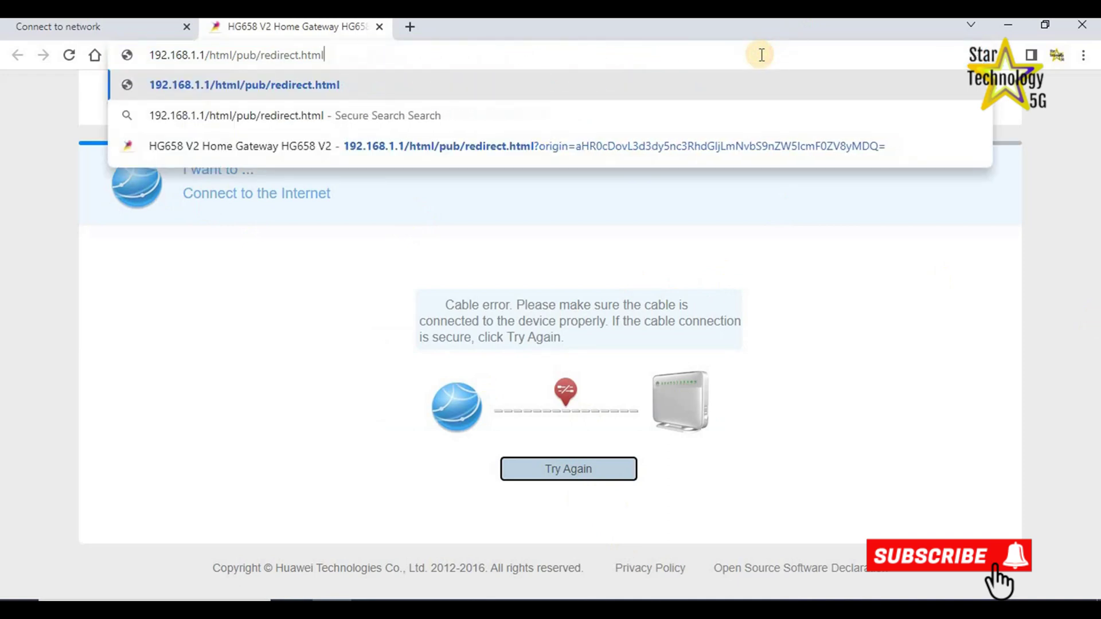
pyautogui.press('BackSpace')
pyautogui.press('BackSpace')
pyautogui.press('BackSpace')
pyautogui.press('BackSpace')
pyautogui.press('BackSpace')
pyautogui.press('BackSpace')
pyautogui.press('BackSpace')
pyautogui.press('BackSpace')
pyautogui.press('BackSpace')
pyautogui.press('BackSpace')
pyautogui.press('BackSpace')
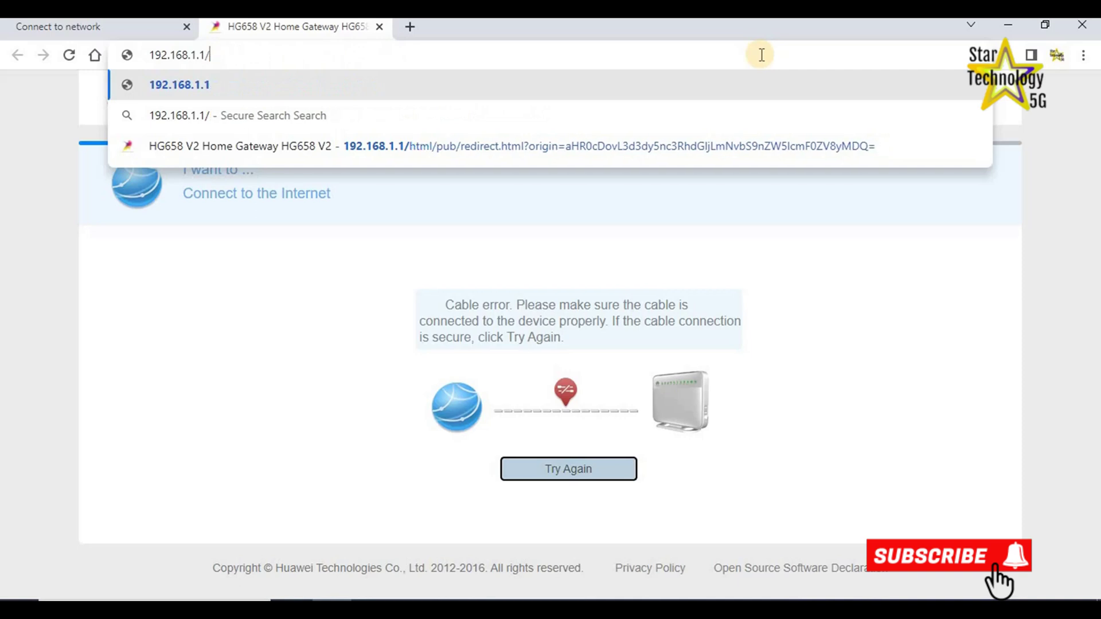
pyautogui.press('Return')
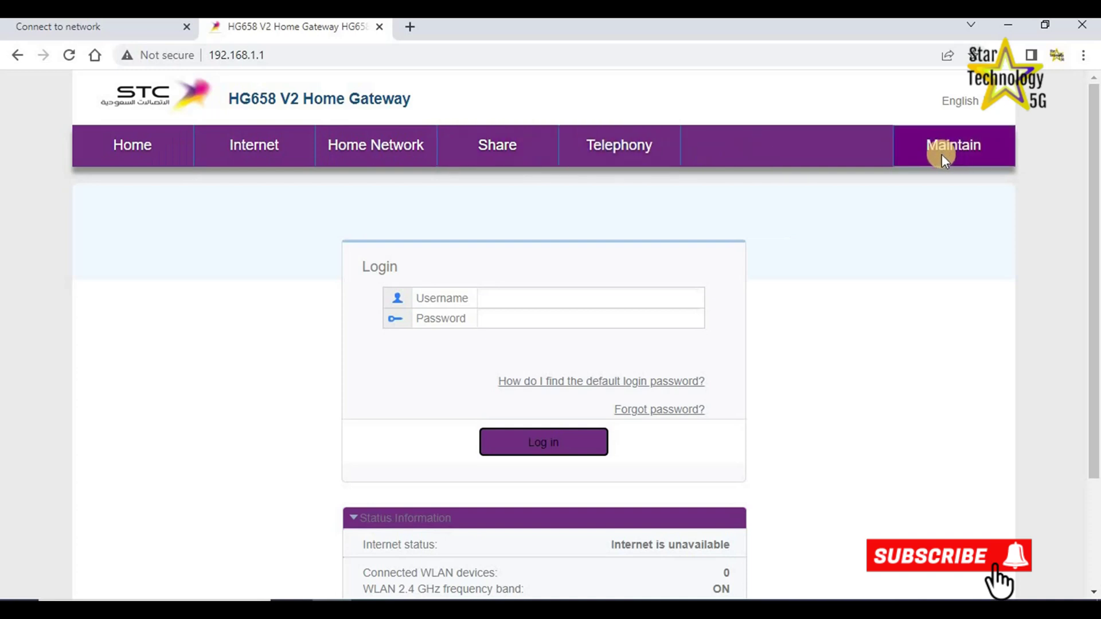
# Choose English and log in with username admin and the default password.
pyautogui.click(987, 104)
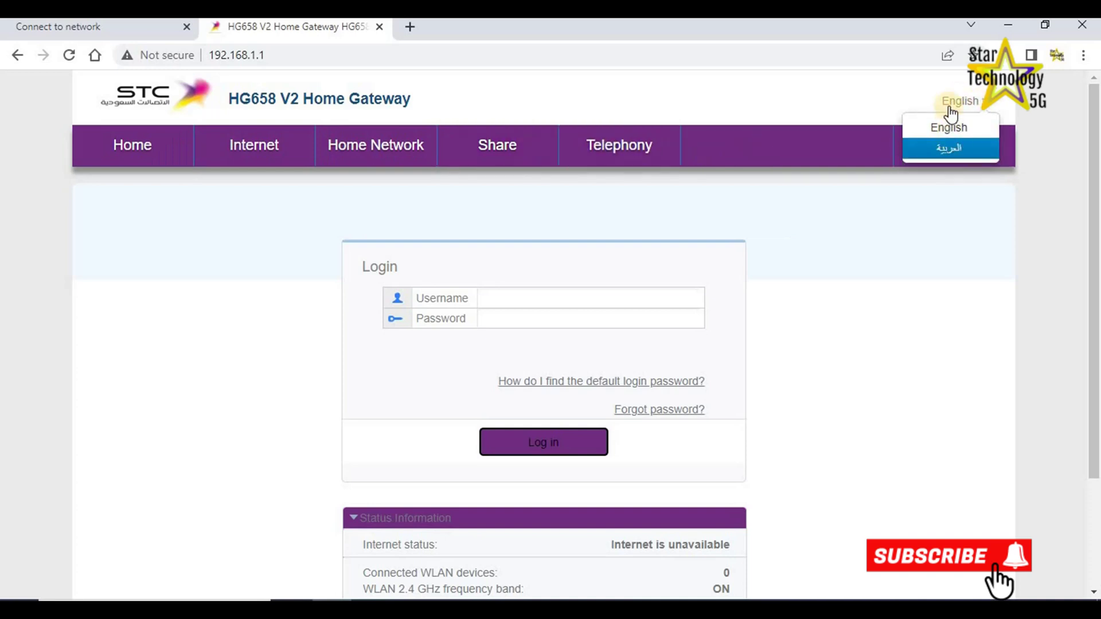
pyautogui.click(949, 133)
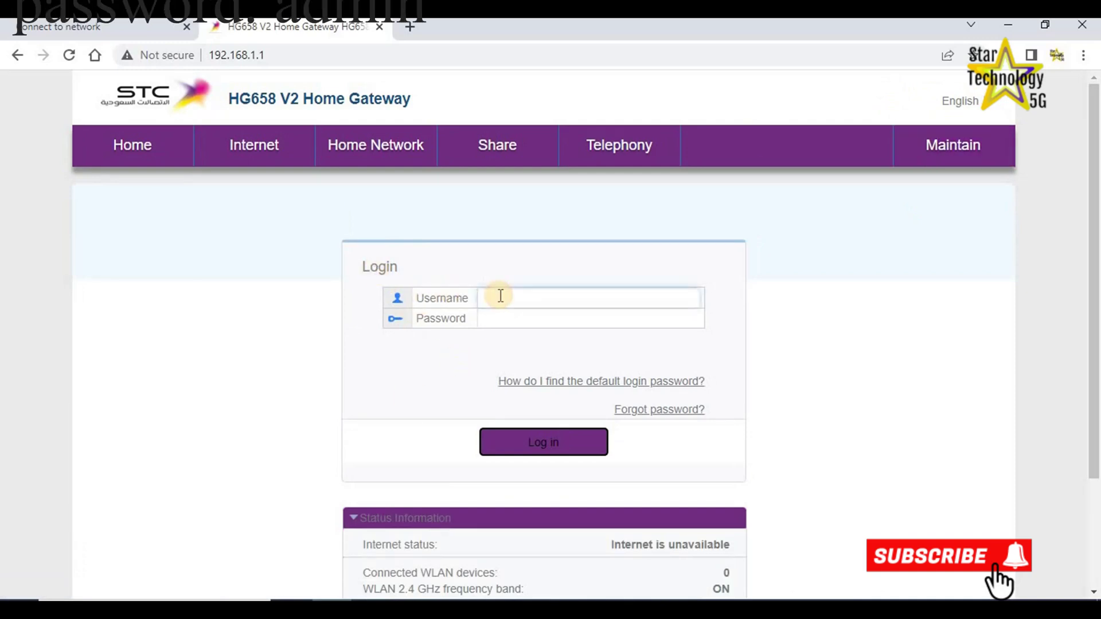
pyautogui.write('admin')
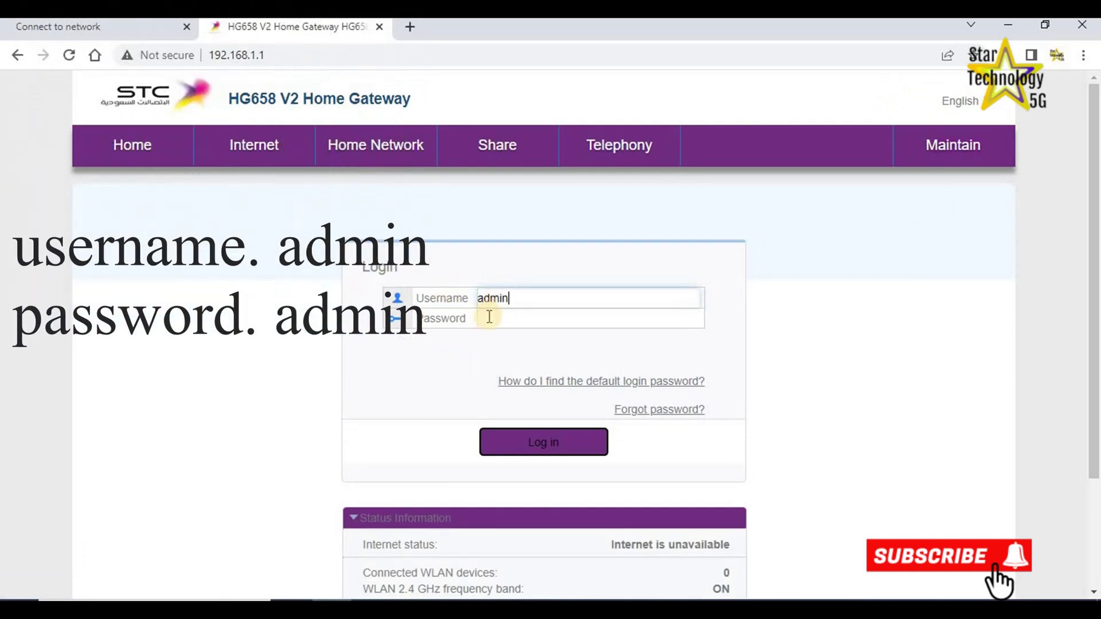
pyautogui.click(490, 316)
pyautogui.write('admin')
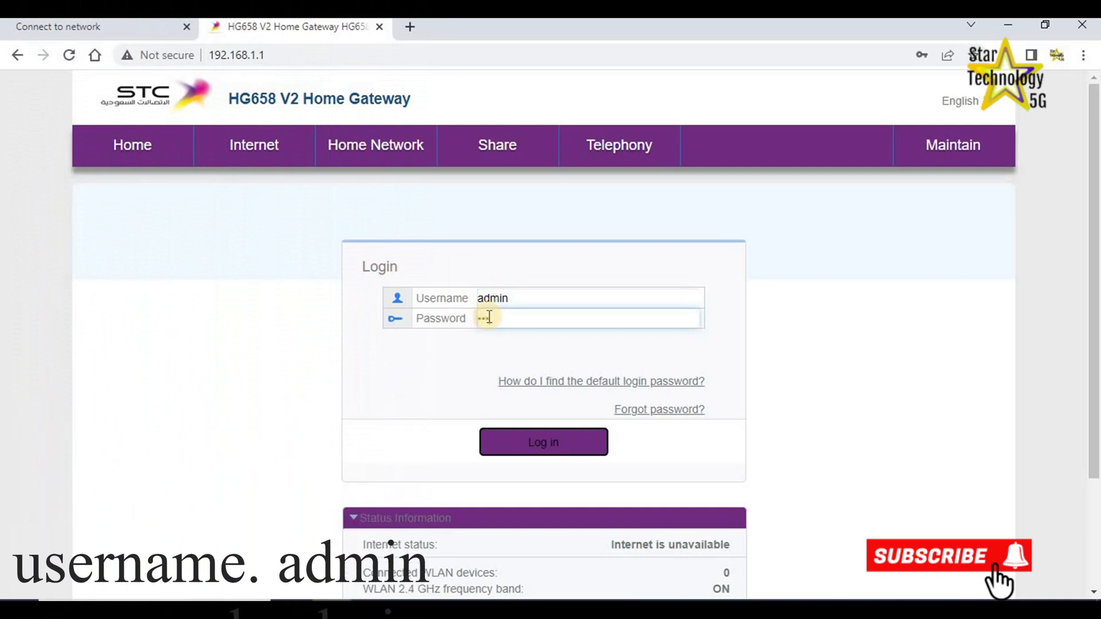
pyautogui.click(565, 450)
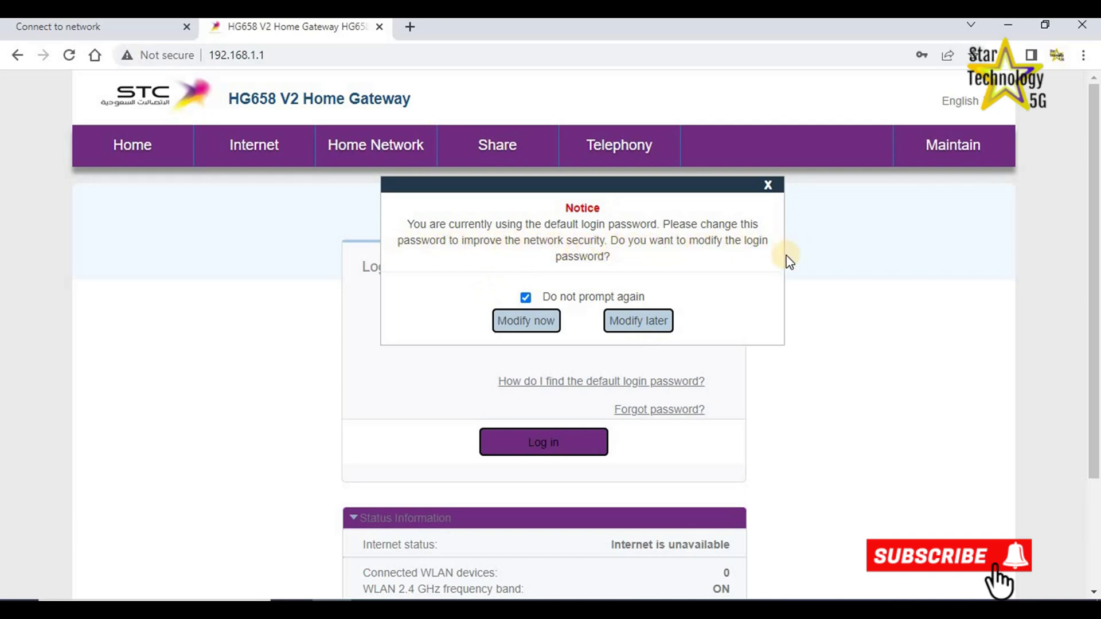
# Choose Modify later on the password notice, let Chrome save the login, and open Internet settings.
pyautogui.click(635, 328)
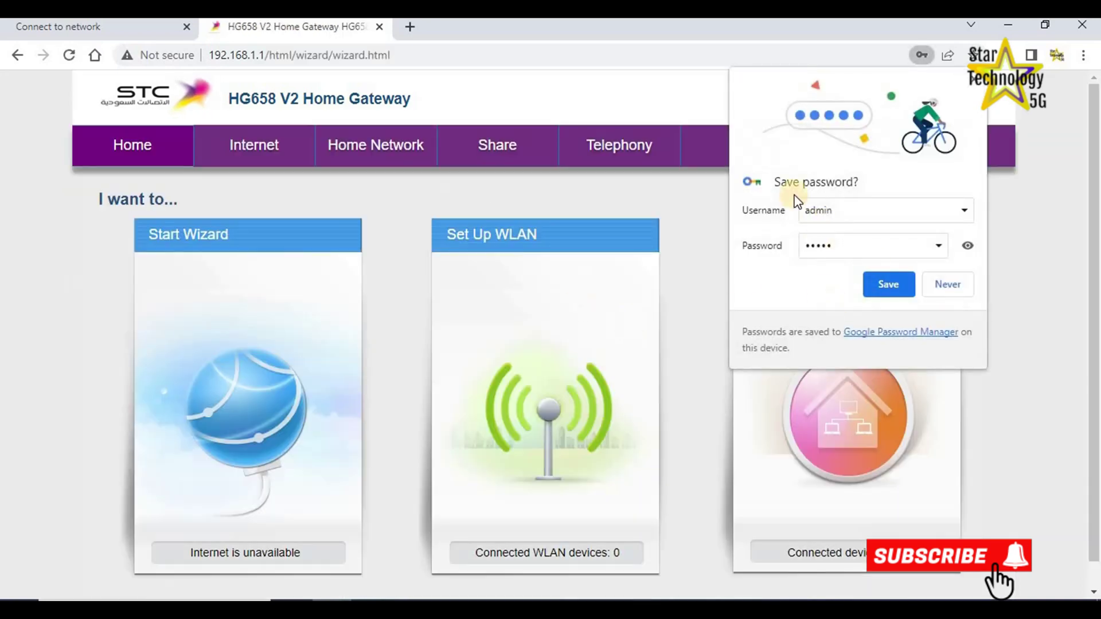
pyautogui.click(883, 284)
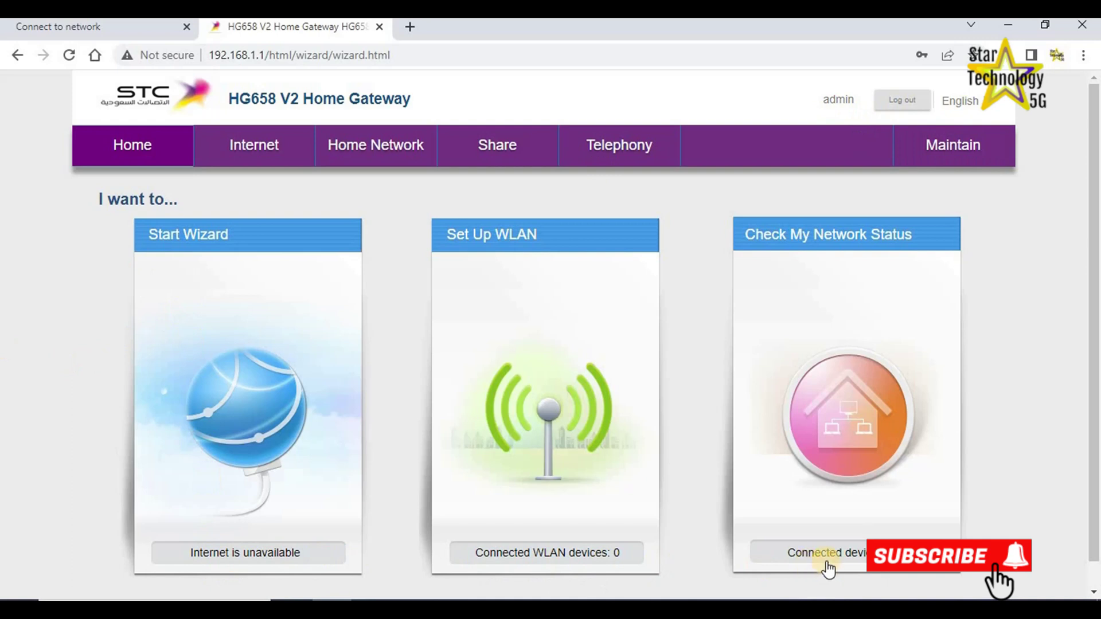
pyautogui.click(249, 158)
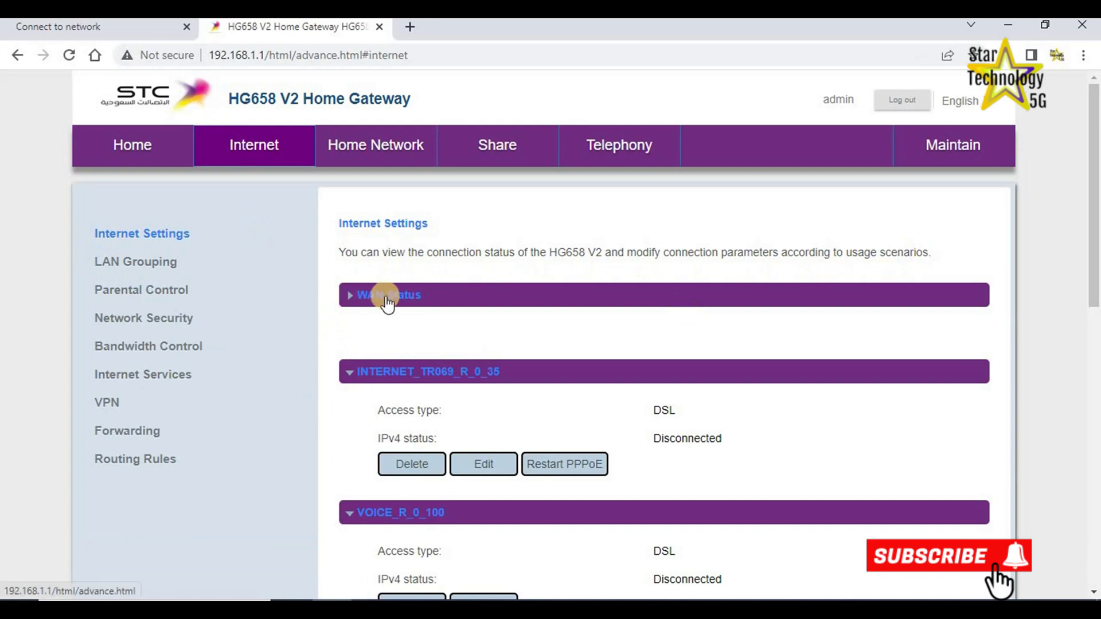
# Expand and collapse the WAN Status table, then scroll through the DSL and VDSL connections.
pyautogui.click(348, 297)
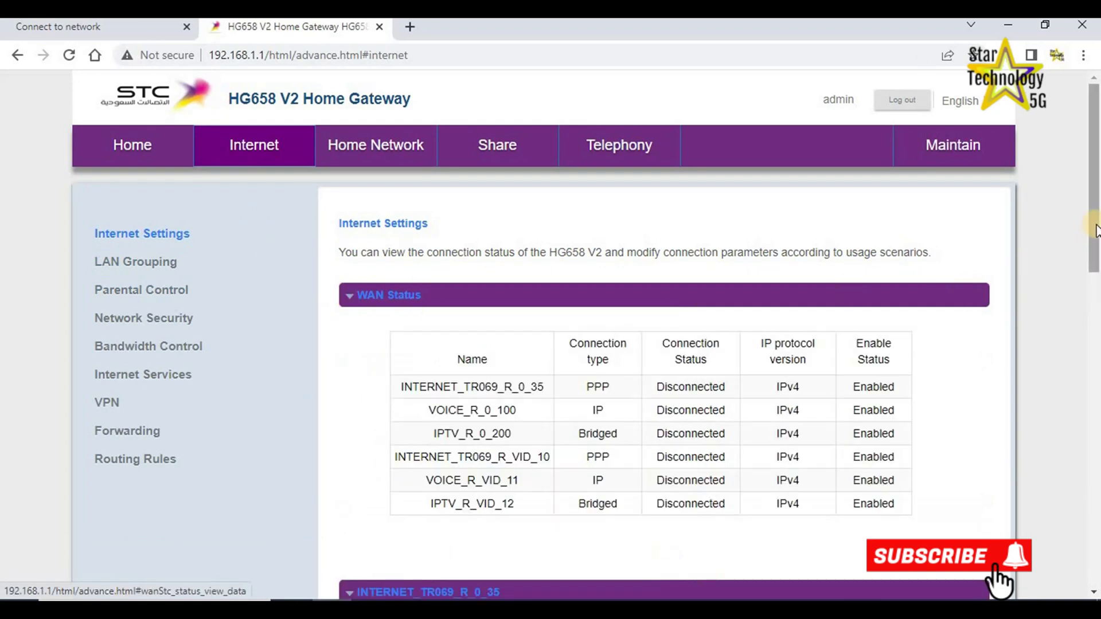
pyautogui.scroll(-3, 805, 221)
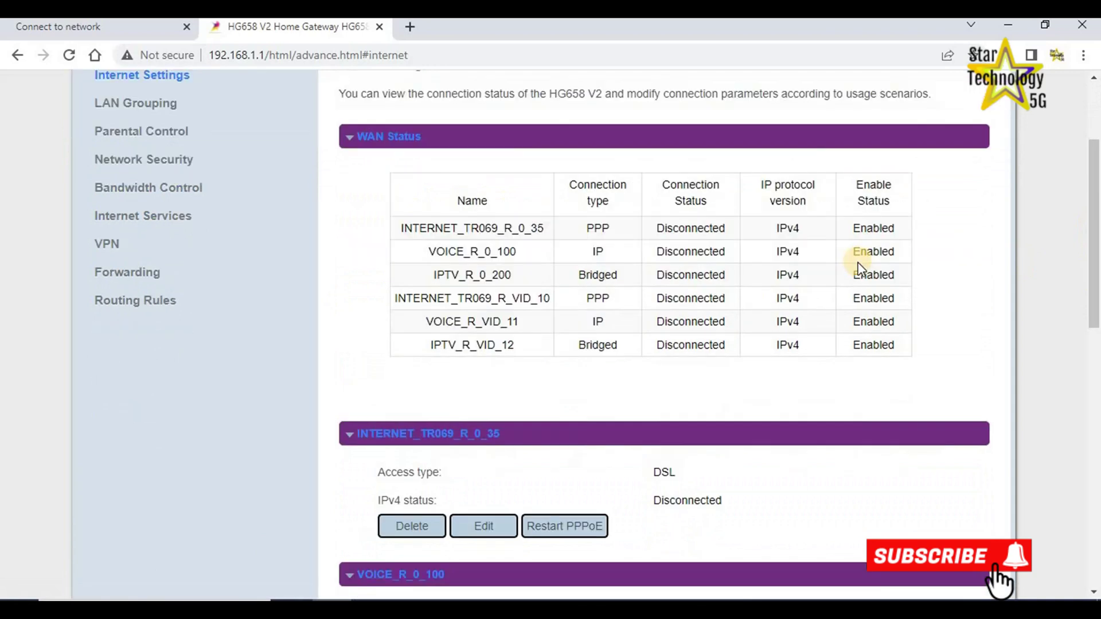
pyautogui.click(348, 138)
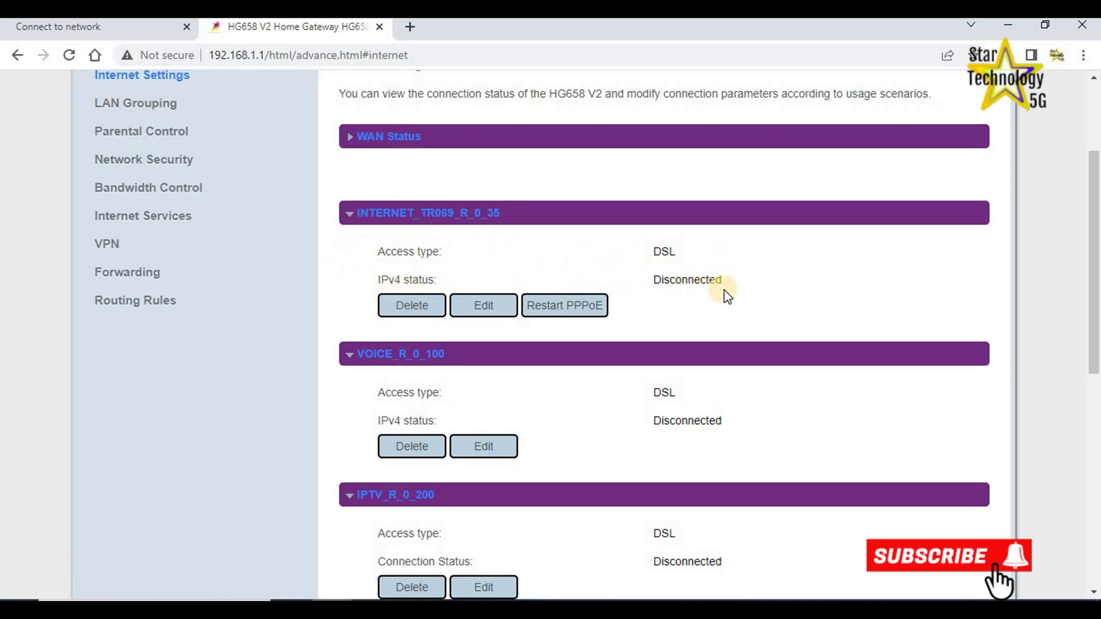
pyautogui.scroll(-3, 724, 310)
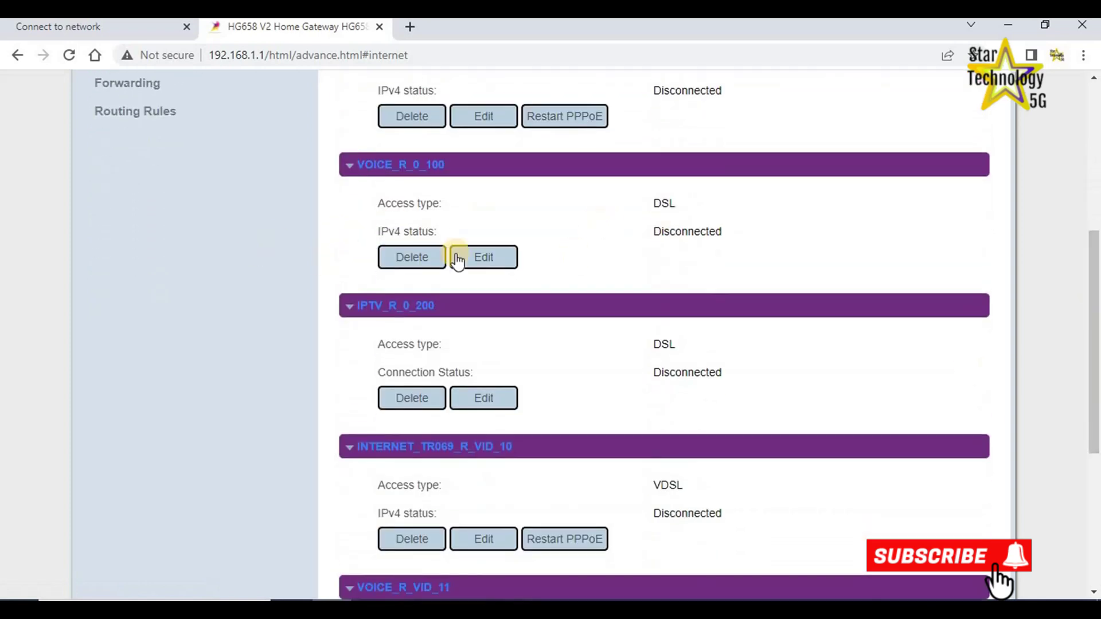
pyautogui.scroll(-6, 1091, 457)
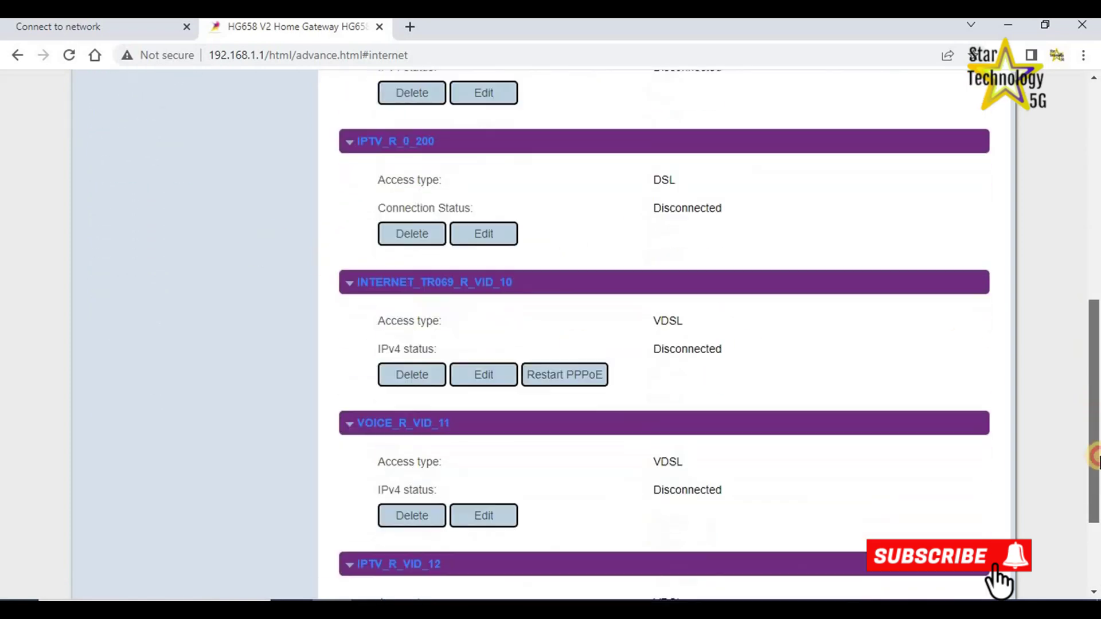
pyautogui.moveTo(1089, 393); pyautogui.dragTo(1090, 109)
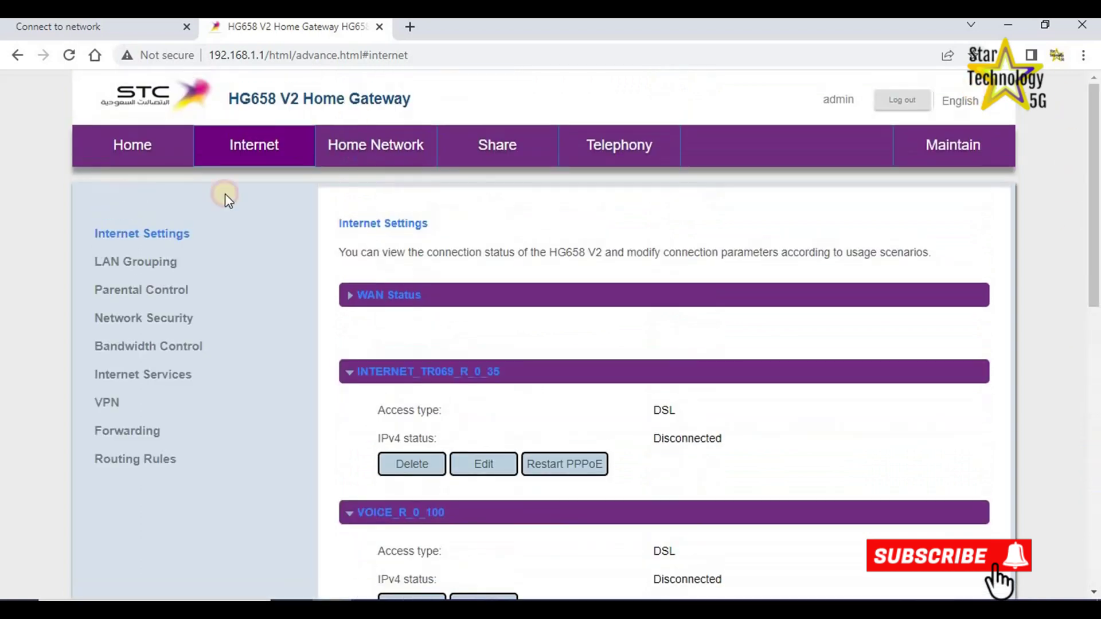
# View LAN Grouping's br0/br1 bridges with its help text, then go to Parental Control.
pyautogui.click(152, 274)
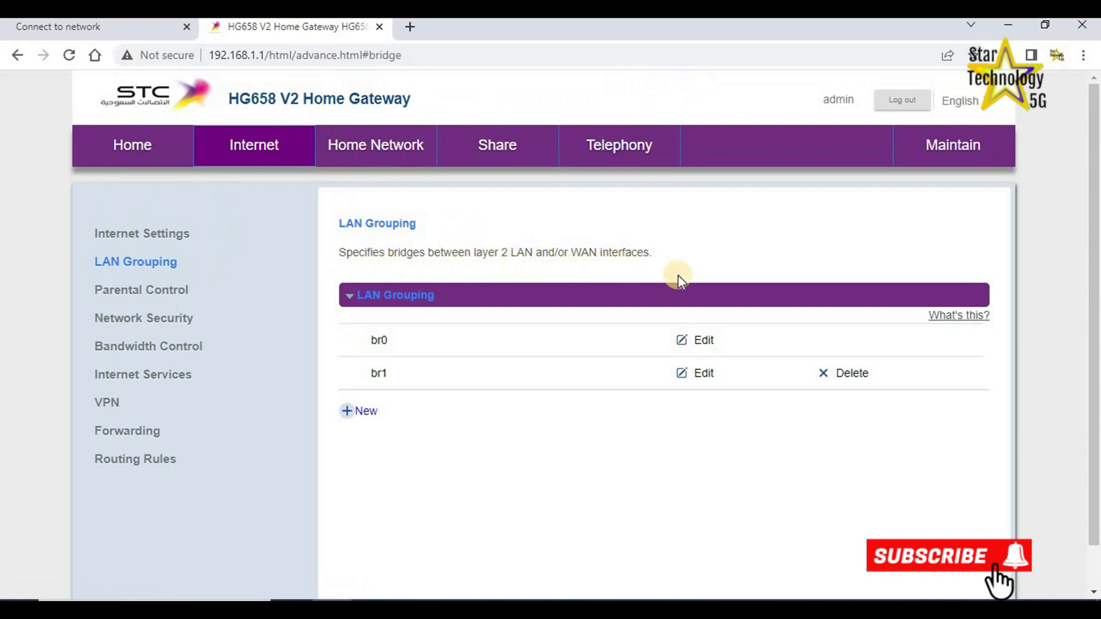
pyautogui.click(959, 316)
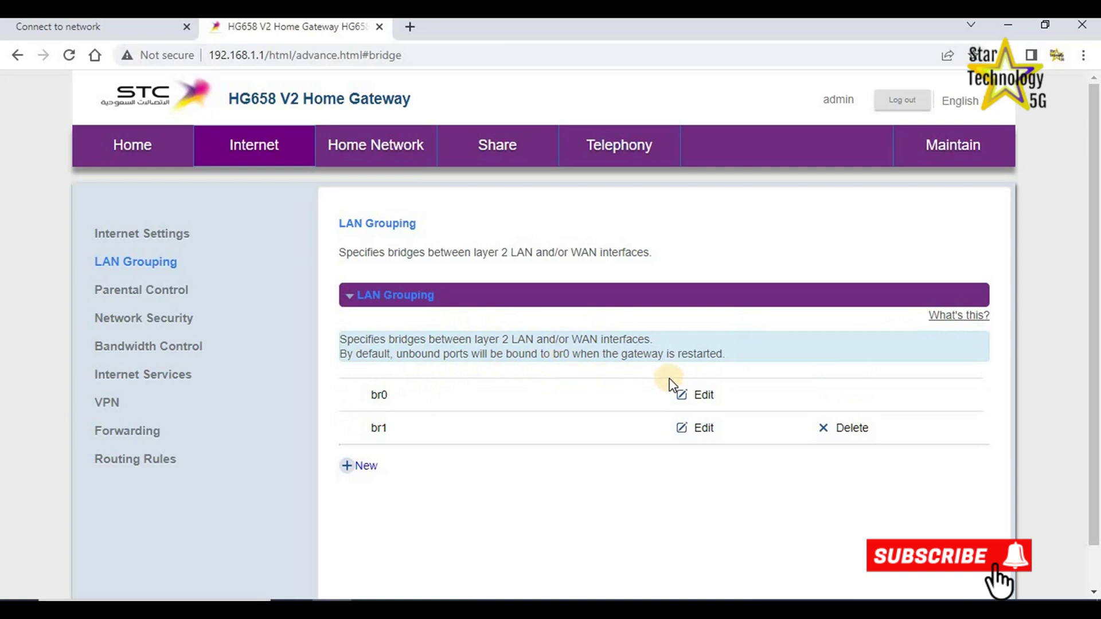
pyautogui.moveTo(1096, 339); pyautogui.dragTo(1097, 423)
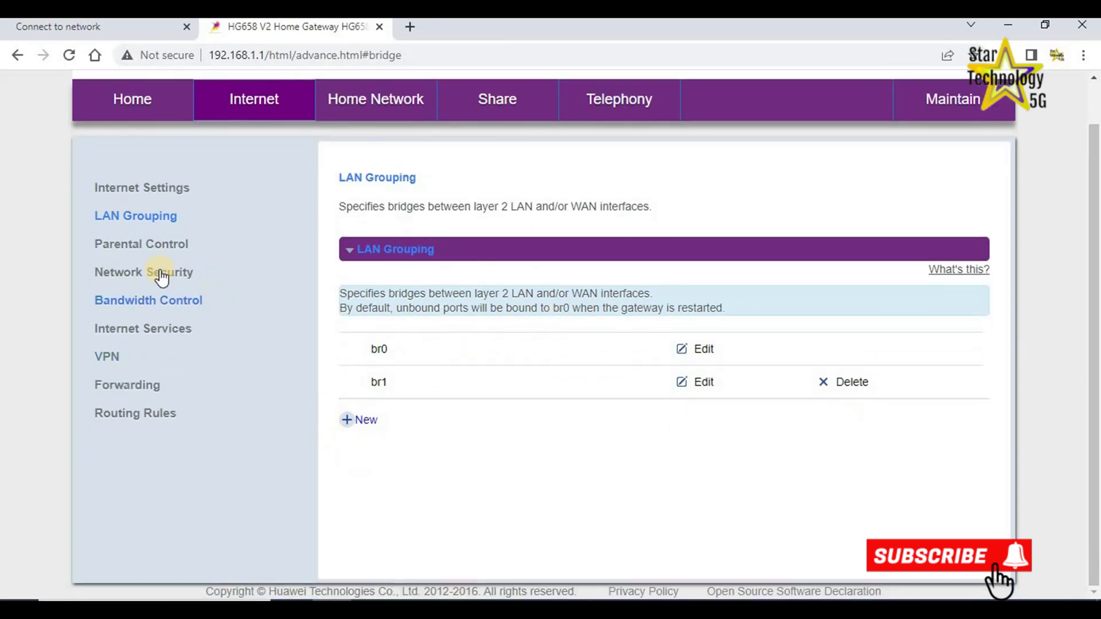
pyautogui.click(142, 249)
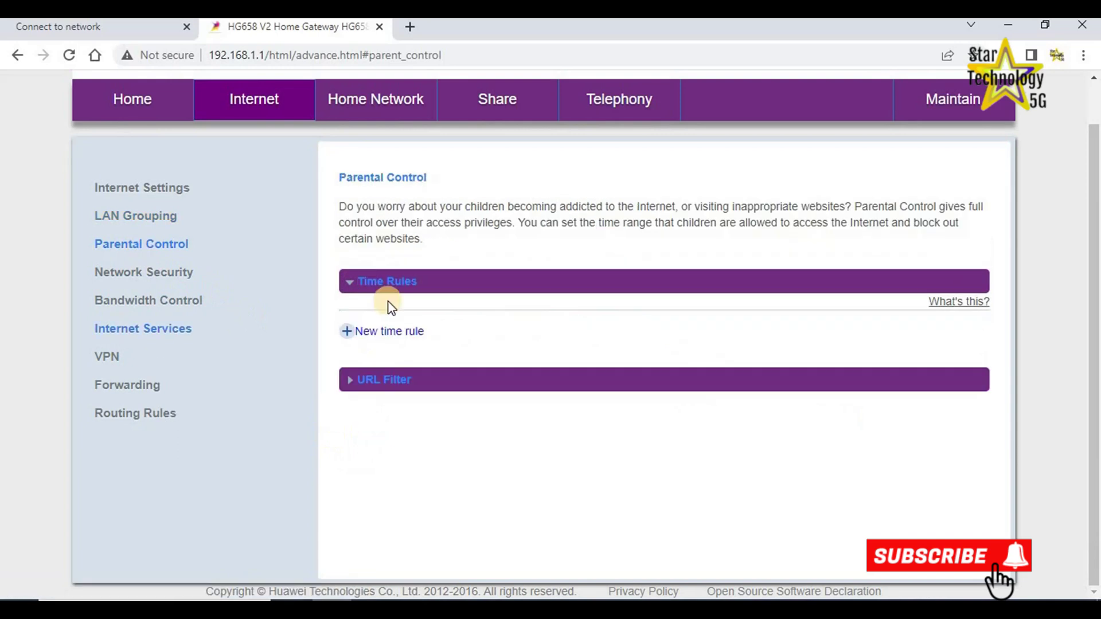
# Start a new Internet access time rule and apply it to all devices.
pyautogui.click(347, 332)
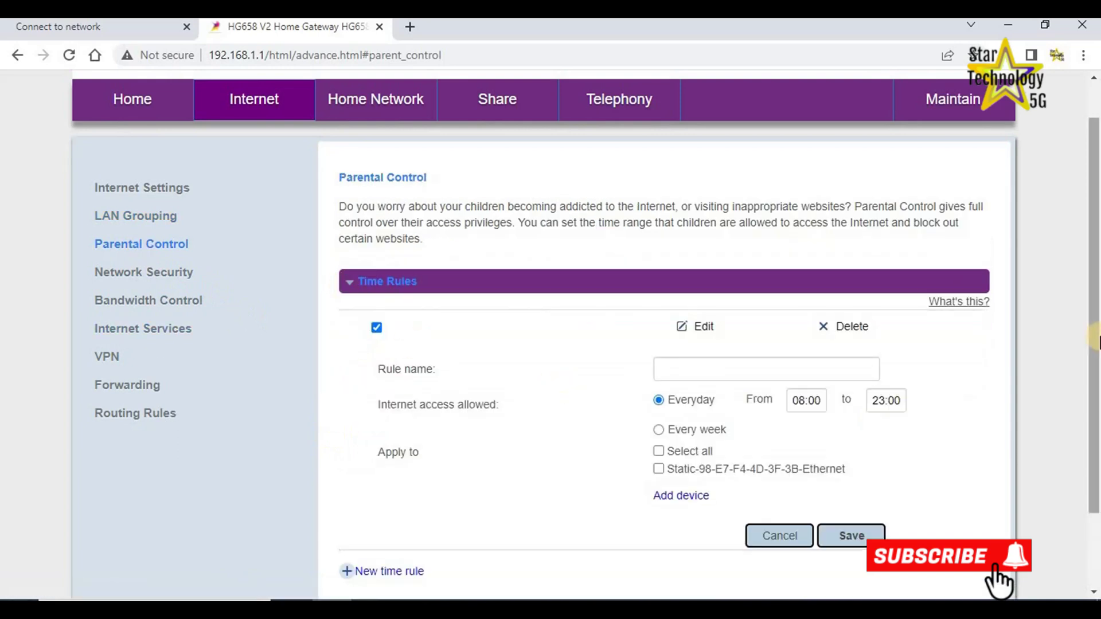
pyautogui.scroll(-2, 563, 393)
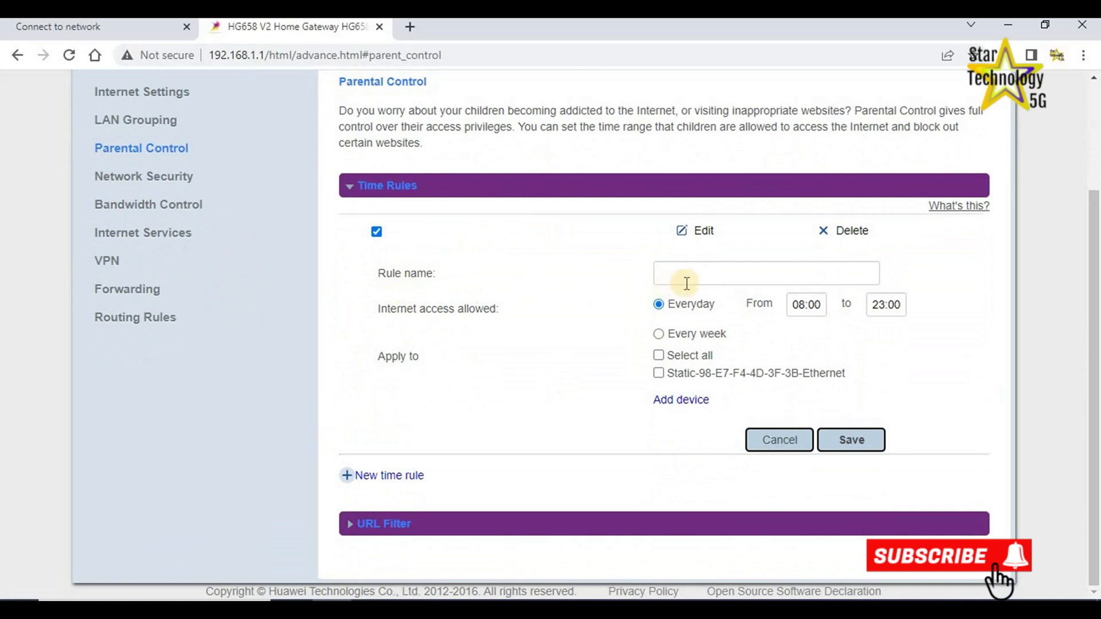
pyautogui.click(688, 275)
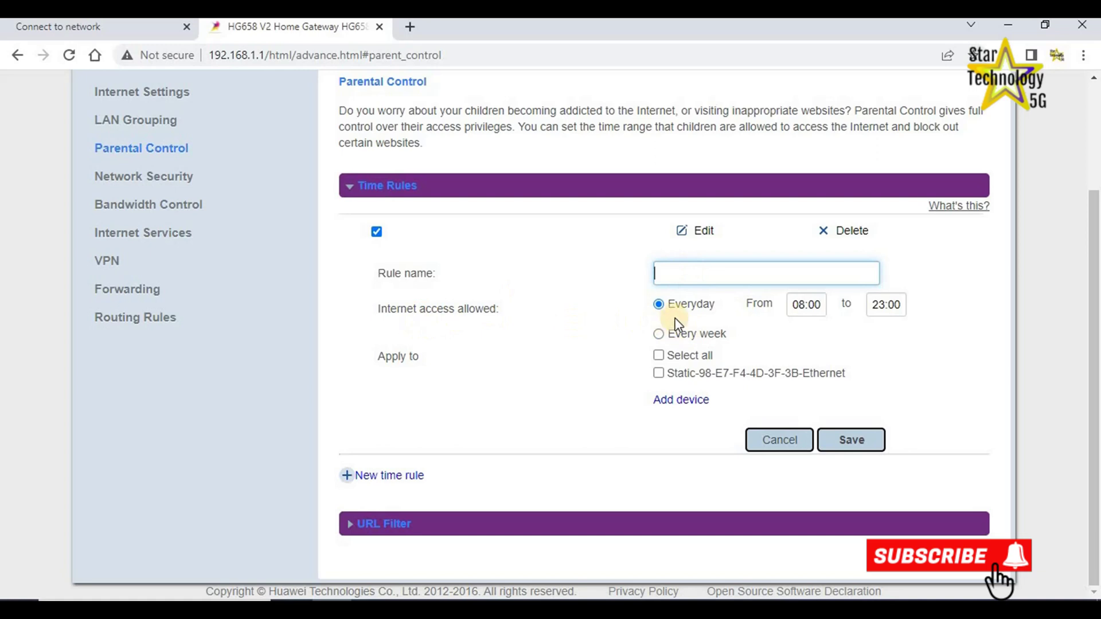
pyautogui.click(658, 356)
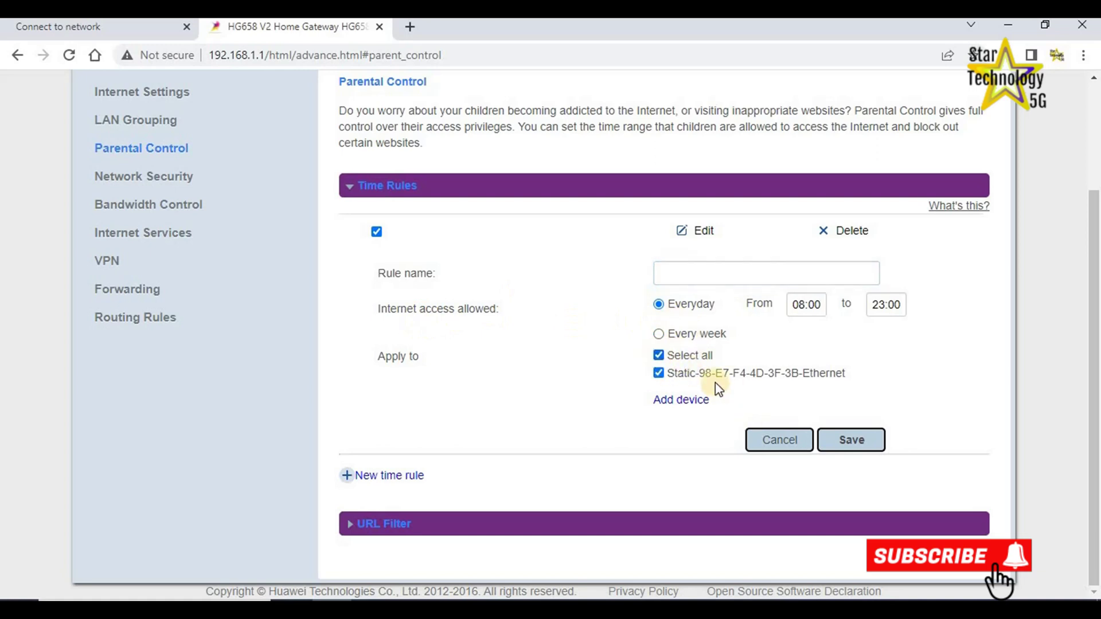
# Try per-weekday times, revert to everyday 08:00–23:00, and expand the URL Filter section.
pyautogui.click(659, 334)
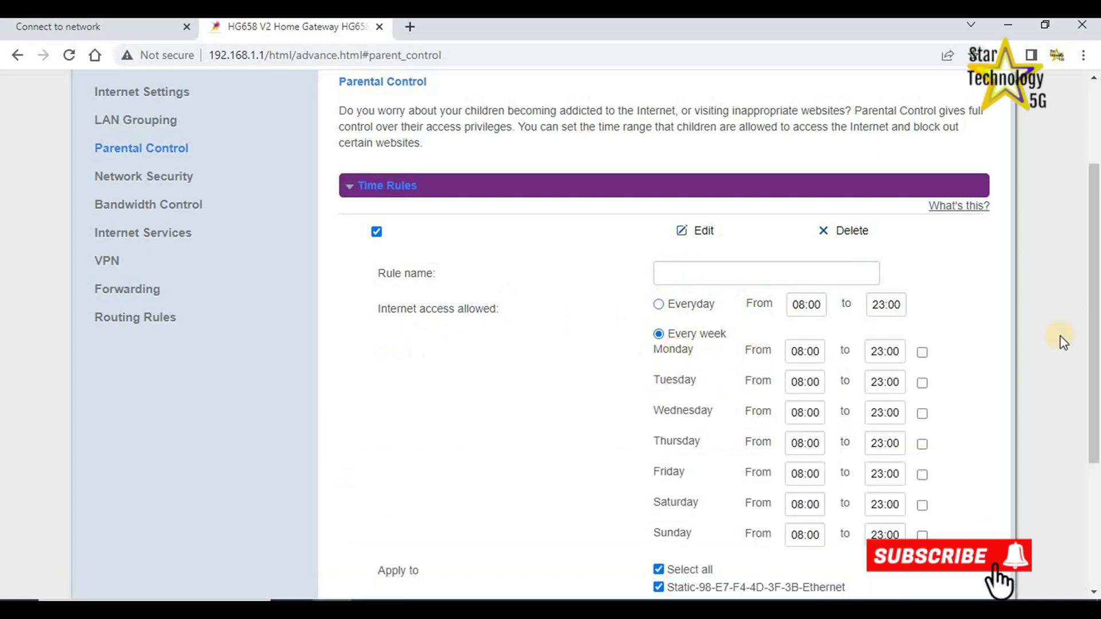
pyautogui.scroll(-1, 1064, 343)
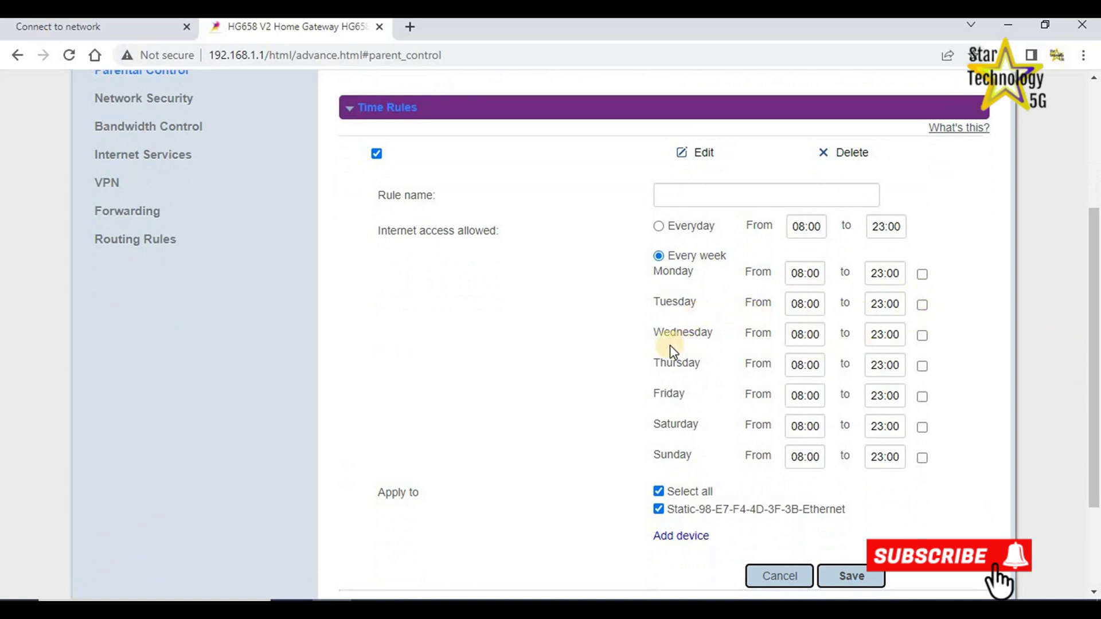
pyautogui.click(801, 275)
pyautogui.moveTo(1094, 345); pyautogui.dragTo(1096, 394)
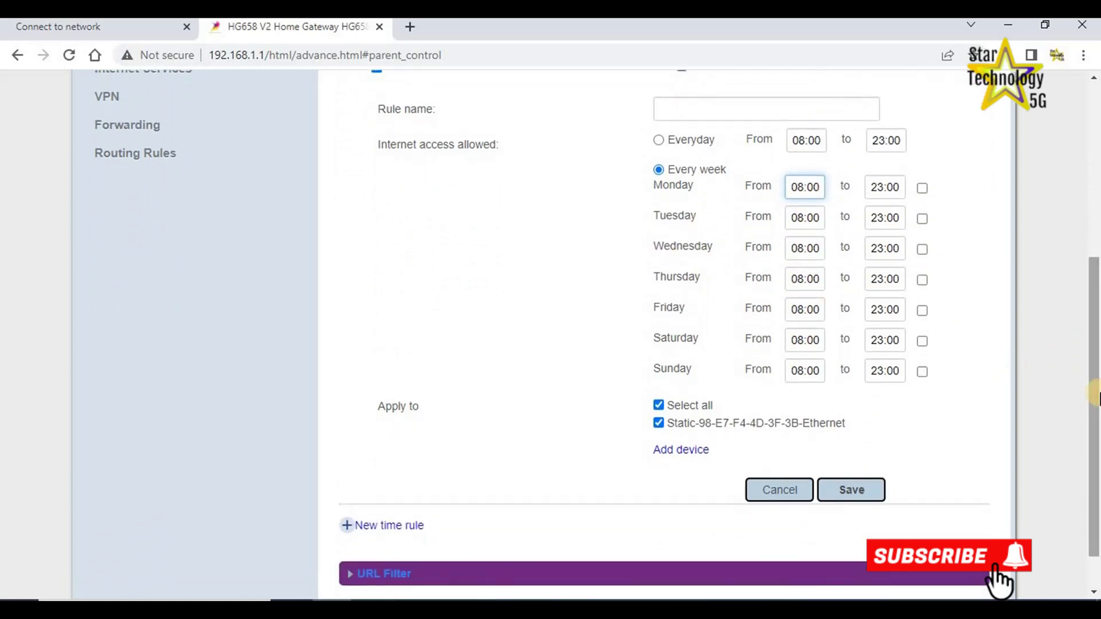
pyautogui.scroll(2, 804, 184)
pyautogui.click(659, 246)
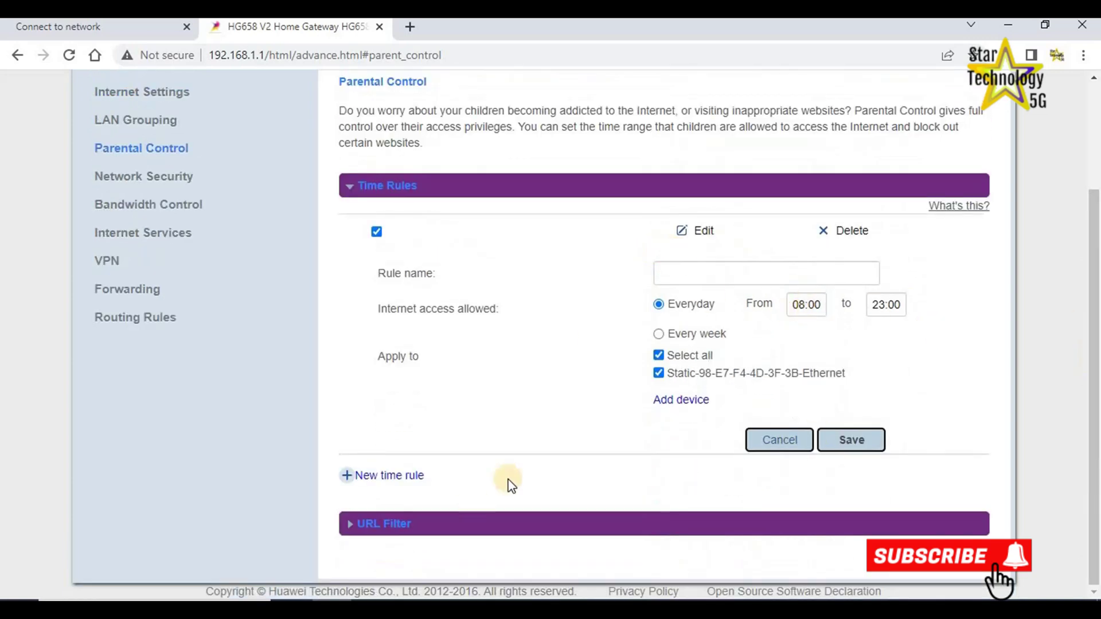
pyautogui.click(367, 524)
pyautogui.scroll(2, 1096, 395)
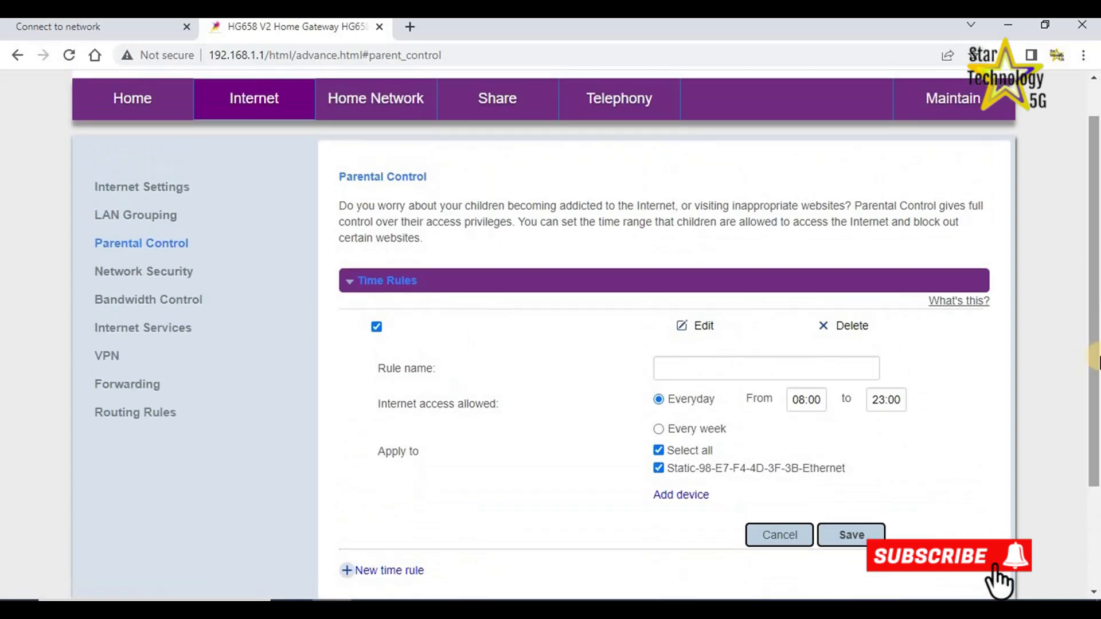
# In Network Security, try the High firewall level, then set it back to Low.
pyautogui.click(155, 274)
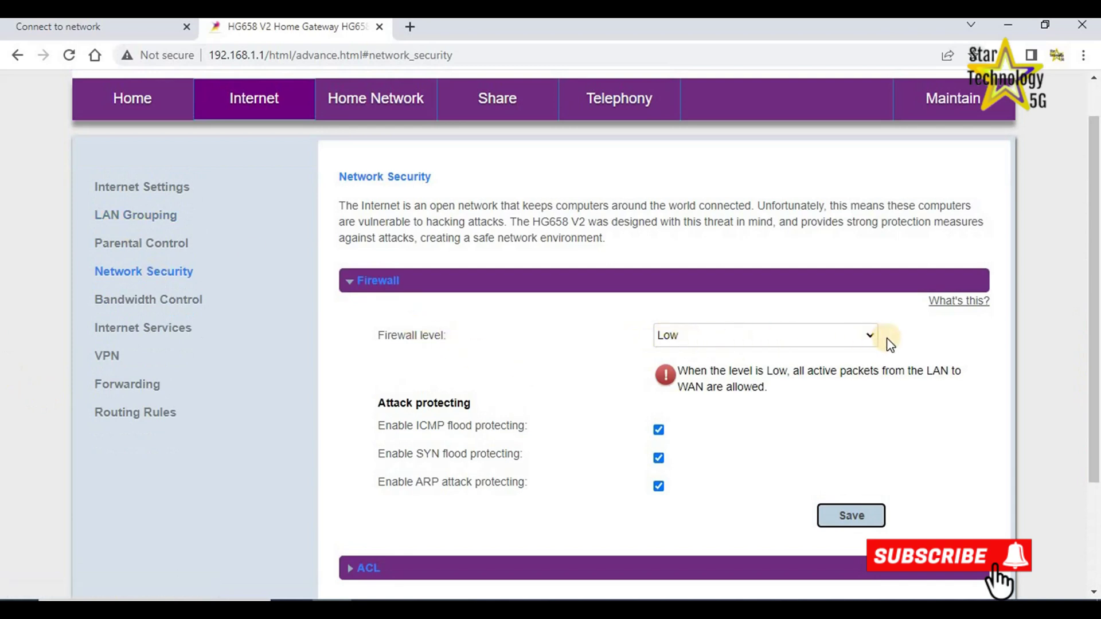
pyautogui.click(872, 337)
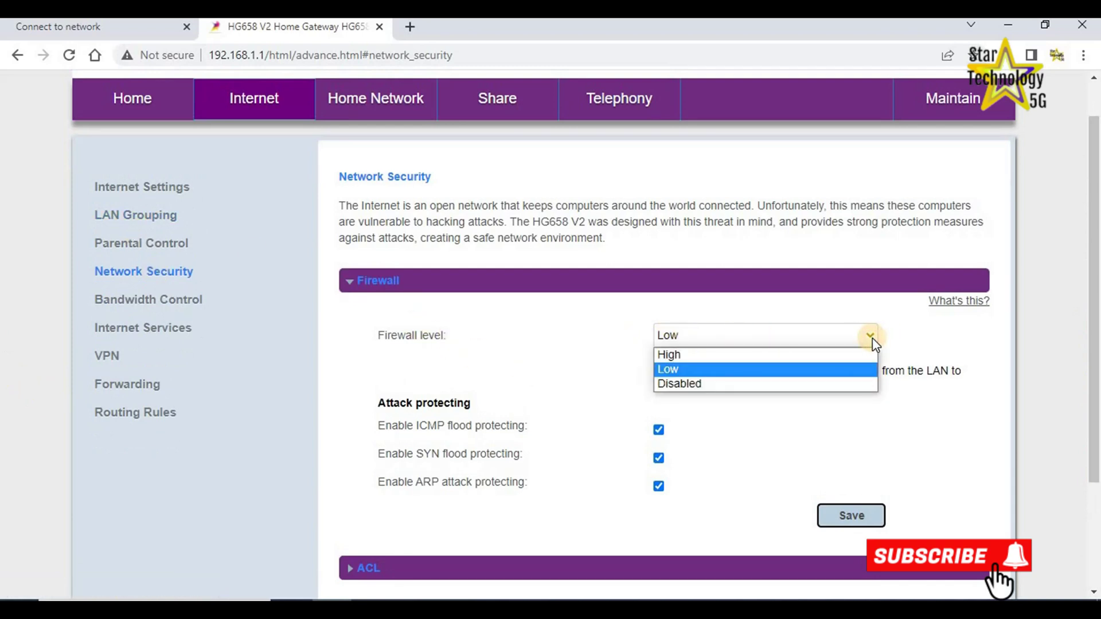
pyautogui.click(870, 337)
pyautogui.click(866, 336)
pyautogui.click(689, 355)
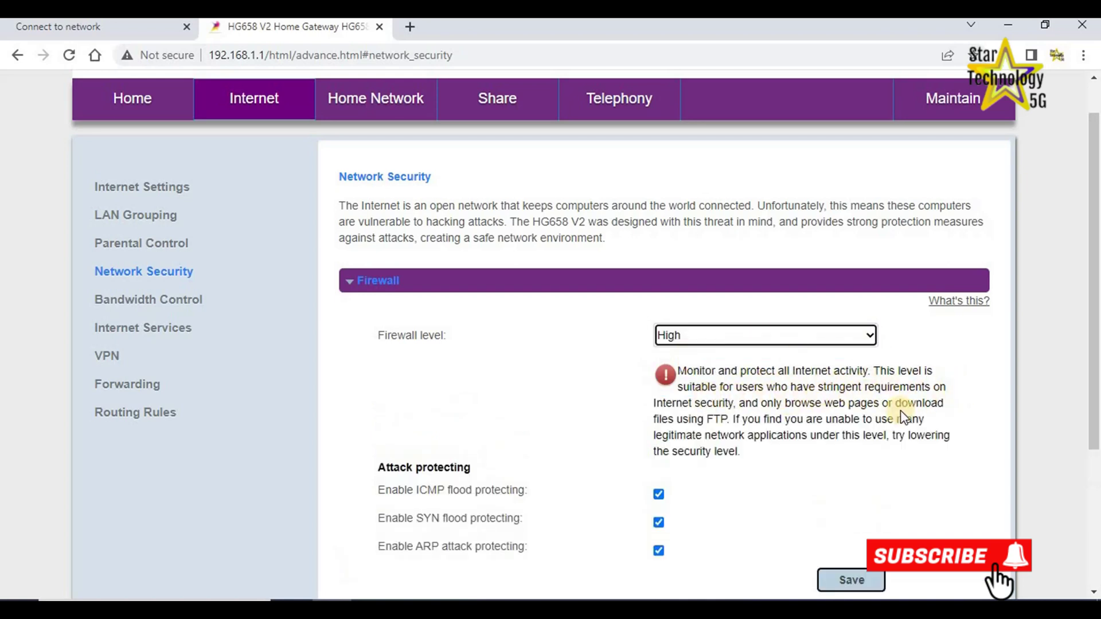
pyautogui.click(866, 336)
pyautogui.click(669, 366)
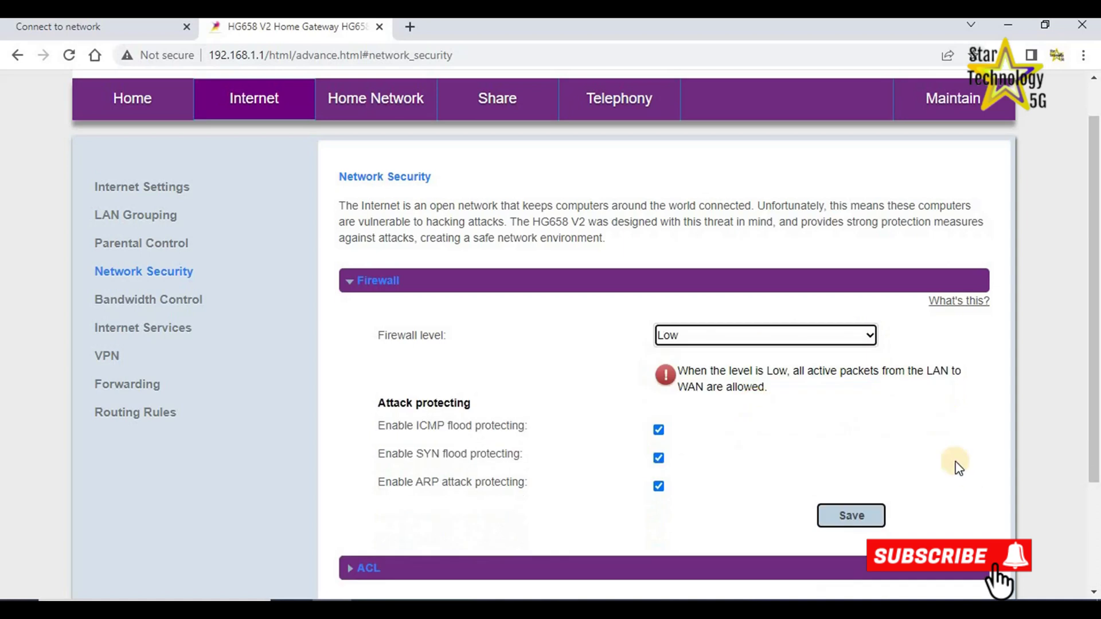
# Expand the ACL rules and DMZ settings sections to review them.
pyautogui.scroll(-3, 937, 445)
pyautogui.click(403, 425)
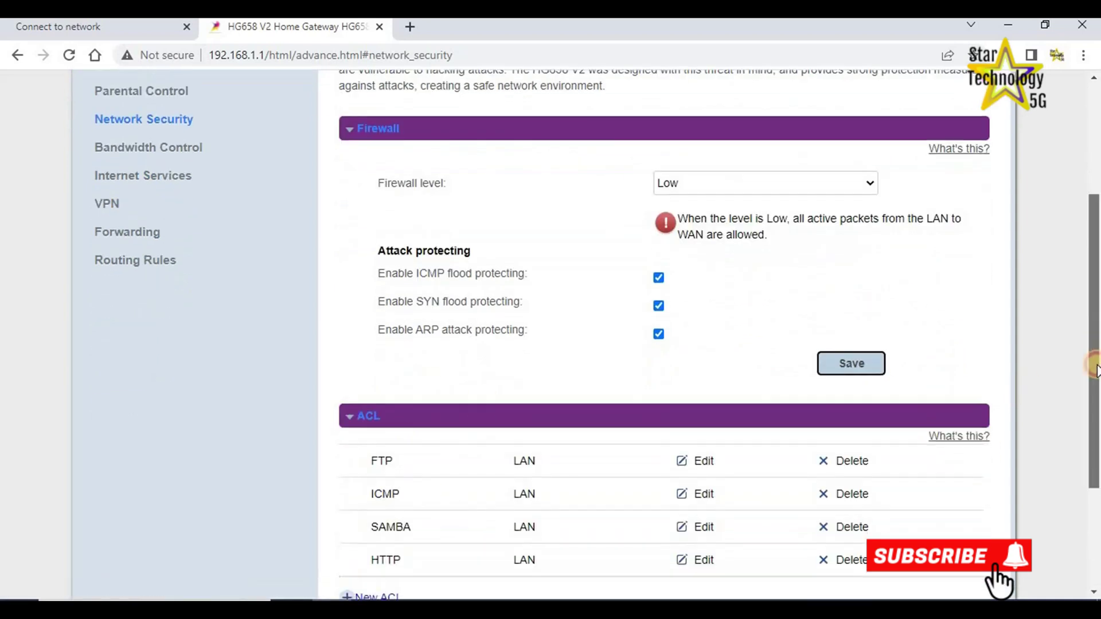
pyautogui.scroll(-3, 1096, 369)
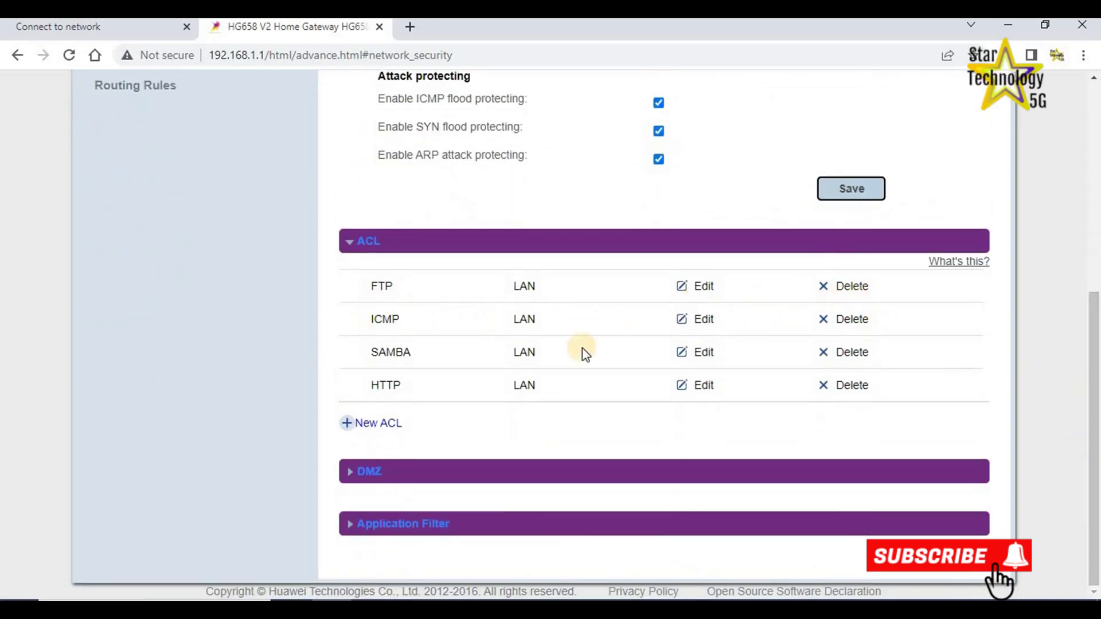
pyautogui.click(349, 471)
pyautogui.scroll(-3, 1095, 498)
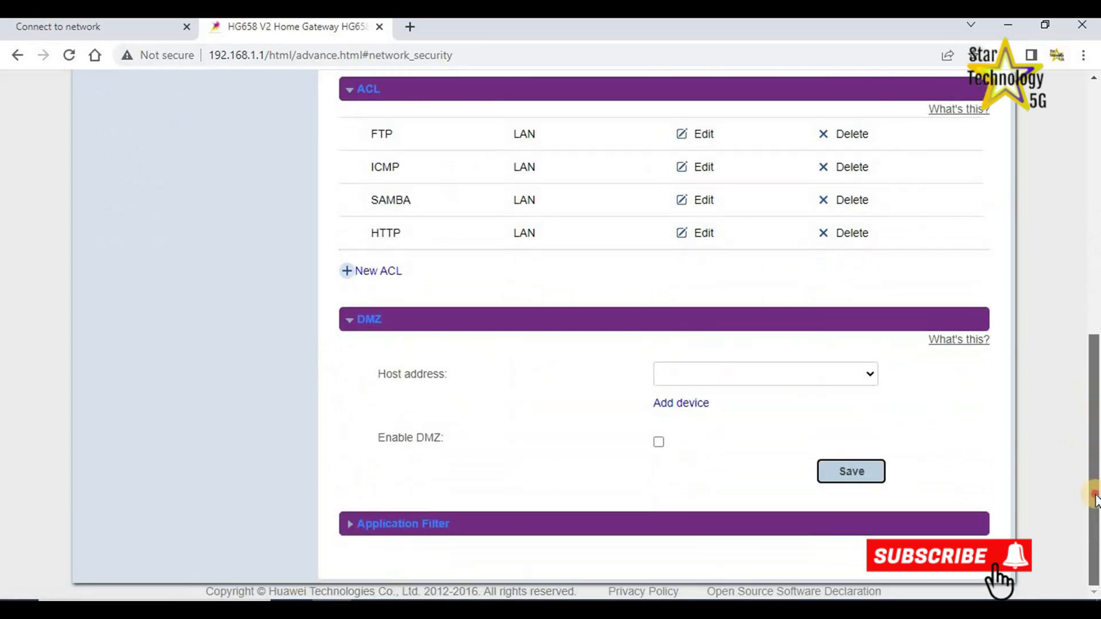
pyautogui.scroll(8, 1095, 493)
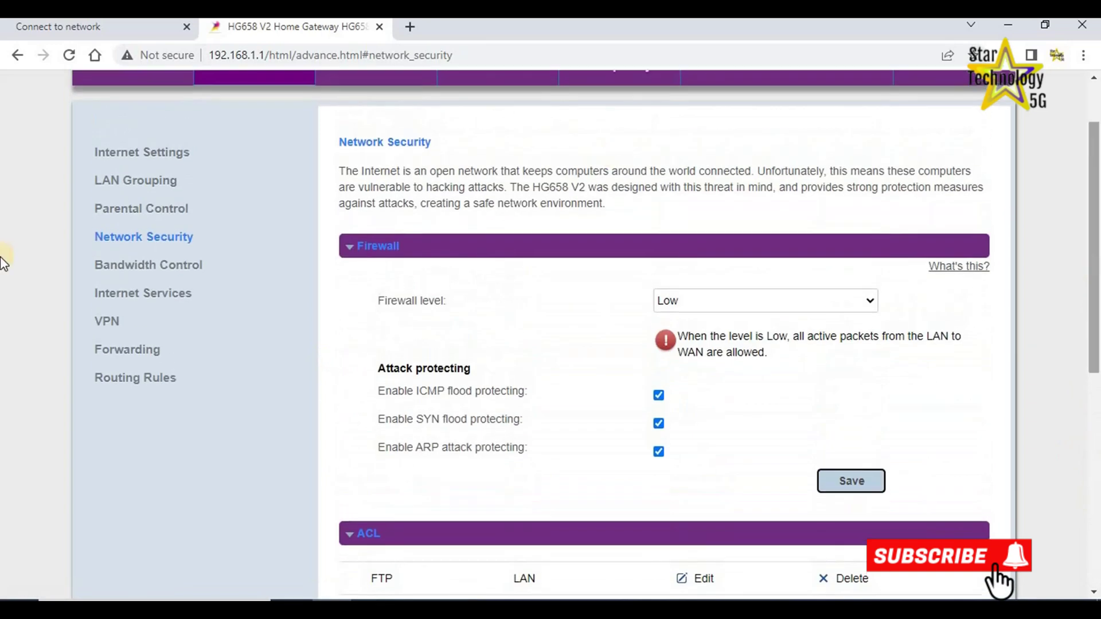
pyautogui.click(162, 269)
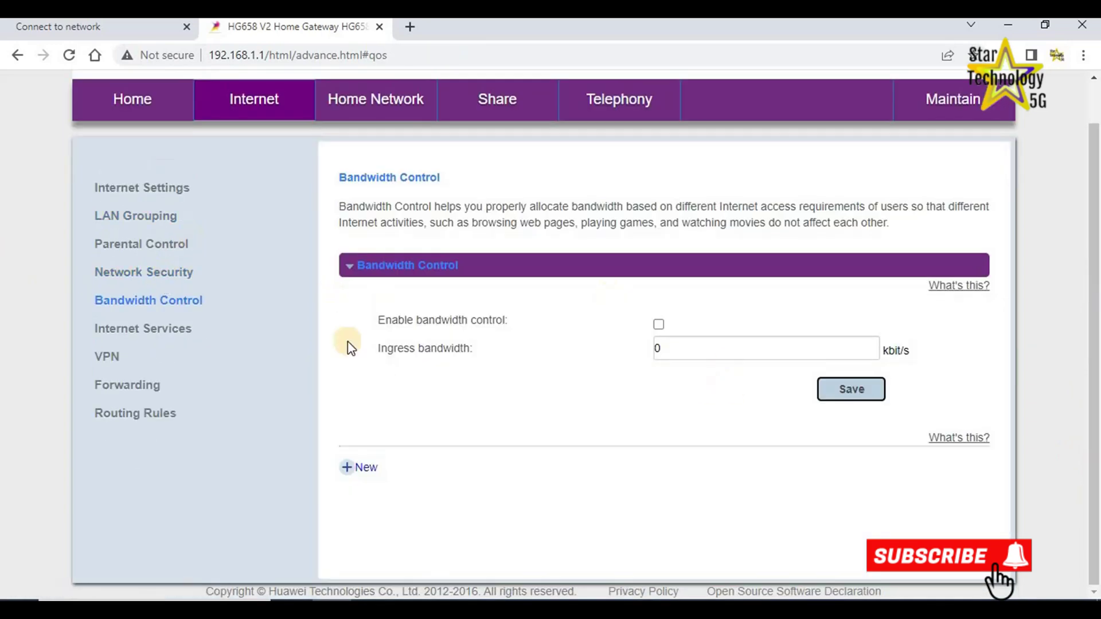
# Toggle bandwidth control on and back off, leaving it disabled.
pyautogui.click(659, 325)
pyautogui.click(745, 350)
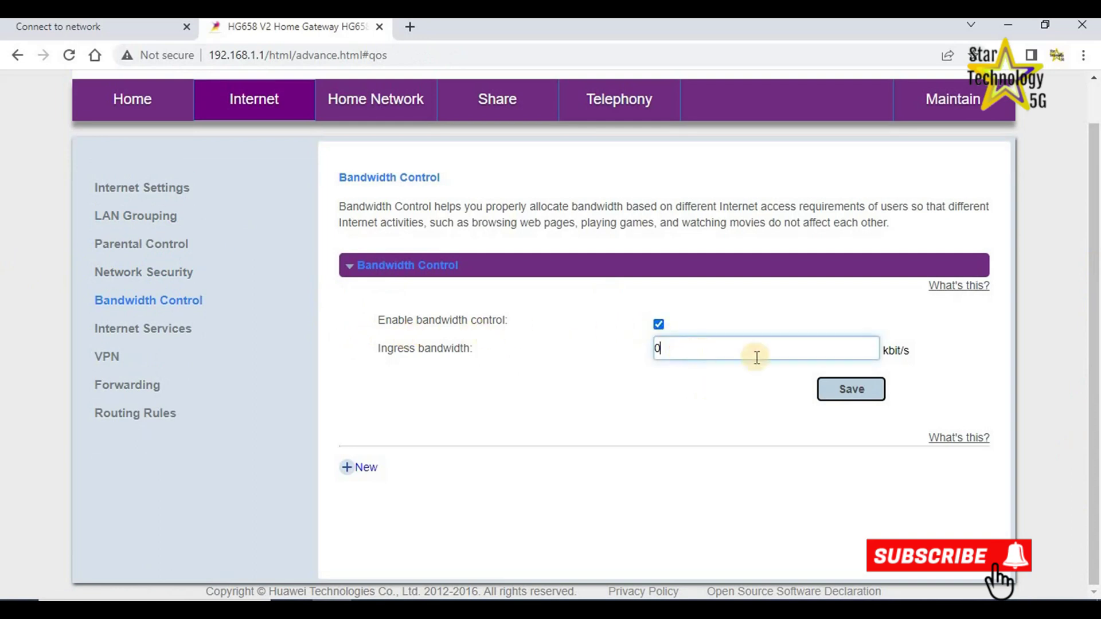
pyautogui.click(659, 326)
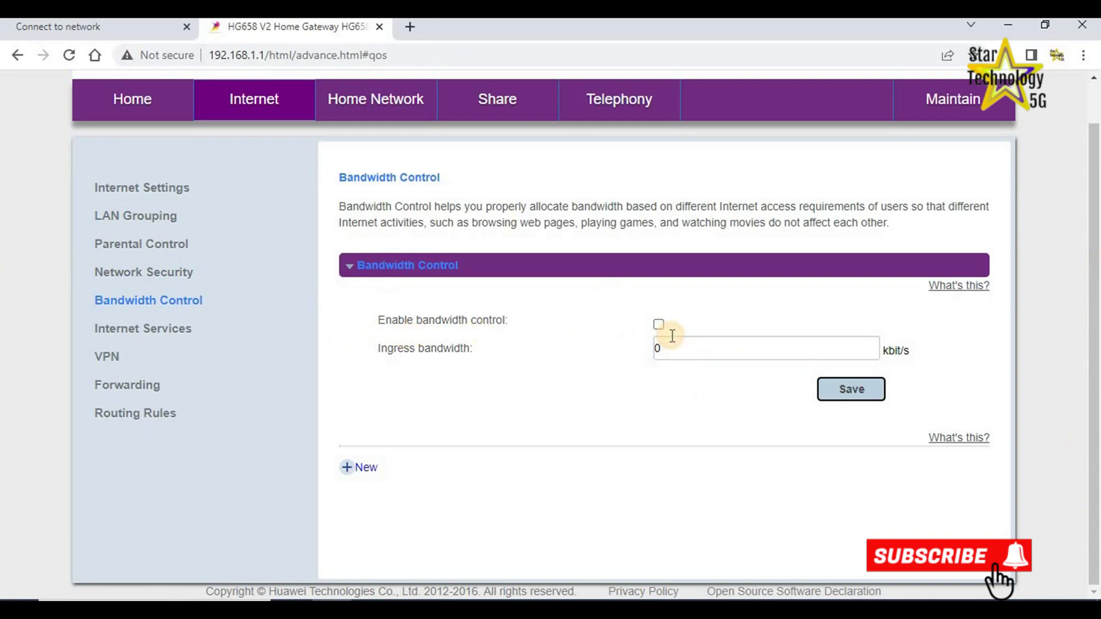
# Open Internet Services and expand the SNTP time settings.
pyautogui.click(139, 333)
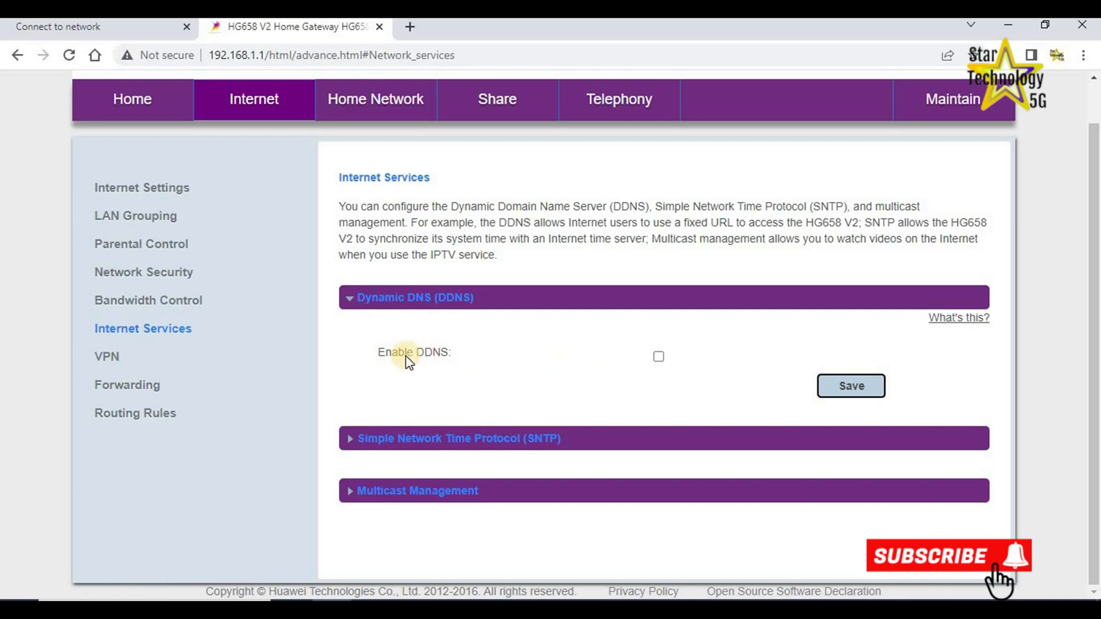
pyautogui.click(347, 438)
pyautogui.scroll(-3, 308, 479)
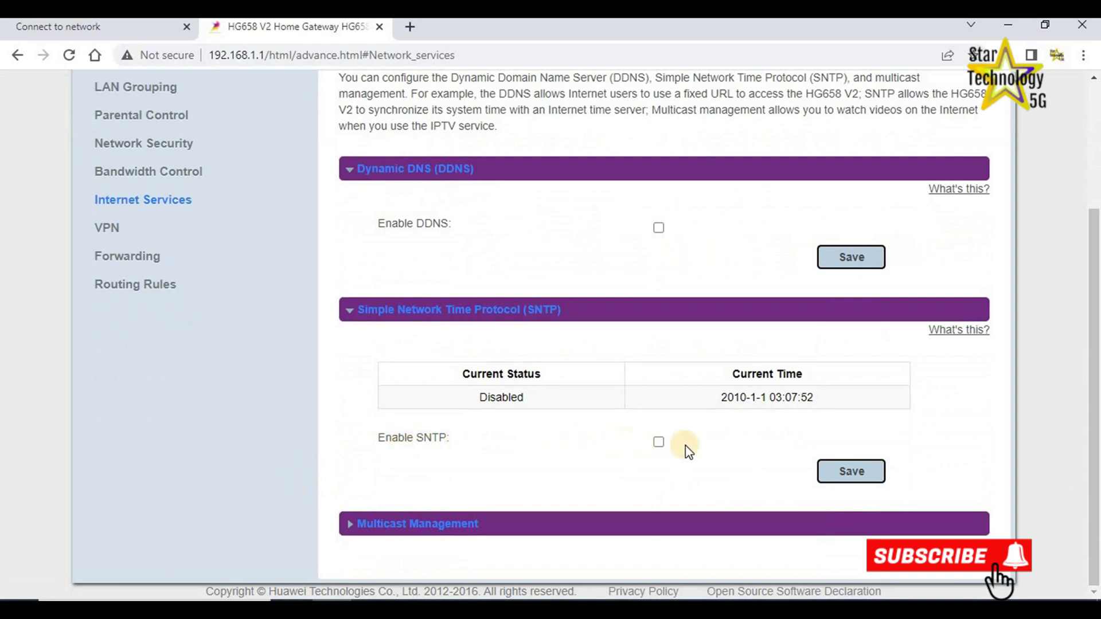
pyautogui.scroll(3, 1094, 417)
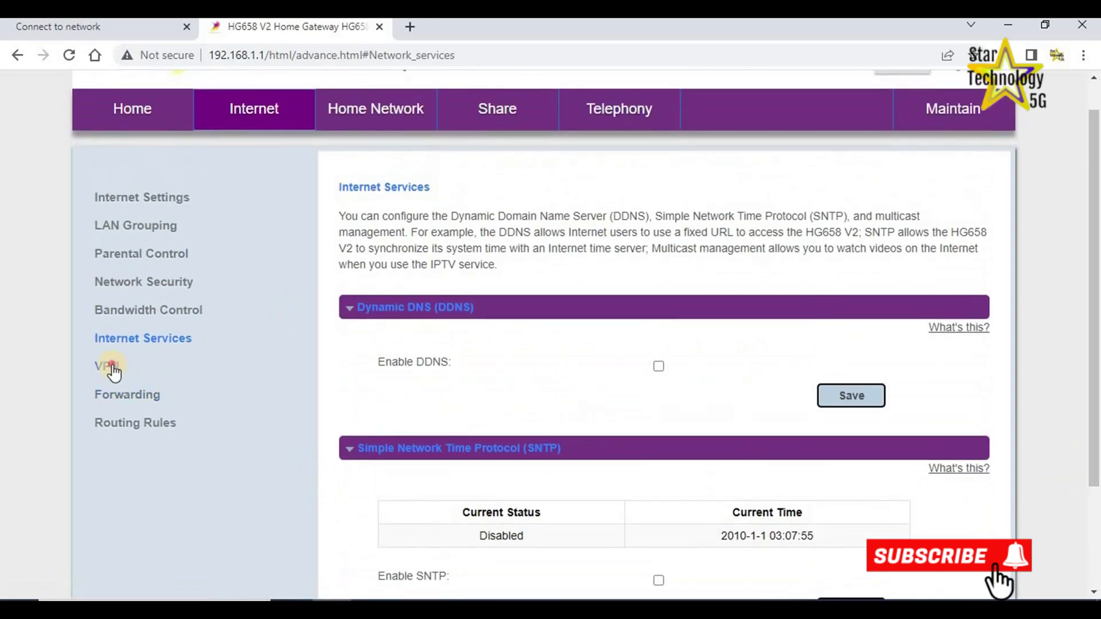
pyautogui.click(109, 367)
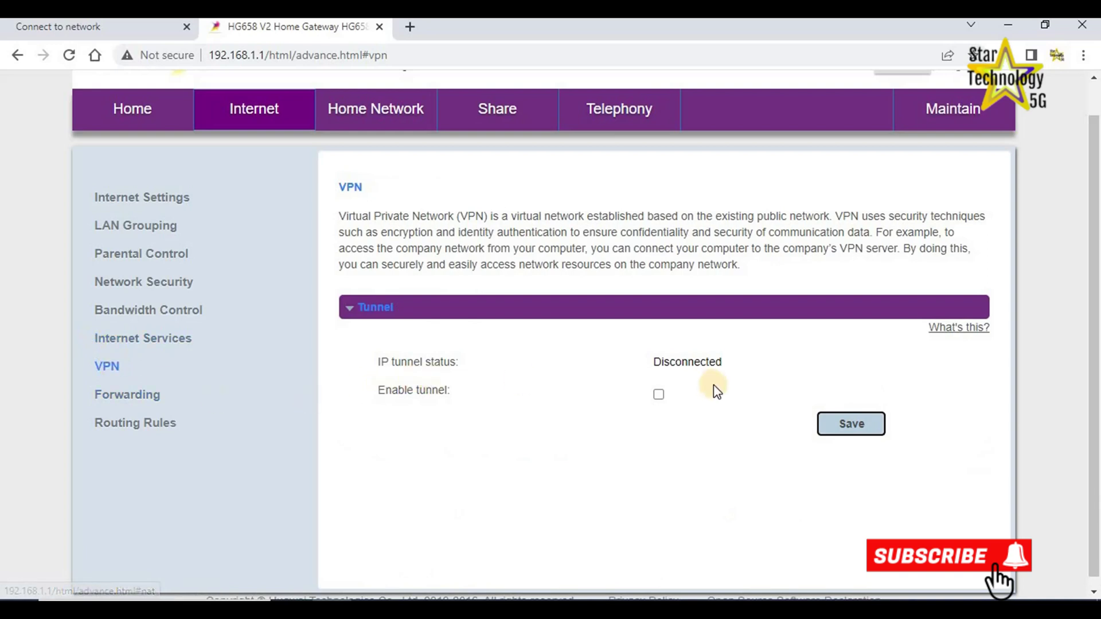
# Enable the VPN tunnel to check its WAN connection list, then disable it again.
pyautogui.click(660, 394)
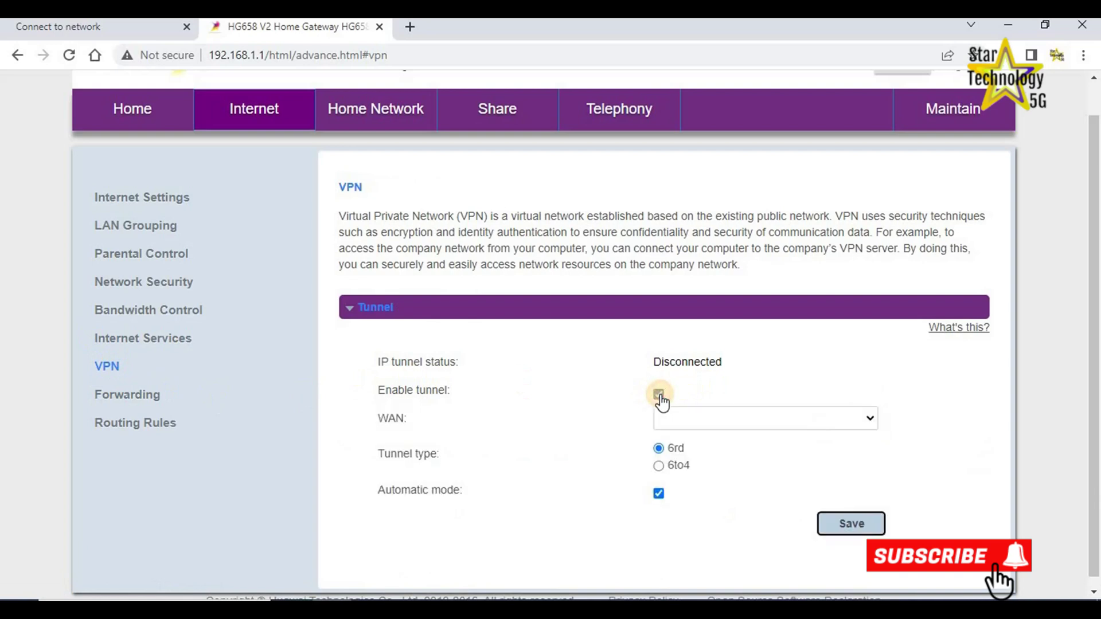
pyautogui.click(869, 419)
pyautogui.click(869, 417)
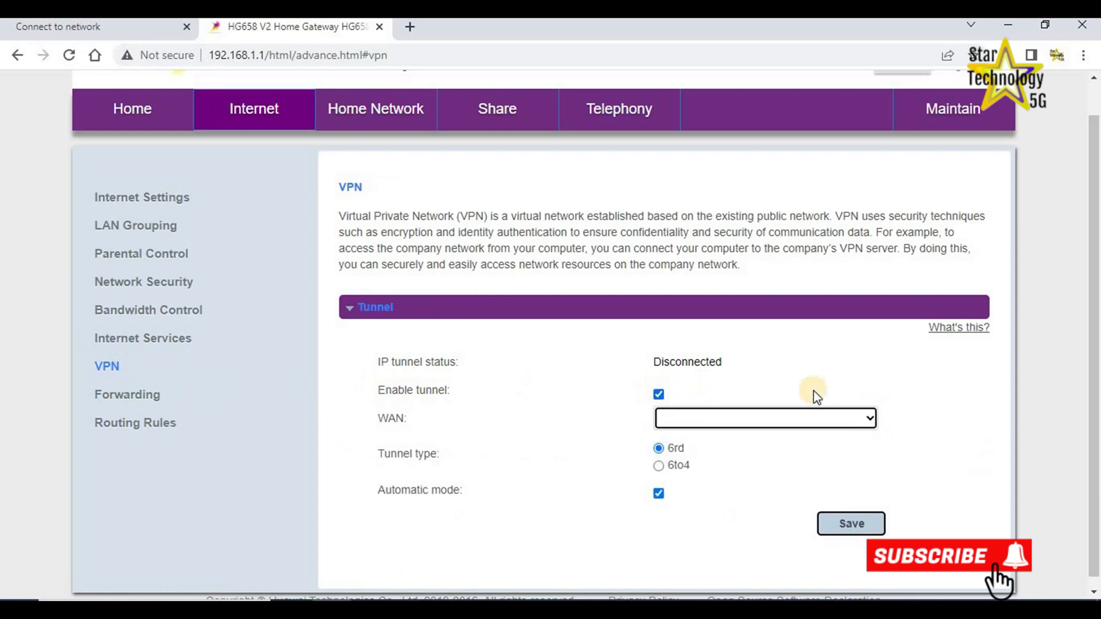
pyautogui.click(659, 394)
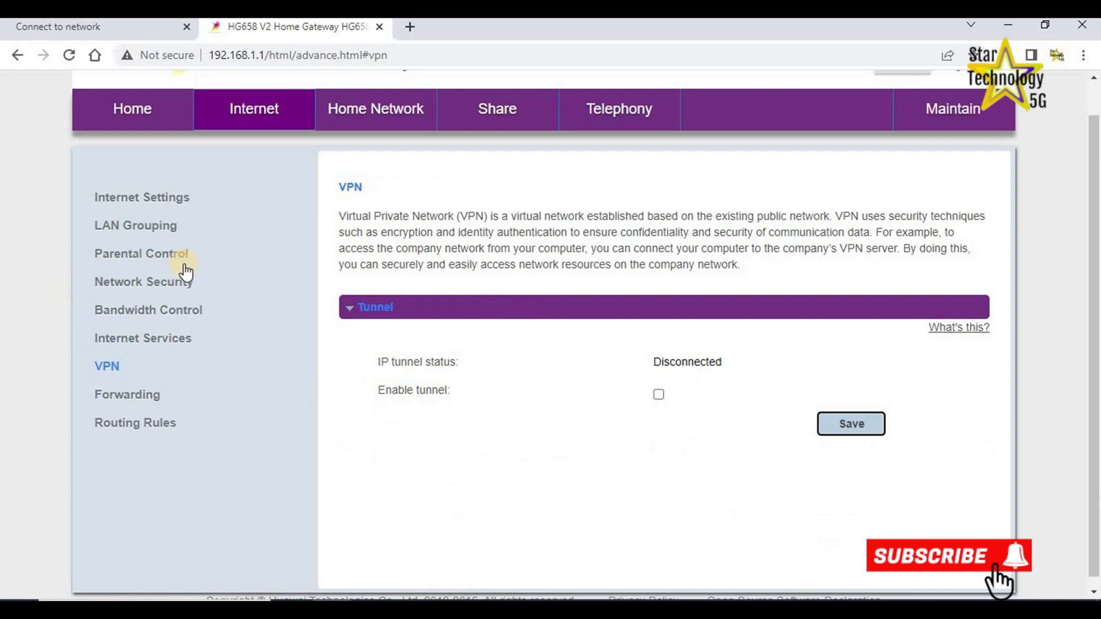
# In Routing Rules, bring up a blank new static route form under Static Routing.
pyautogui.click(119, 427)
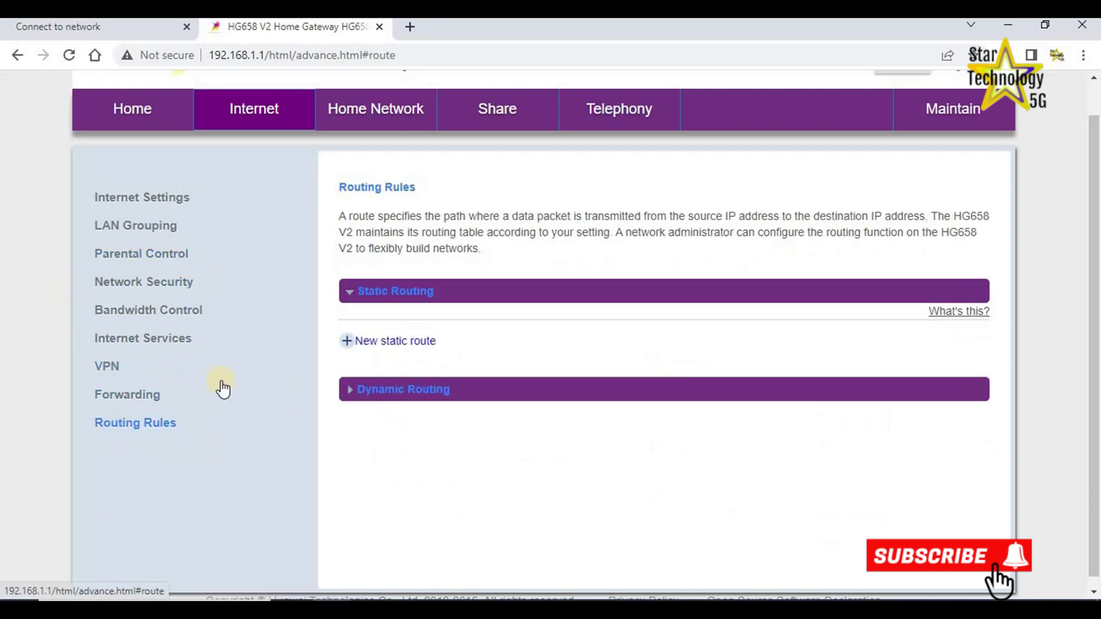
pyautogui.click(350, 291)
pyautogui.click(351, 291)
pyautogui.click(366, 342)
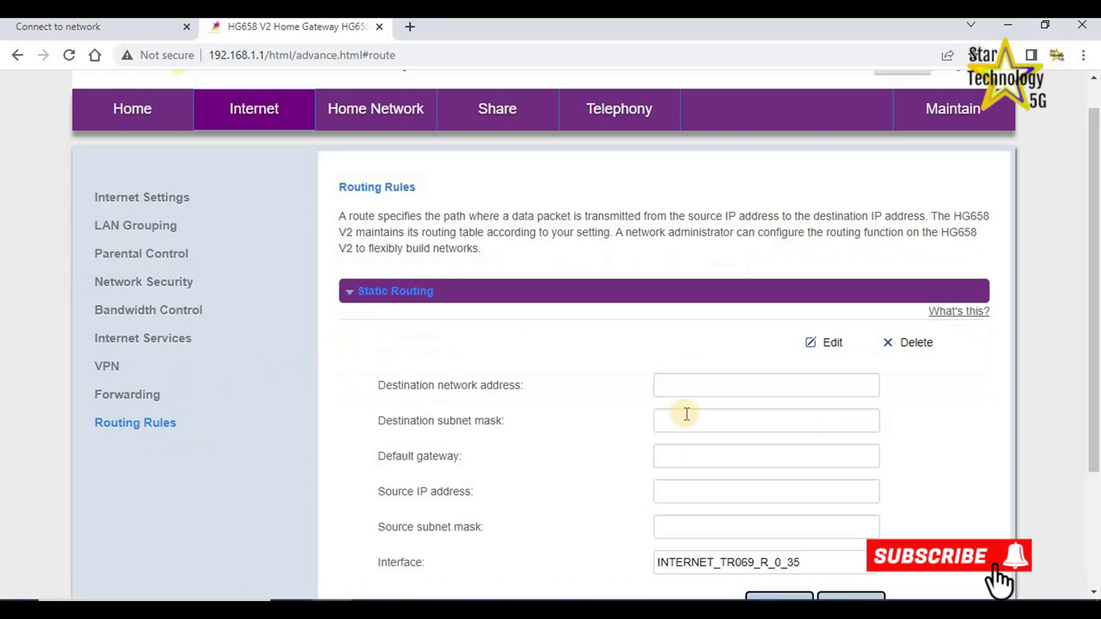
pyautogui.scroll(-2, 1078, 424)
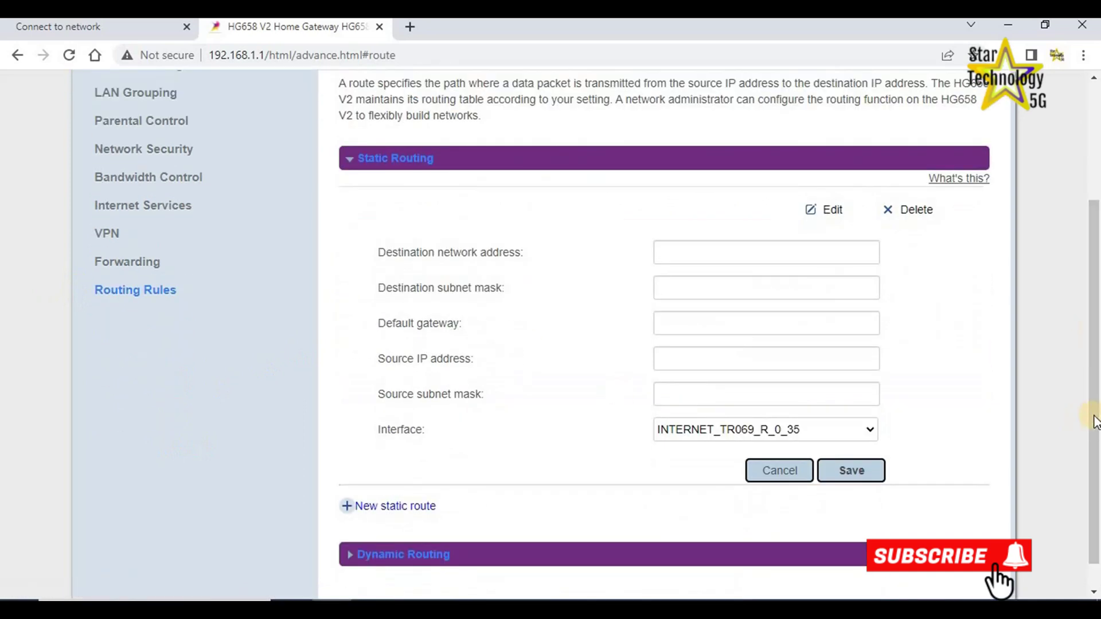
pyautogui.scroll(3, 1096, 422)
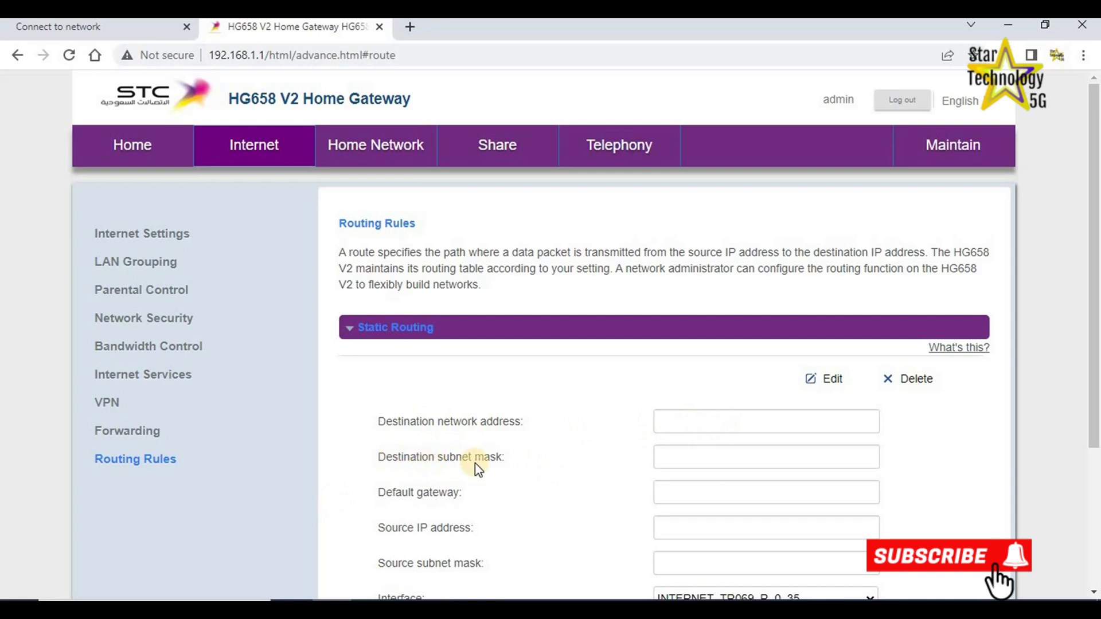
pyautogui.scroll(-2, 619, 545)
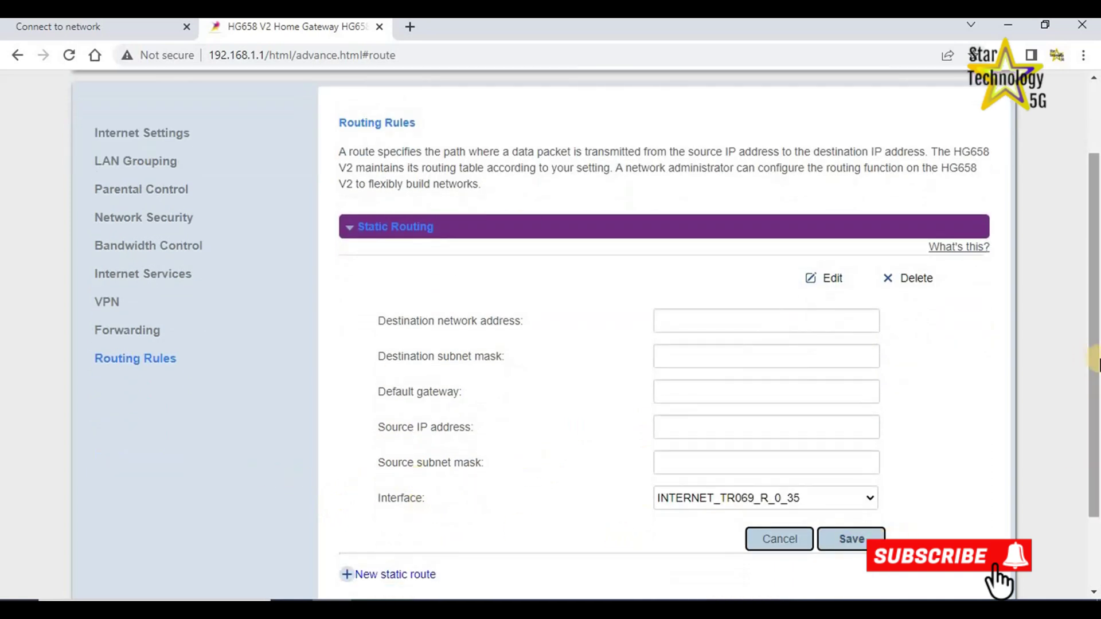
pyautogui.scroll(2, 1095, 364)
pyautogui.click(374, 150)
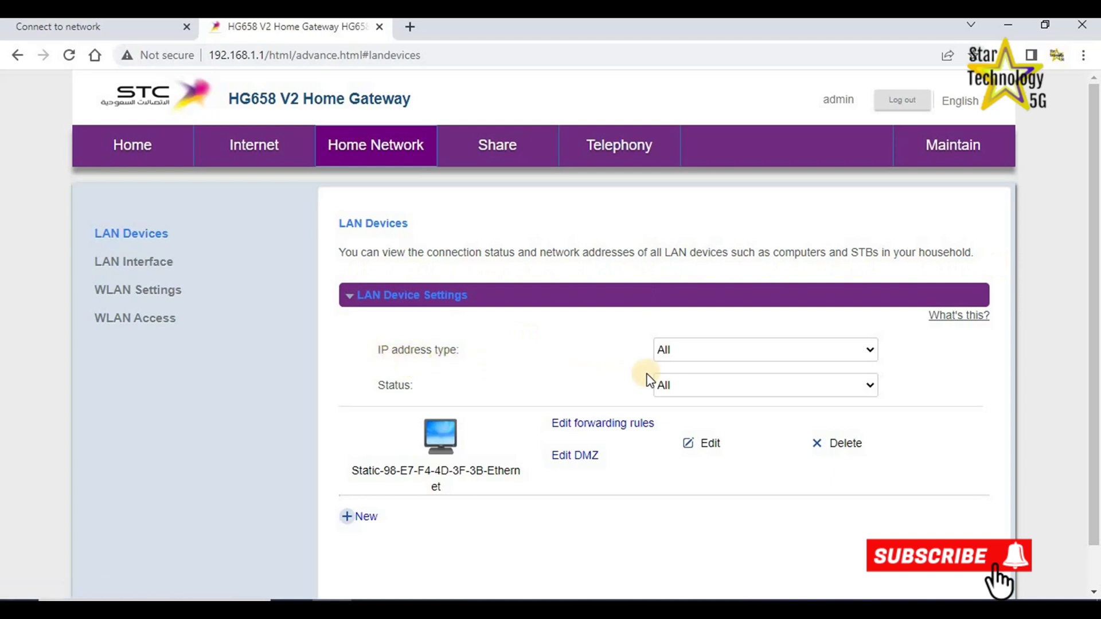
# Check the LAN Devices IP address type filter, leaving it on All.
pyautogui.click(871, 351)
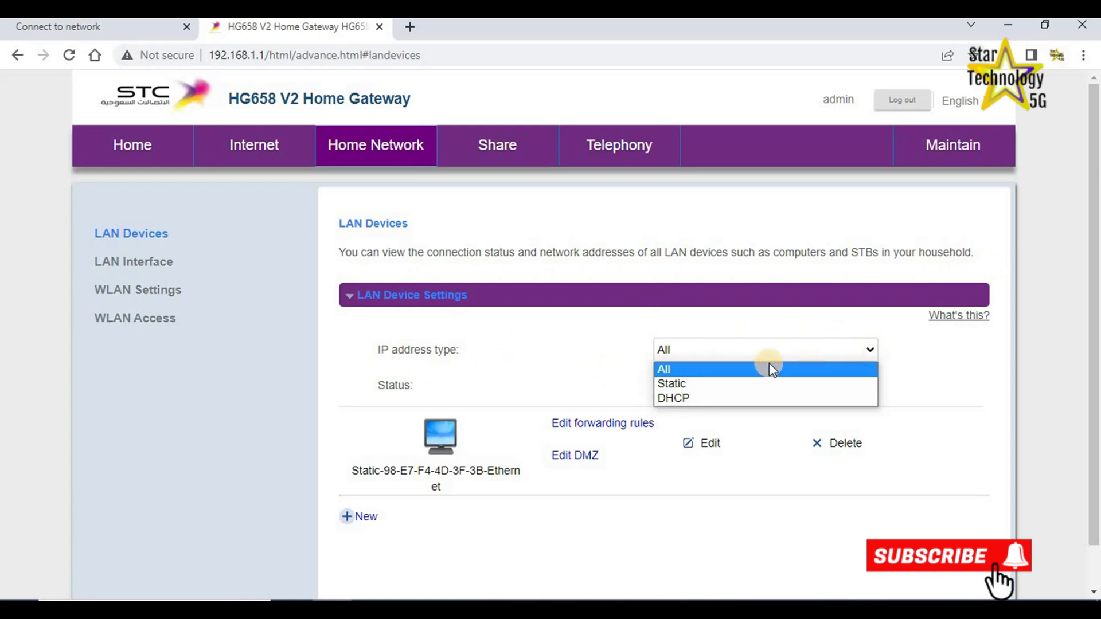
pyautogui.click(954, 350)
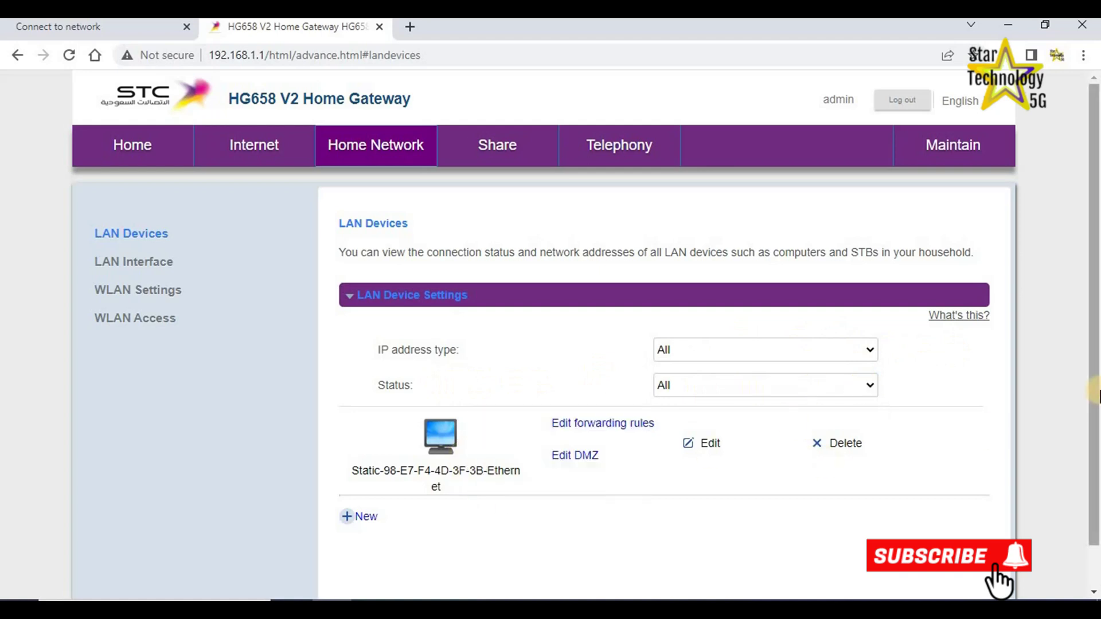
pyautogui.scroll(-1, 1094, 412)
pyautogui.moveTo(429, 400)
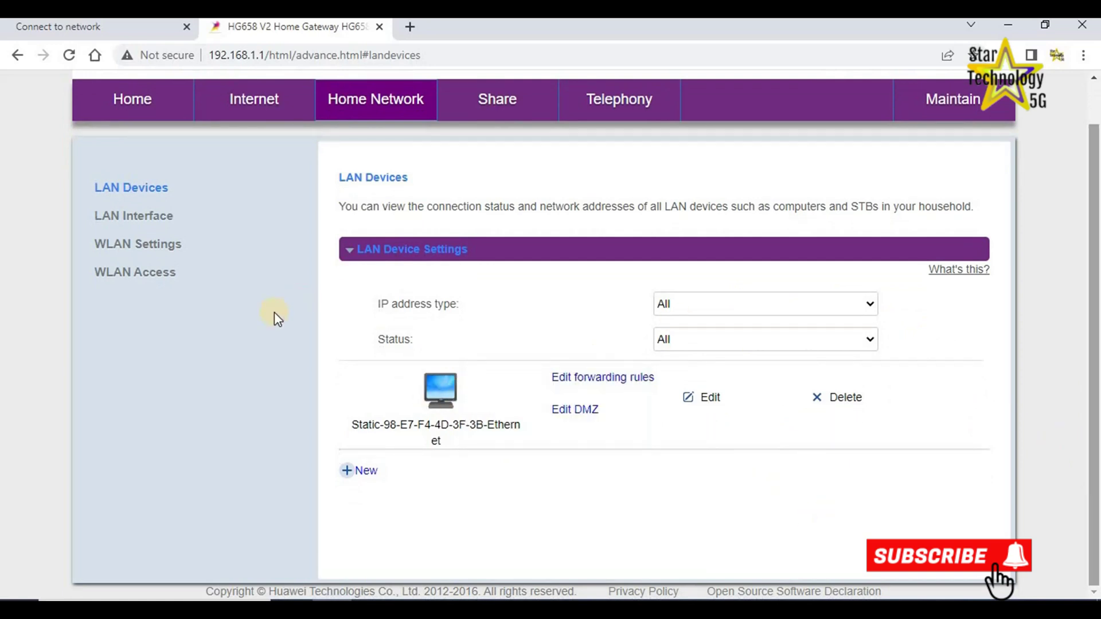
pyautogui.click(139, 224)
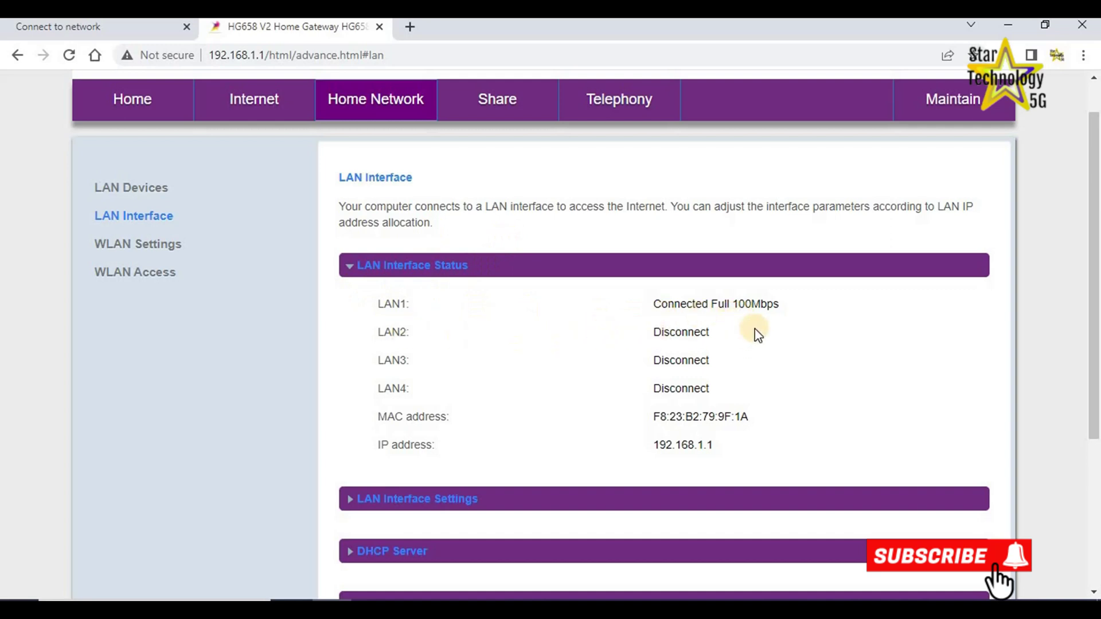
# Change the router's LAN IP address to 192.168.5.1 in LAN Interface Settings.
pyautogui.scroll(-1, 1098, 380)
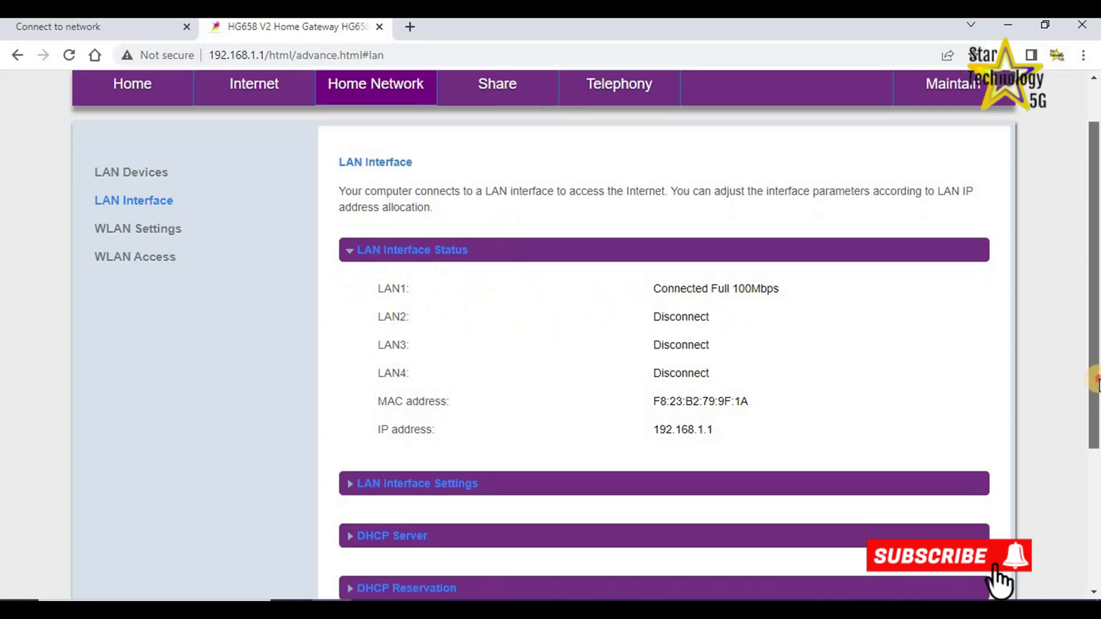
pyautogui.scroll(-3, 1098, 379)
pyautogui.click(350, 311)
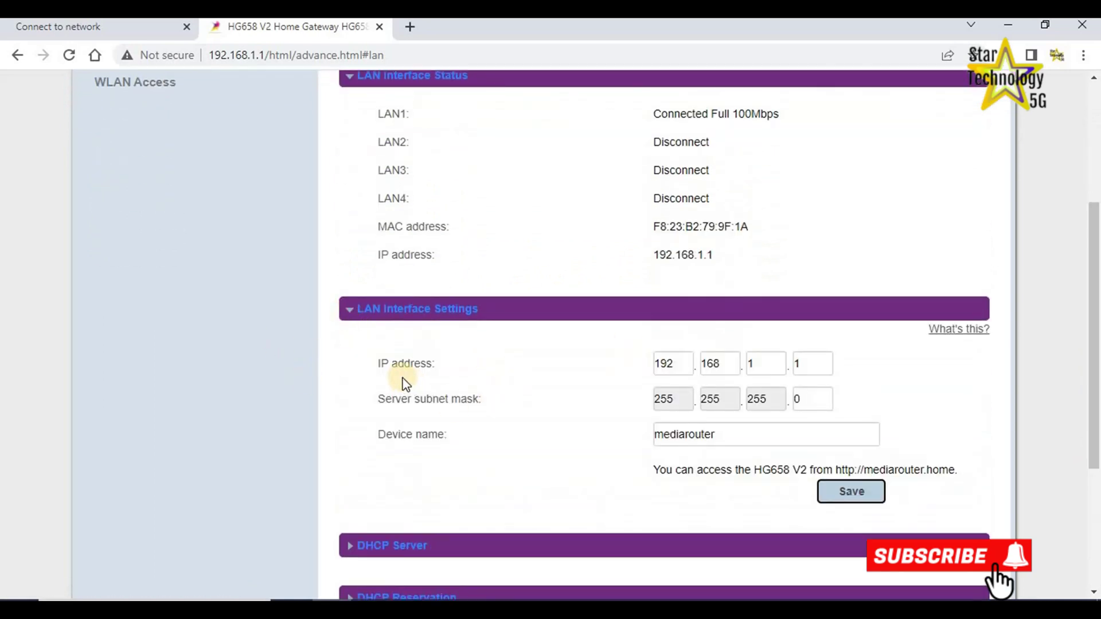
pyautogui.click(759, 365)
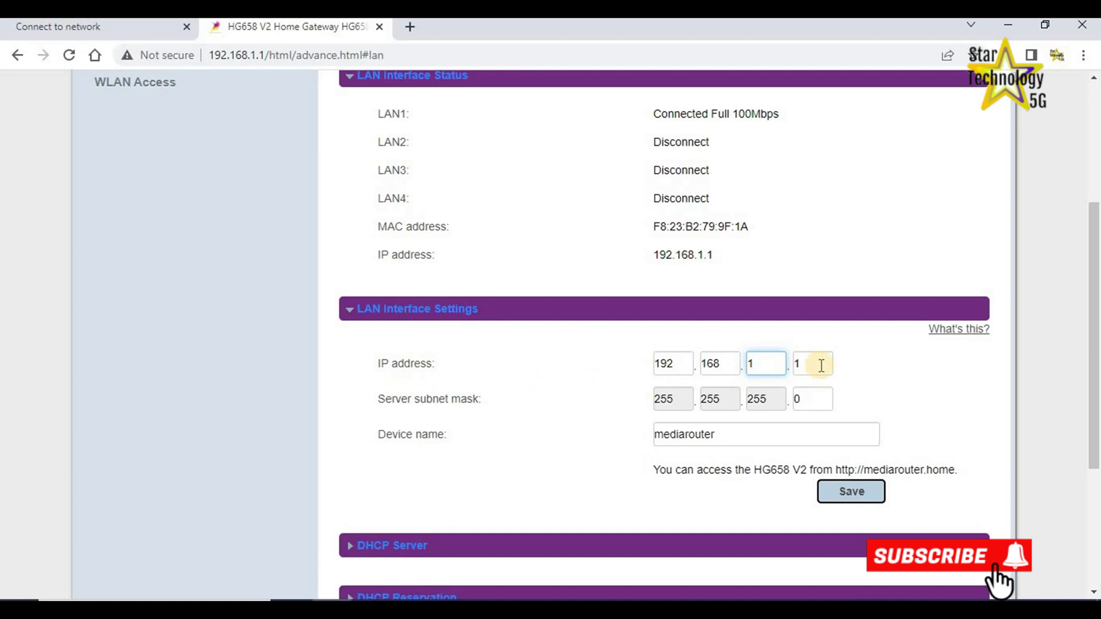
pyautogui.doubleClick(762, 365)
pyautogui.moveTo(1091, 310); pyautogui.dragTo(1091, 426)
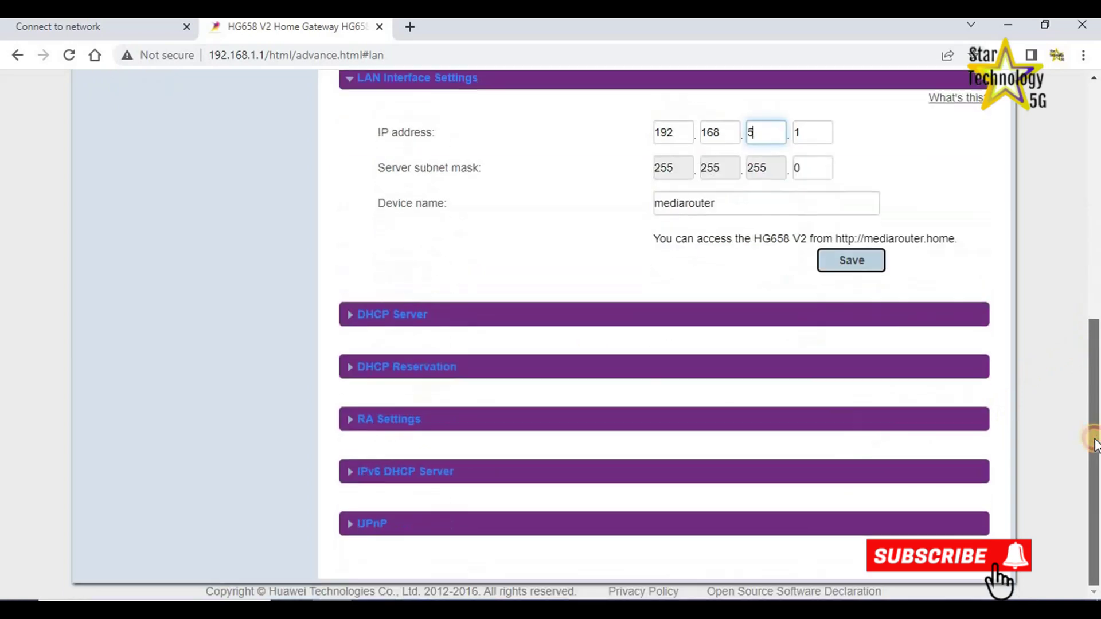
# Expand the DHCP Server and DHCP Reservation sections to review the address range.
pyautogui.click(348, 317)
pyautogui.click(348, 317)
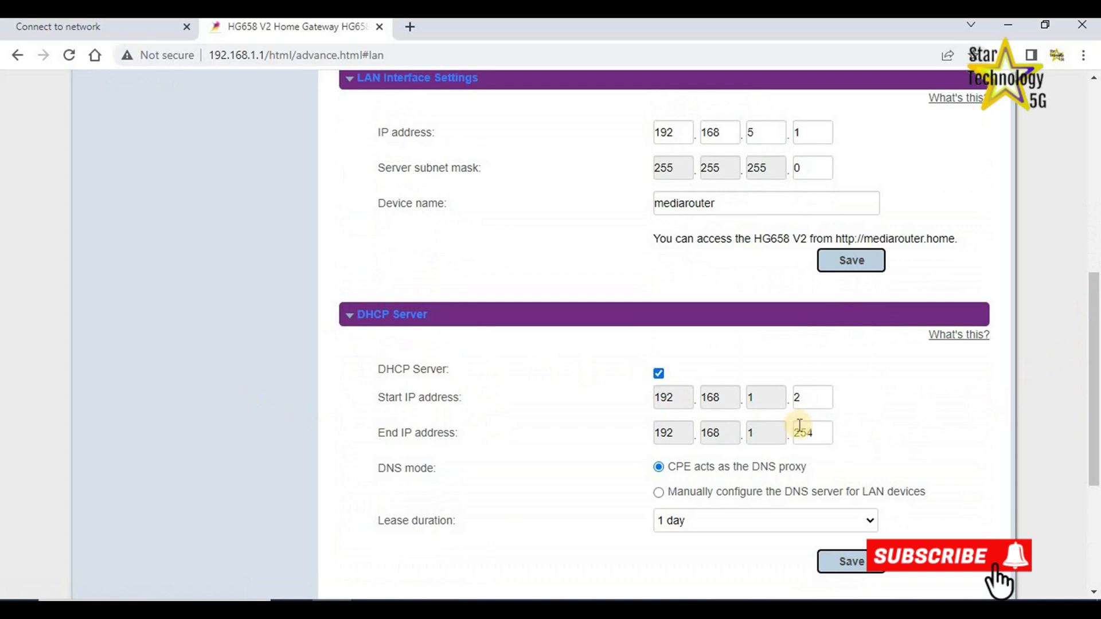
pyautogui.click(758, 401)
pyautogui.scroll(1, 948, 297)
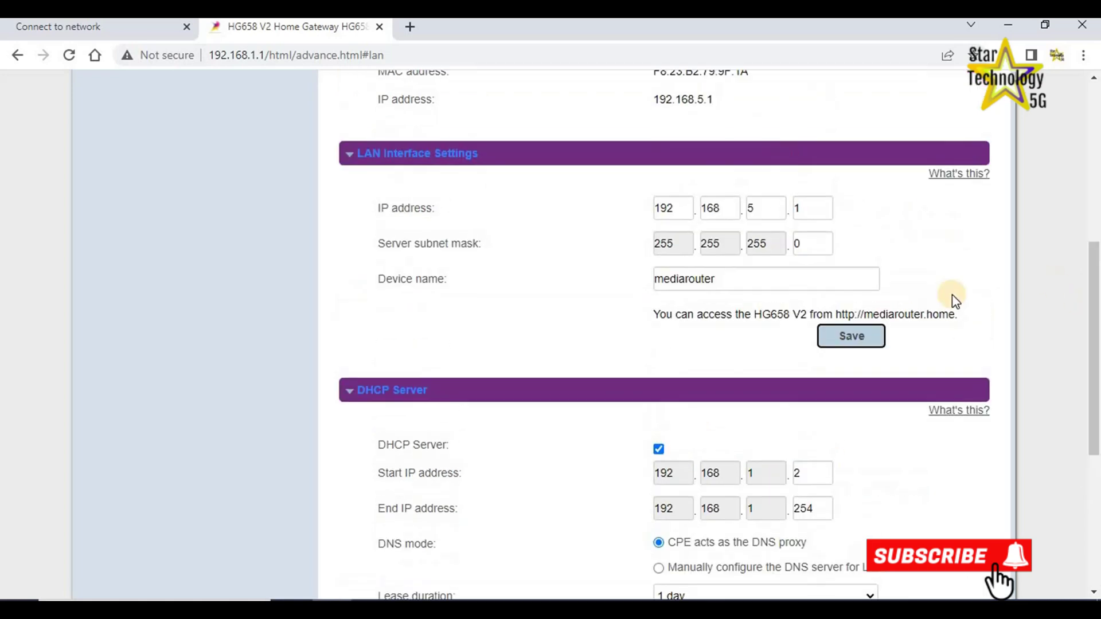
pyautogui.scroll(-5, 948, 297)
pyautogui.click(351, 373)
pyautogui.scroll(-1, 386, 491)
pyautogui.scroll(10, 357, 480)
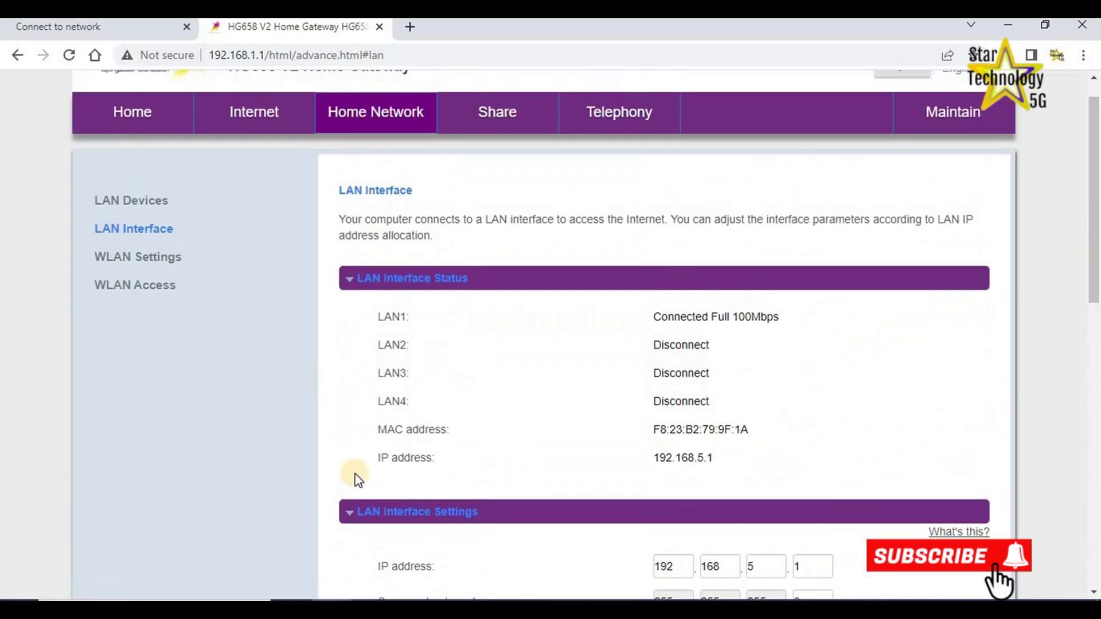
pyautogui.scroll(-4, 812, 335)
pyautogui.scroll(5, 812, 336)
pyautogui.click(115, 262)
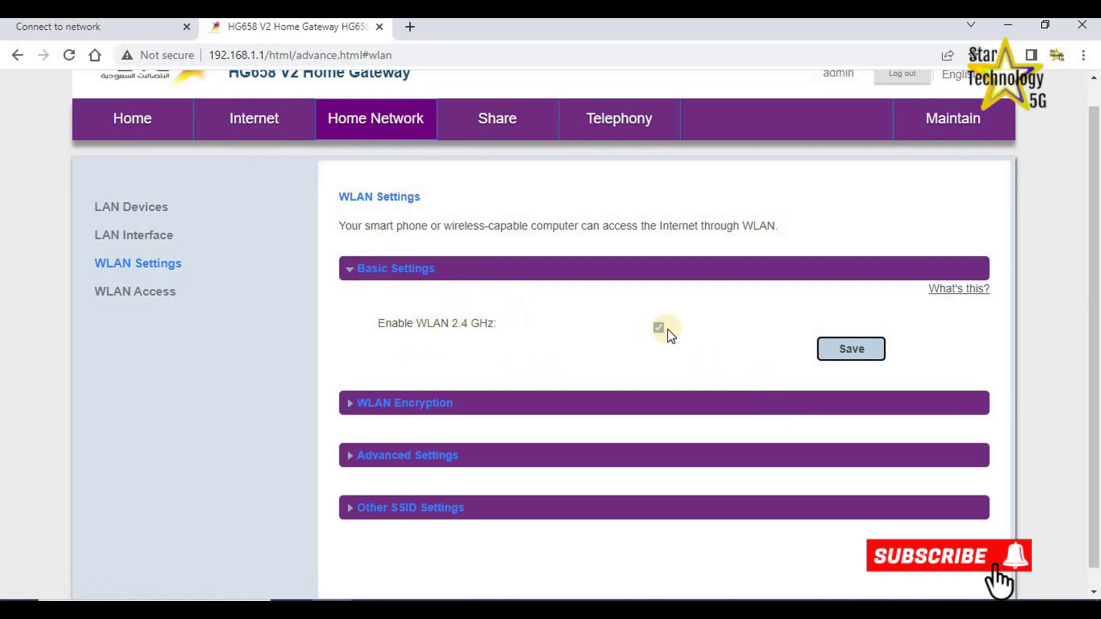
# Keep WPA-PSK/WPA2-PSK security and save a new Wi-Fi pre-shared key.
pyautogui.click(348, 405)
pyautogui.scroll(-4, 347, 344)
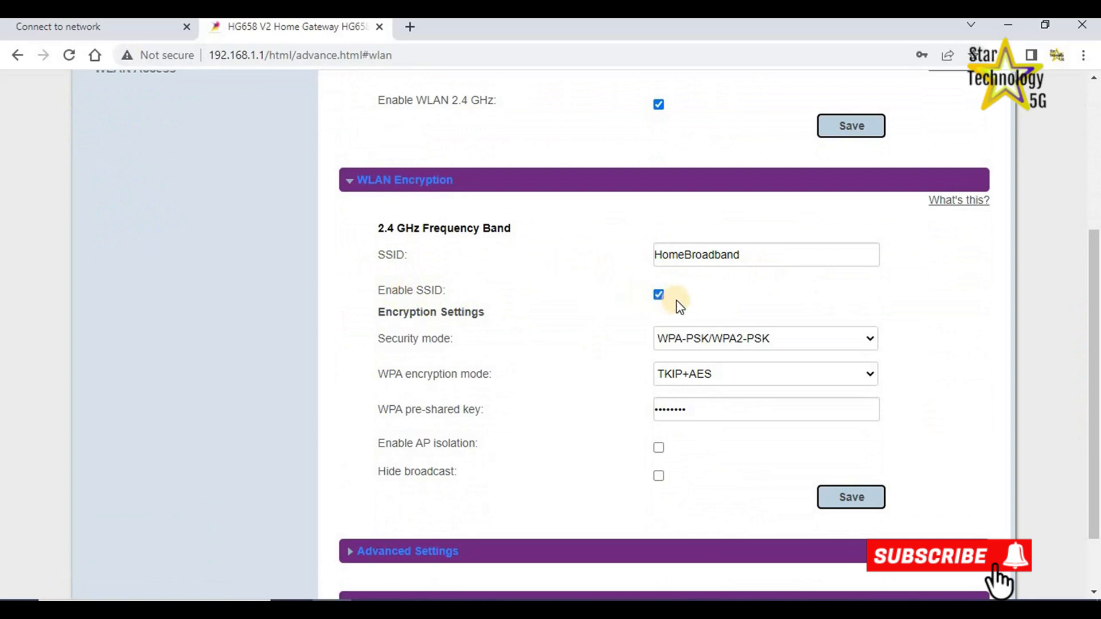
pyautogui.click(871, 342)
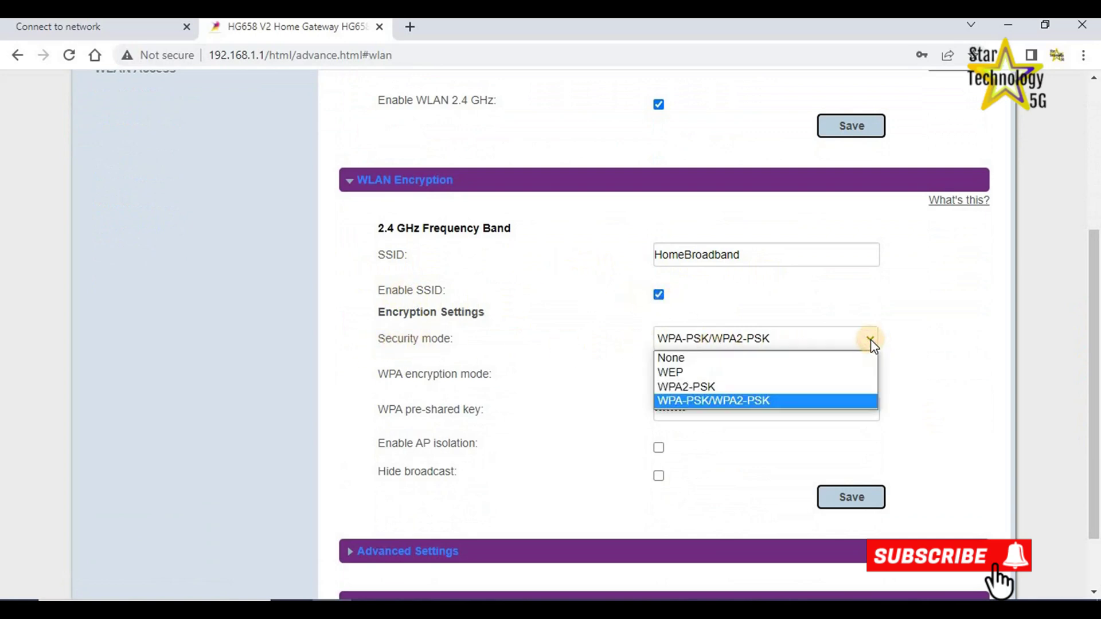
pyautogui.click(733, 403)
pyautogui.click(705, 408)
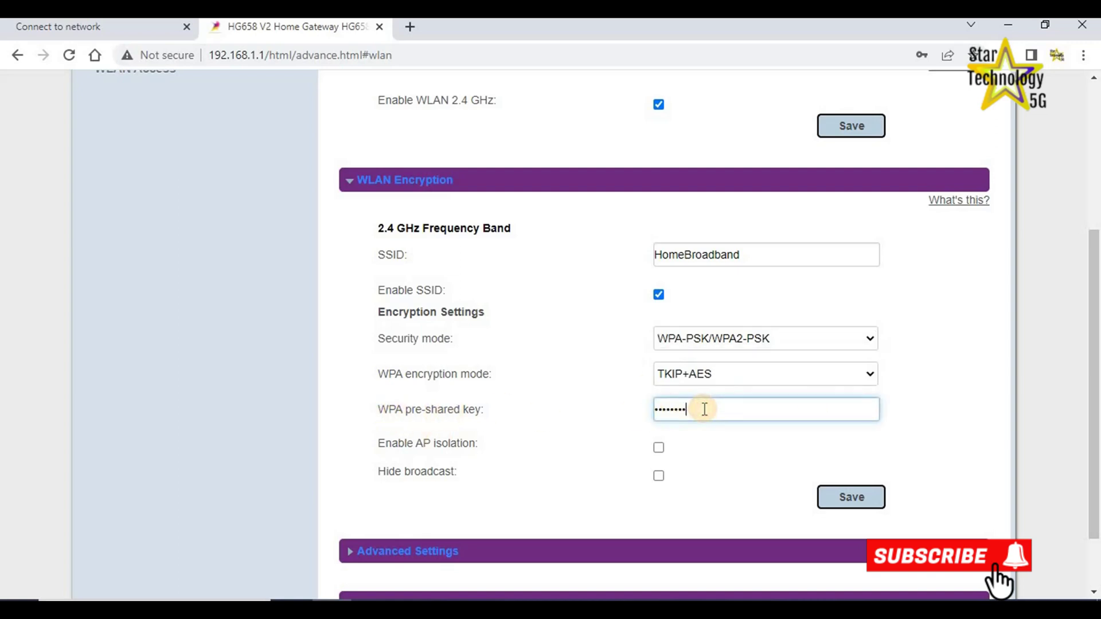
pyautogui.moveTo(721, 418); pyautogui.dragTo(675, 411)
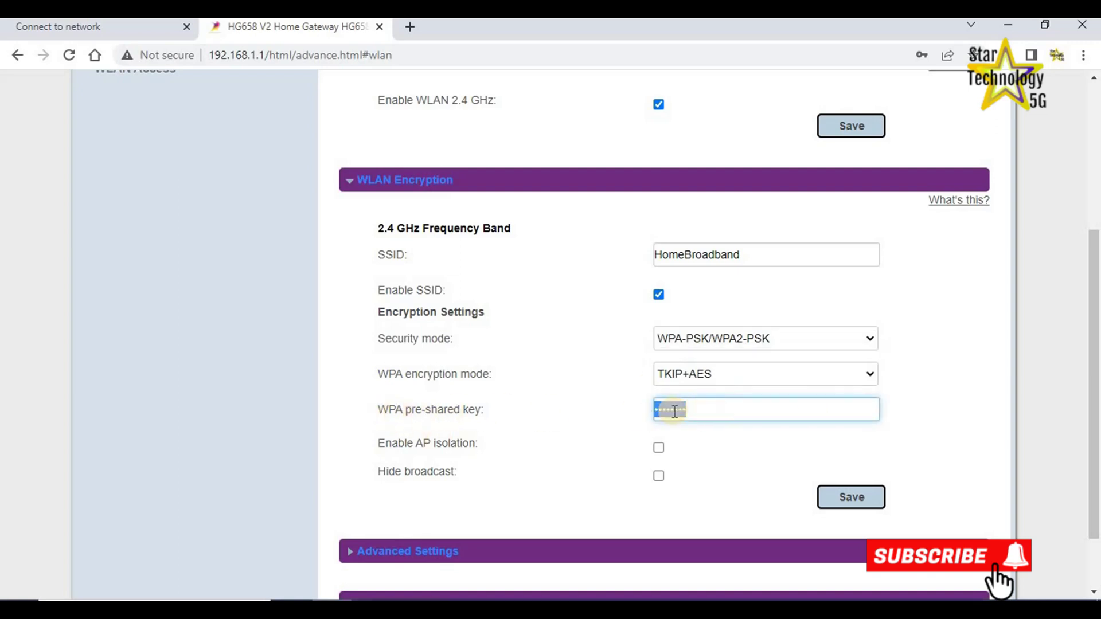
pyautogui.write('1')
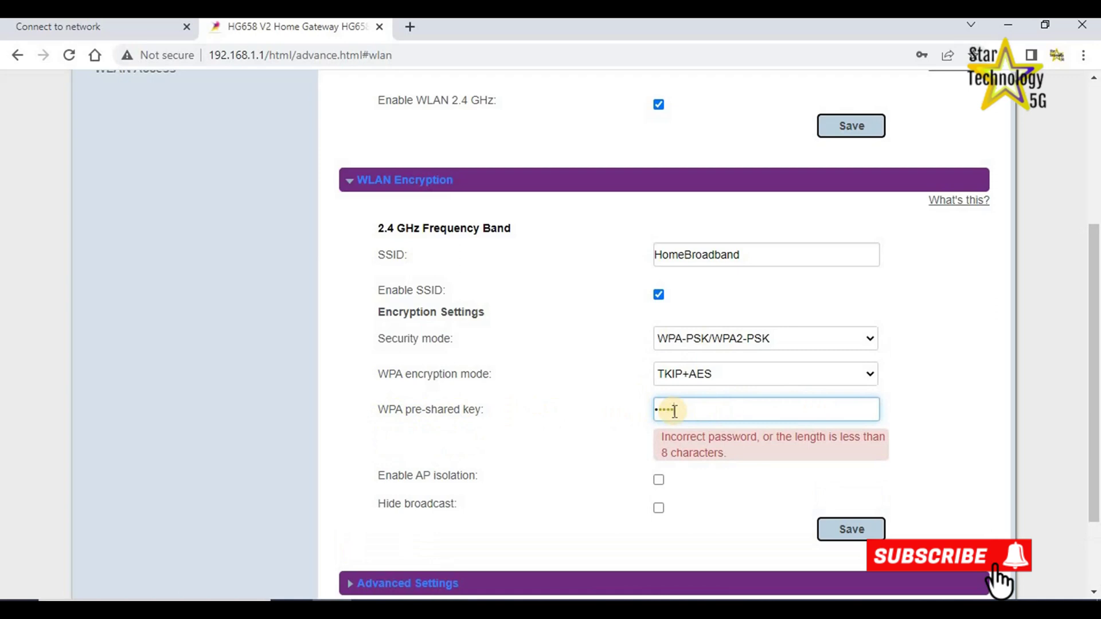
pyautogui.write('2345678')
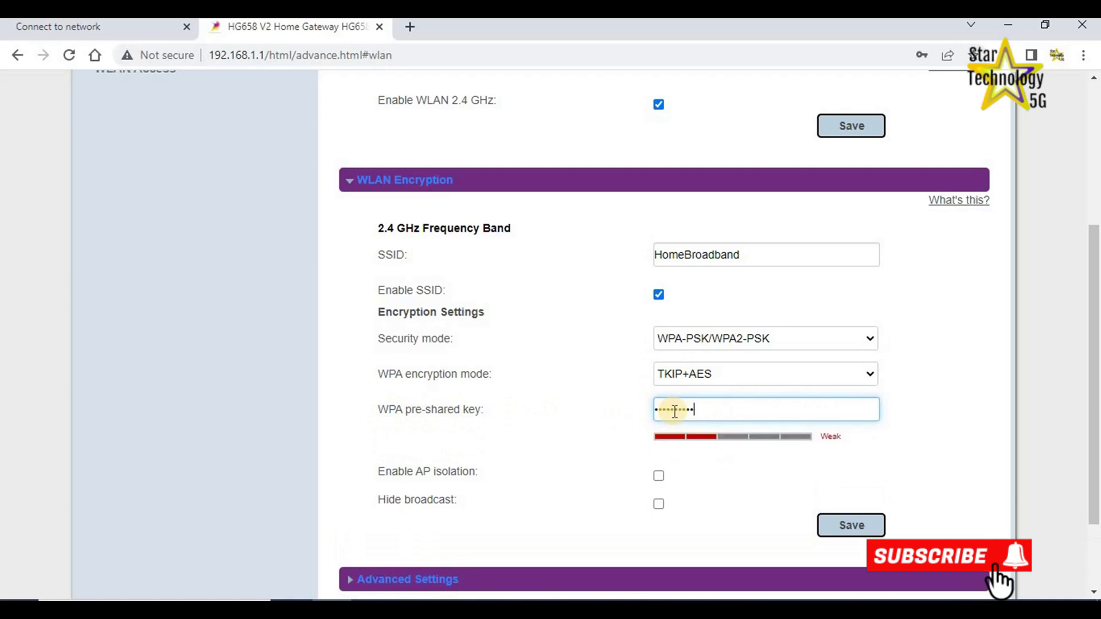
pyautogui.write('9')
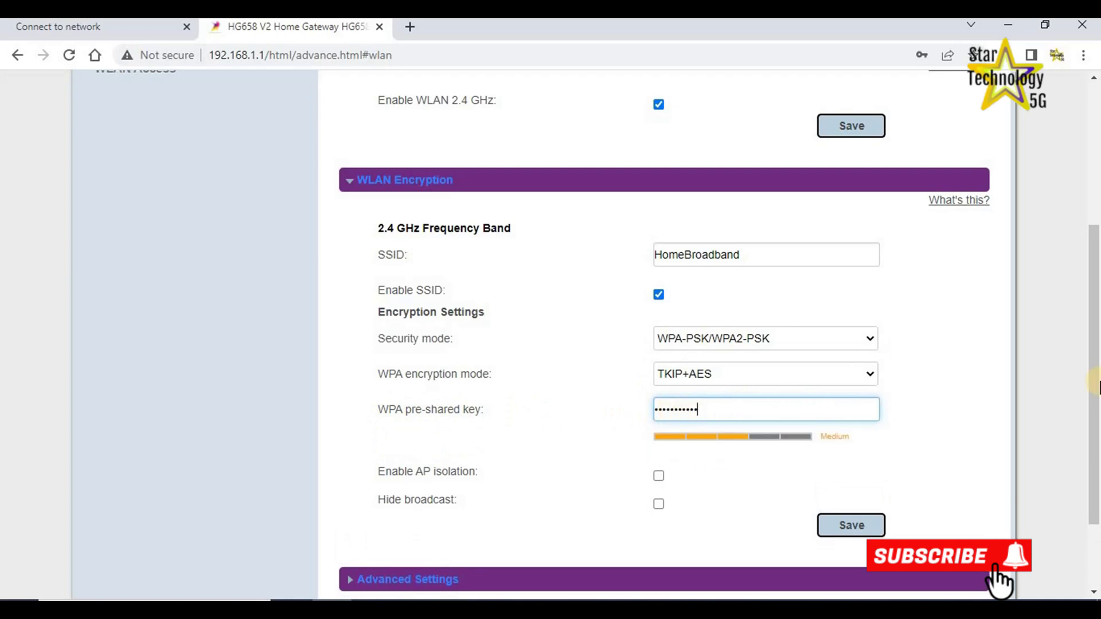
pyautogui.moveTo(1092, 392); pyautogui.dragTo(1092, 453)
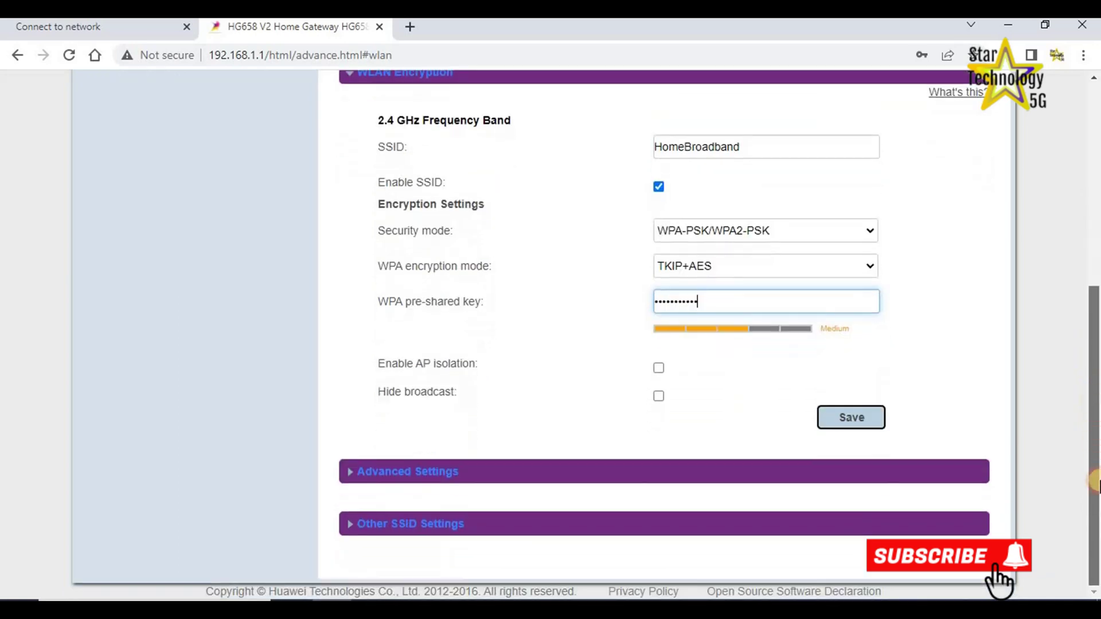
pyautogui.click(851, 419)
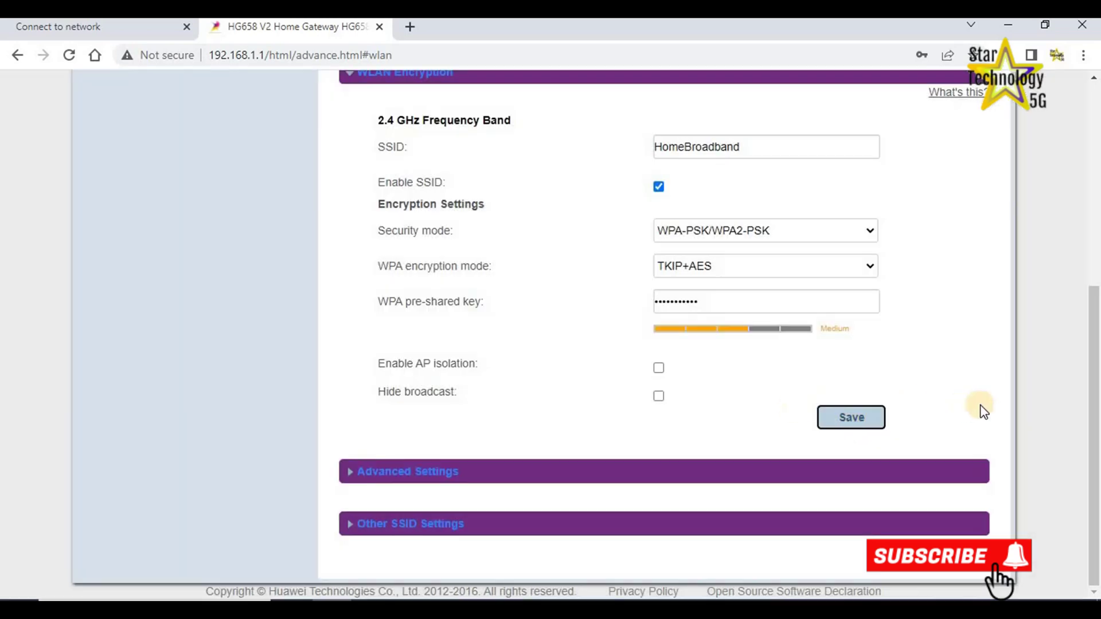
pyautogui.click(349, 475)
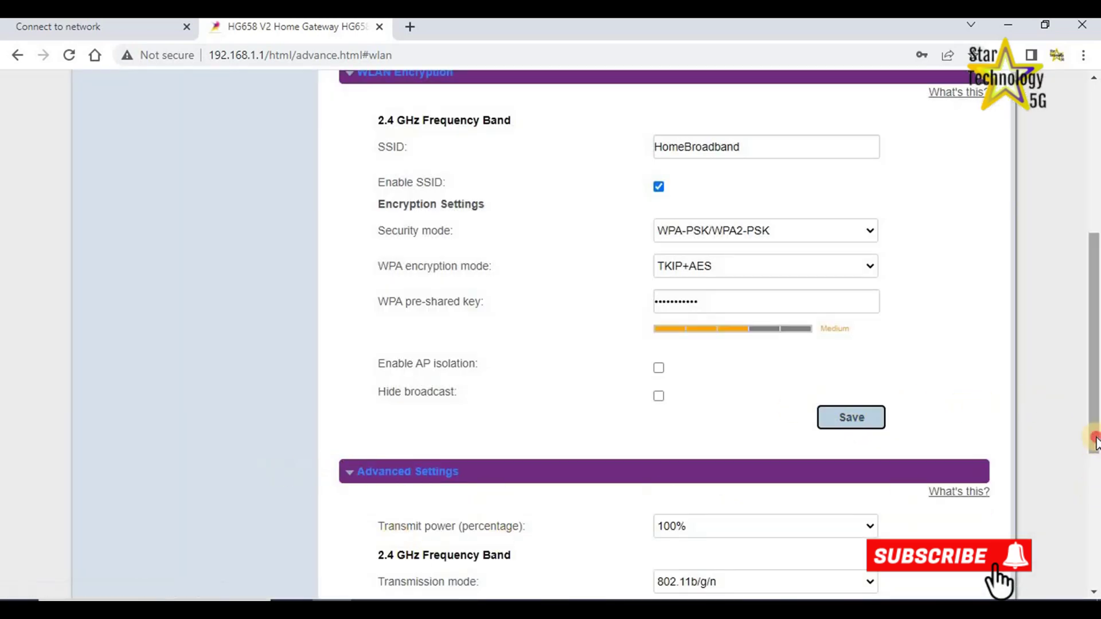
# Keep 802.11b/g/n transmission mode and channel 11, and save the advanced wireless settings.
pyautogui.scroll(-4, 394, 516)
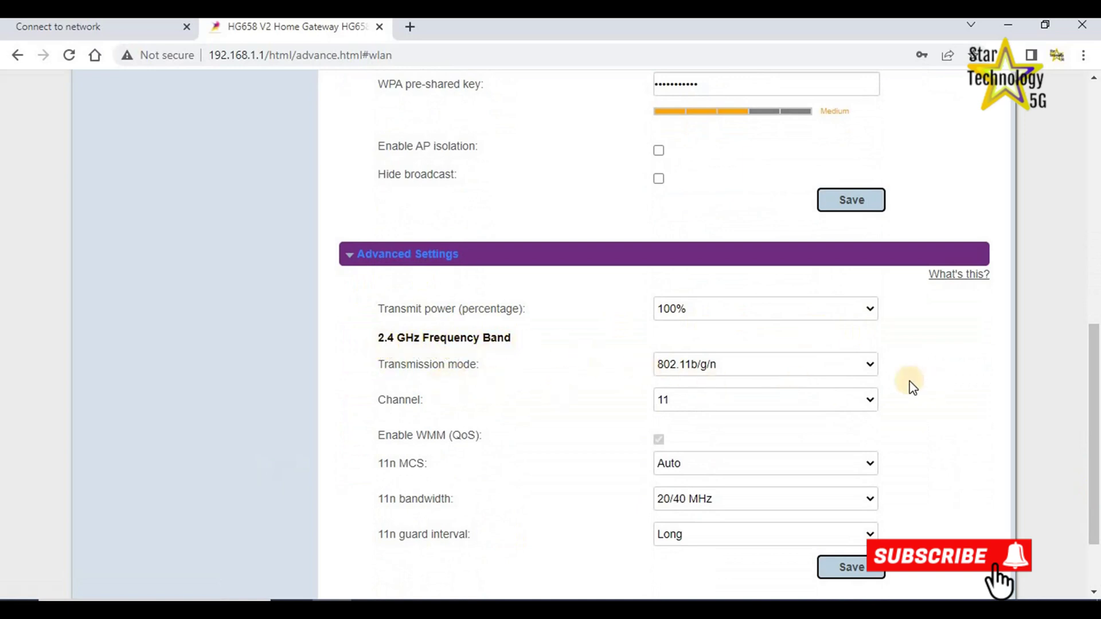
pyautogui.click(865, 361)
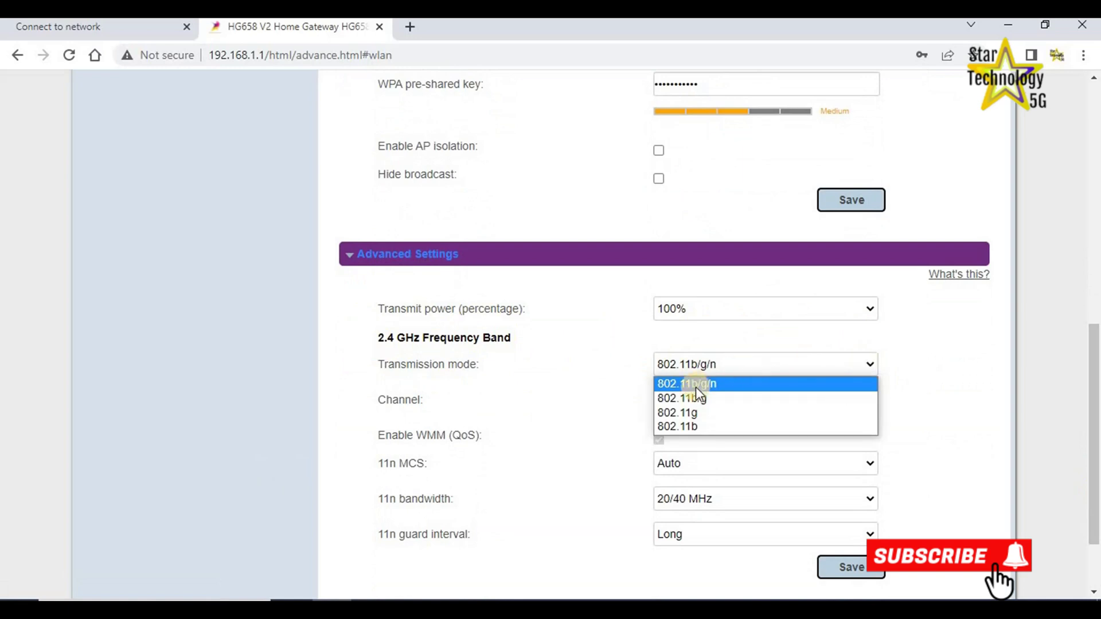
pyautogui.click(711, 383)
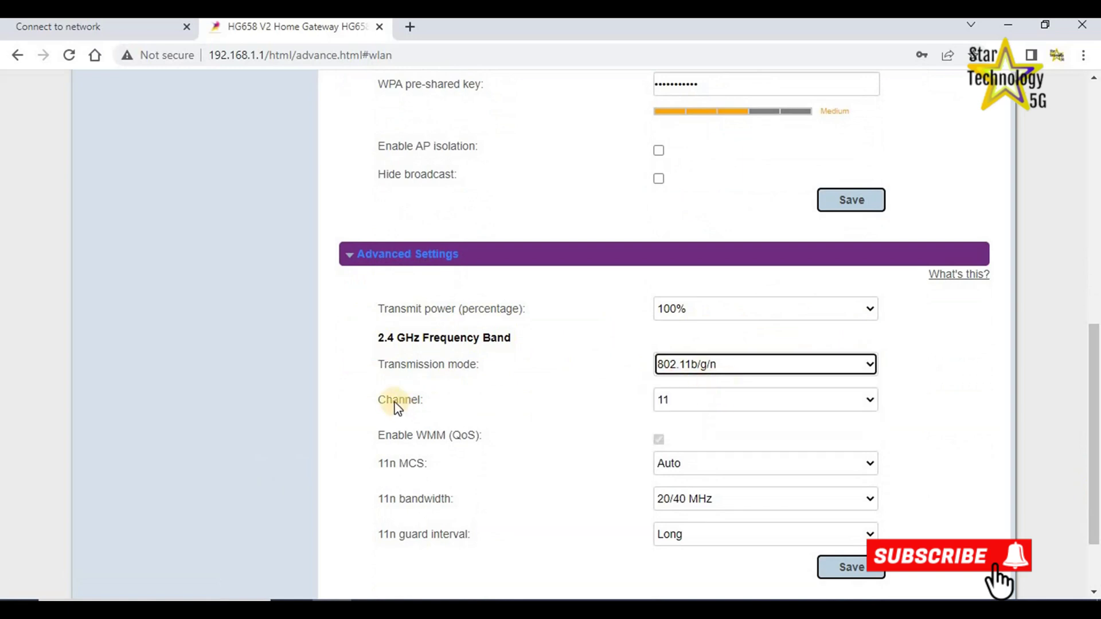
pyautogui.click(870, 400)
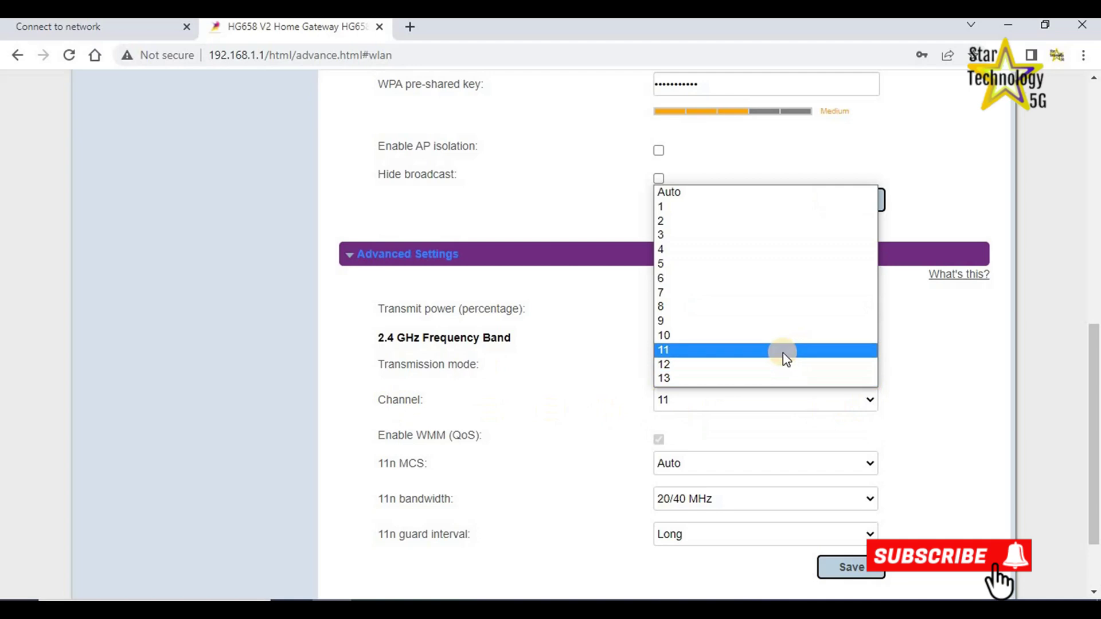
pyautogui.click(783, 351)
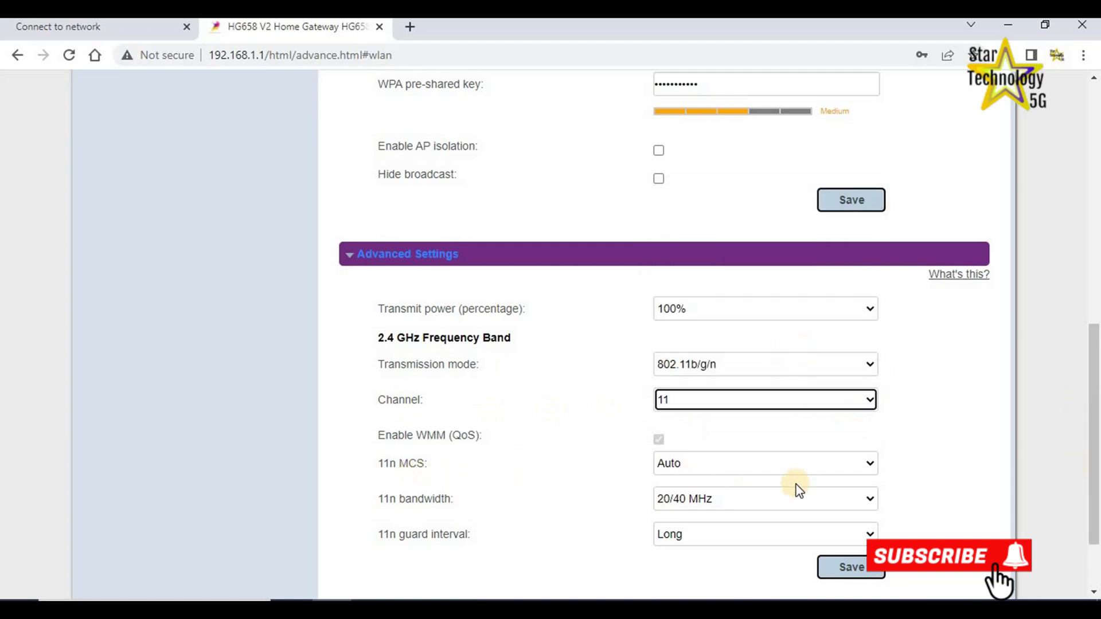
pyautogui.scroll(-2, 1094, 473)
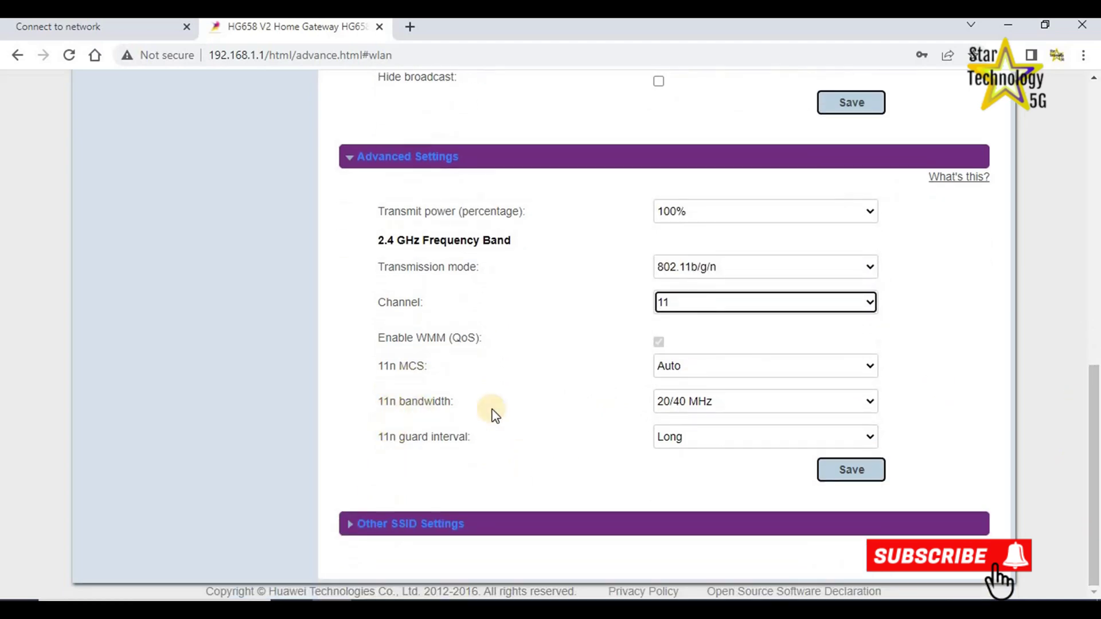
pyautogui.click(837, 478)
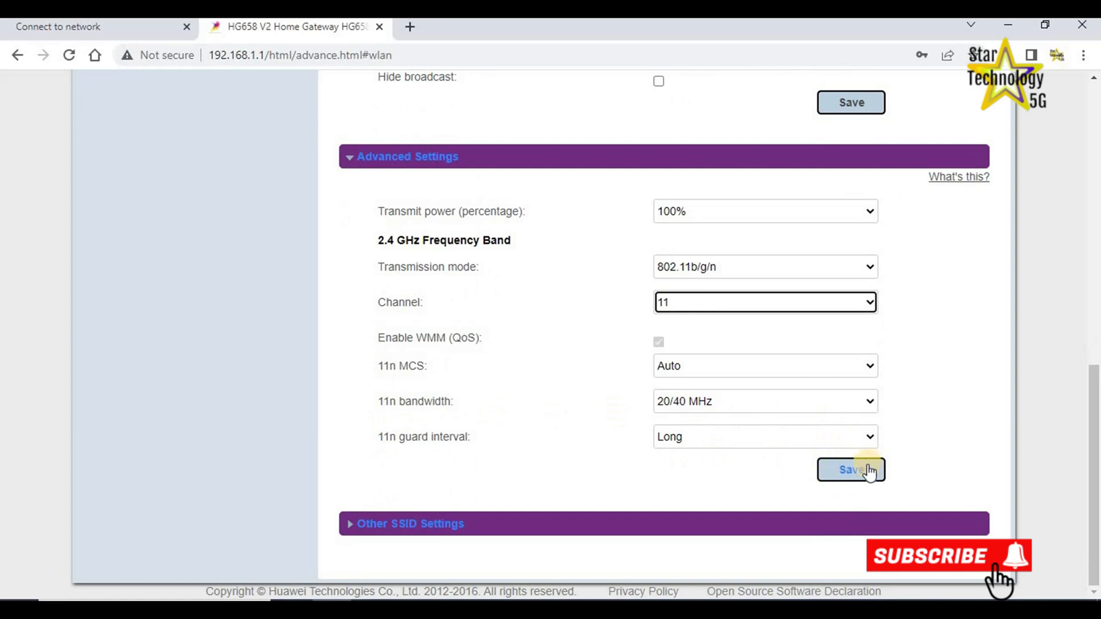
# Collapse Advanced Settings and expand the Other SSID Settings list.
pyautogui.click(346, 164)
pyautogui.click(352, 526)
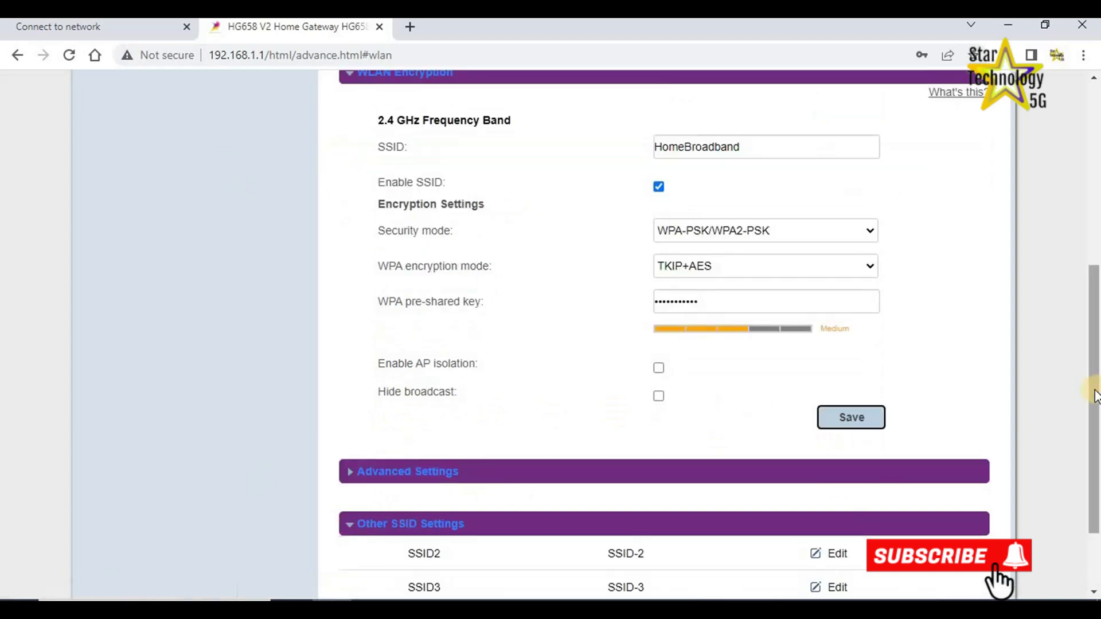
pyautogui.scroll(-2, 1092, 516)
pyautogui.click(1096, 201)
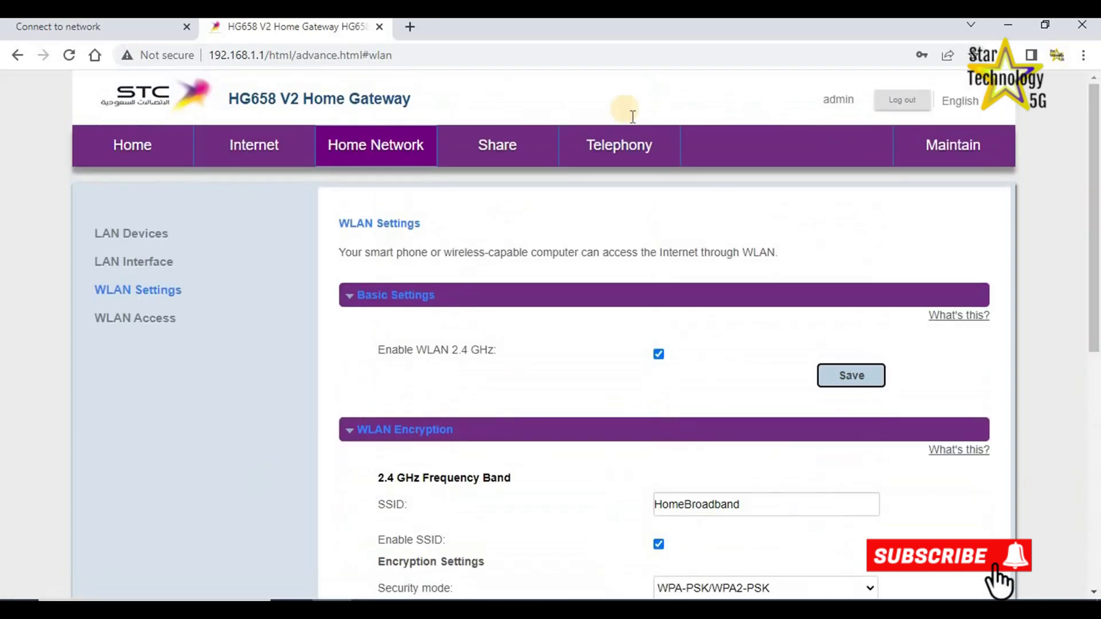
pyautogui.click(497, 150)
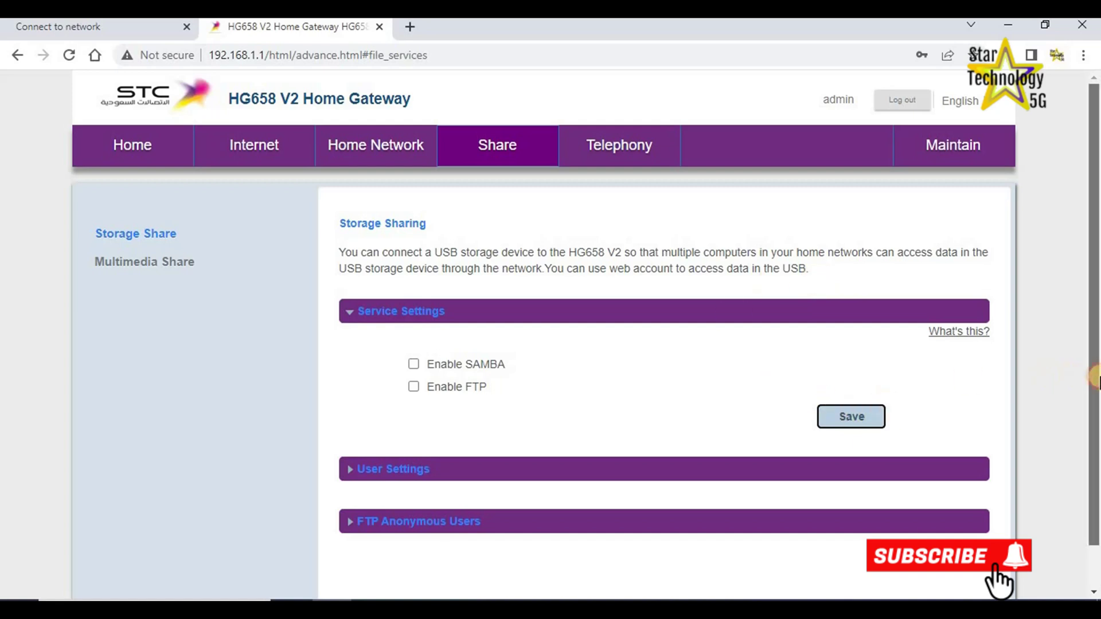
# Expand User Settings and bring up the new USB user Username/Password form.
pyautogui.scroll(-1, 445, 484)
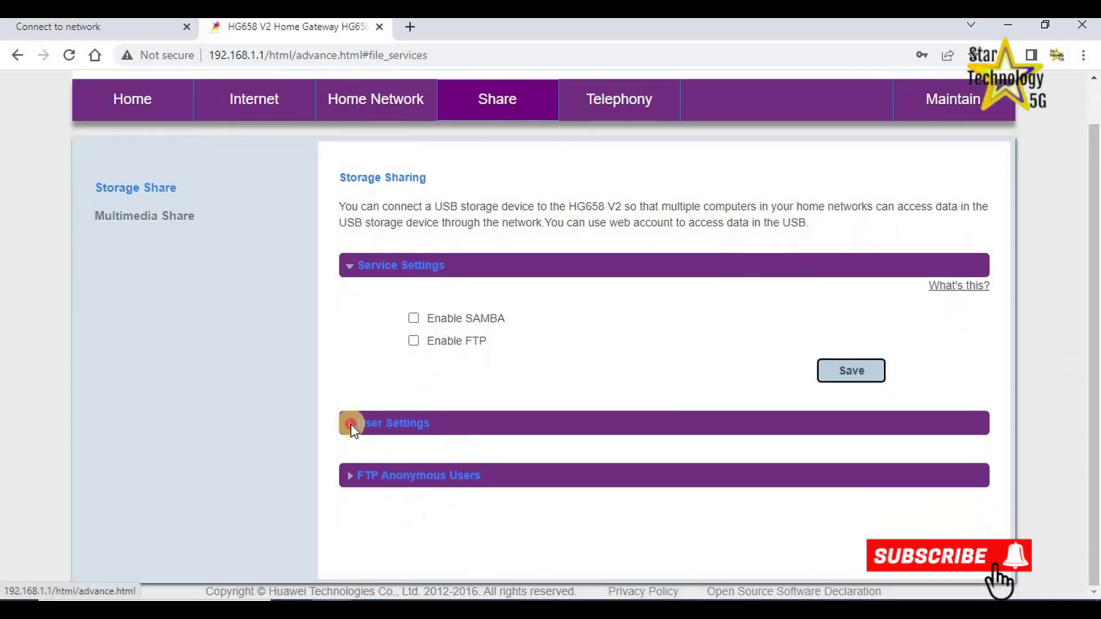
pyautogui.click(351, 425)
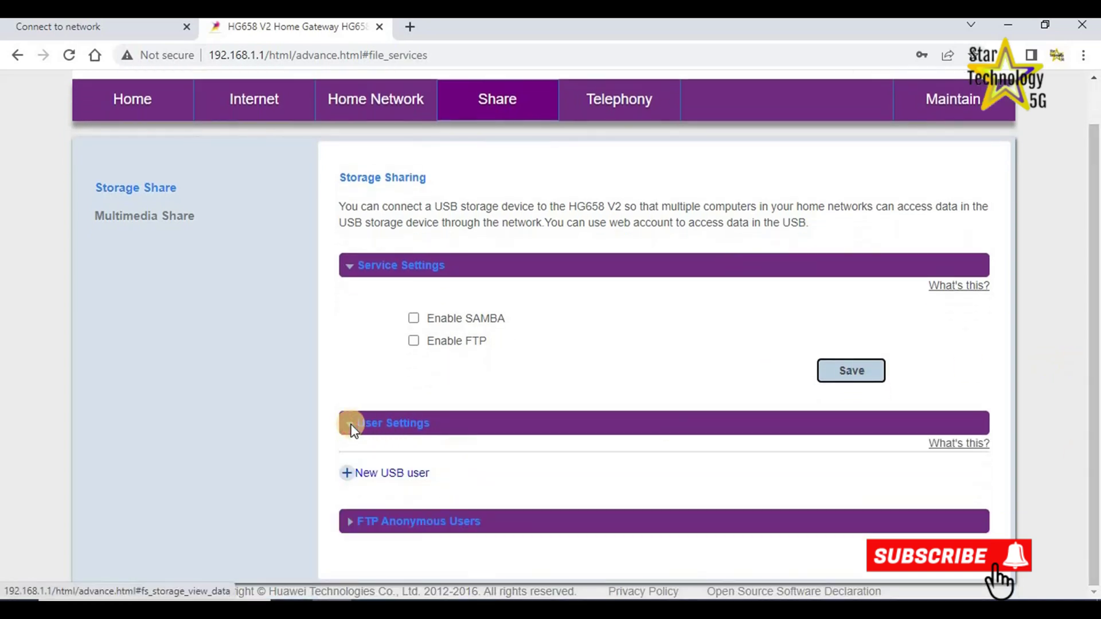
pyautogui.click(351, 476)
pyautogui.click(1095, 427)
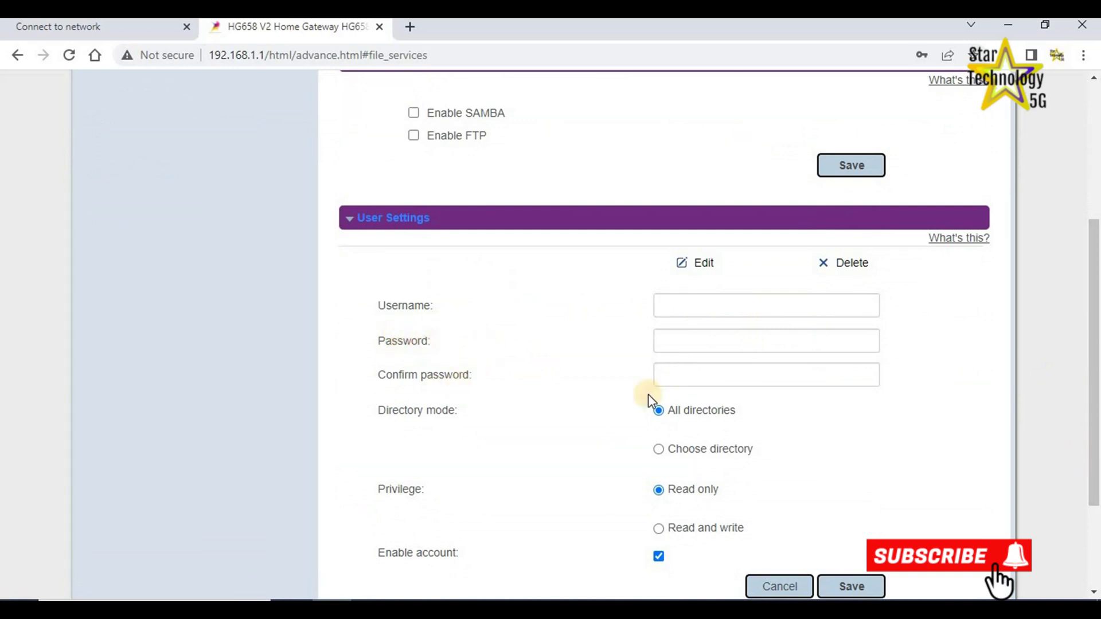
pyautogui.scroll(-3, 649, 394)
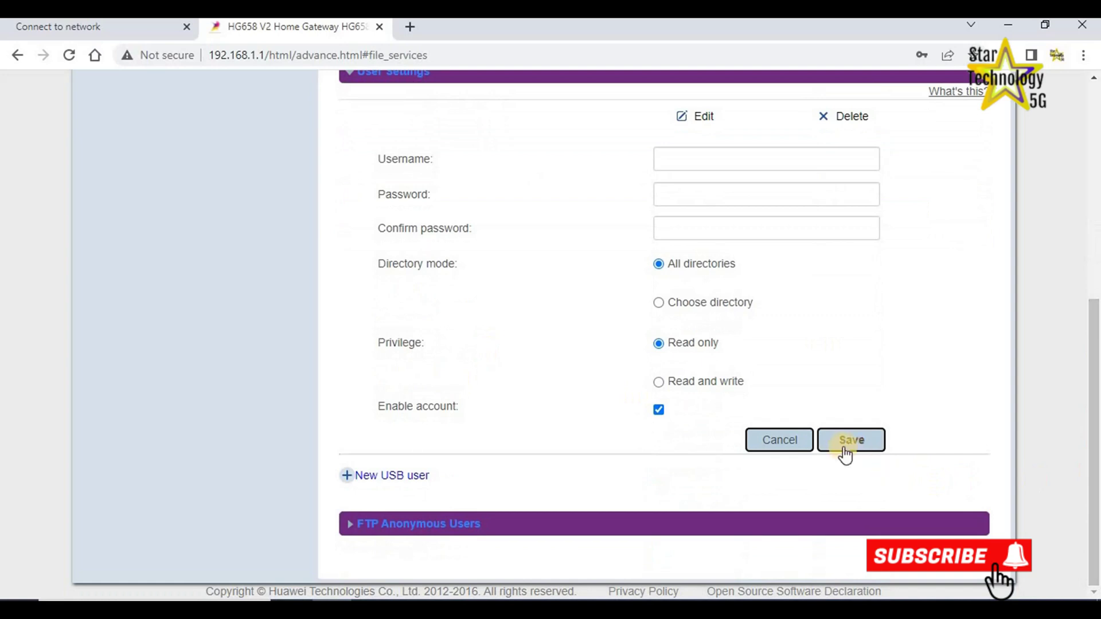
pyautogui.moveTo(1096, 453); pyautogui.dragTo(1095, 239)
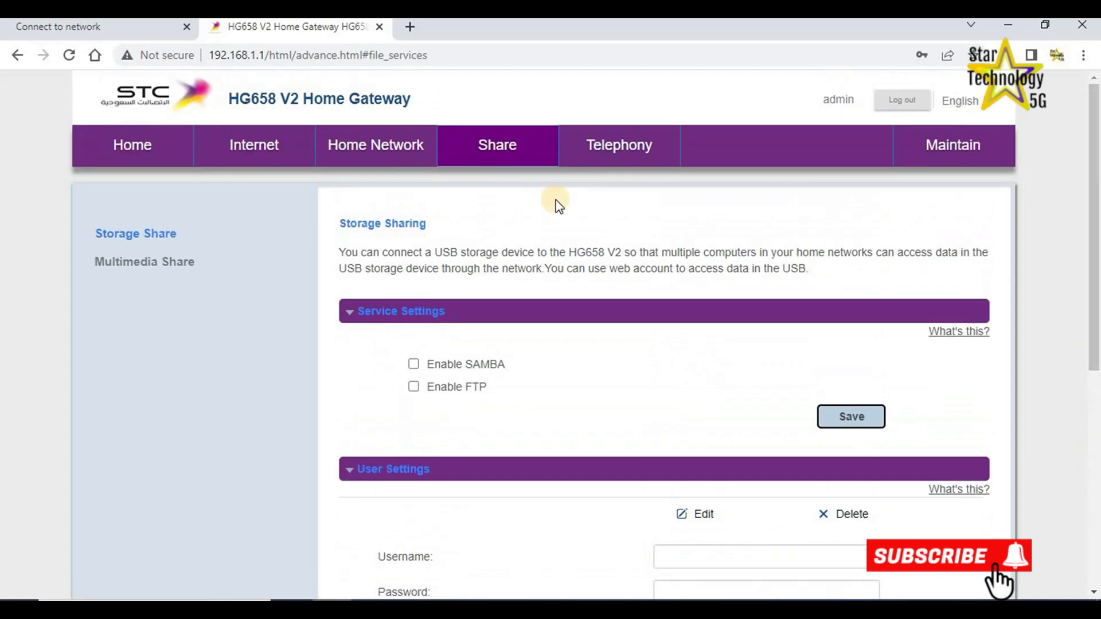
pyautogui.click(598, 154)
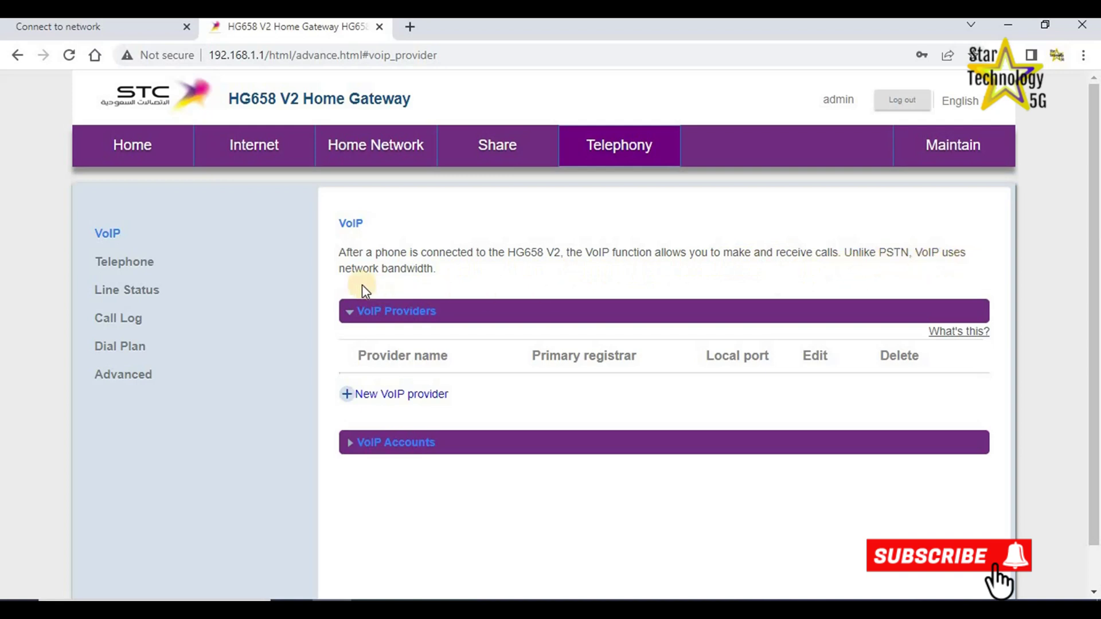
# Bring up the new VoIP provider form and look through it without saving.
pyautogui.click(347, 394)
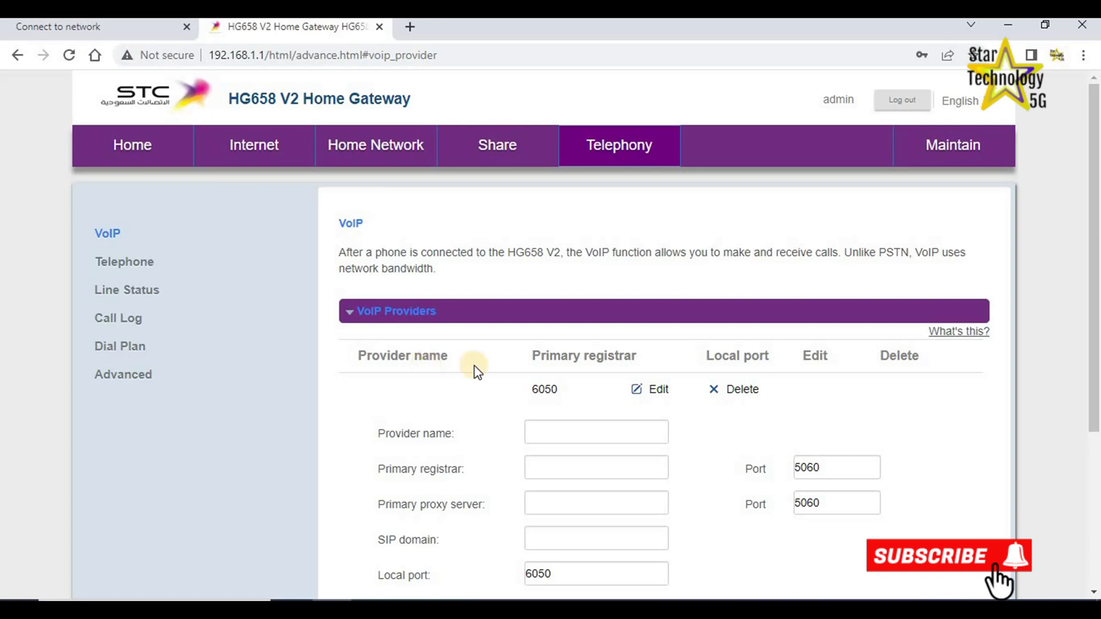
pyautogui.scroll(-3, 775, 404)
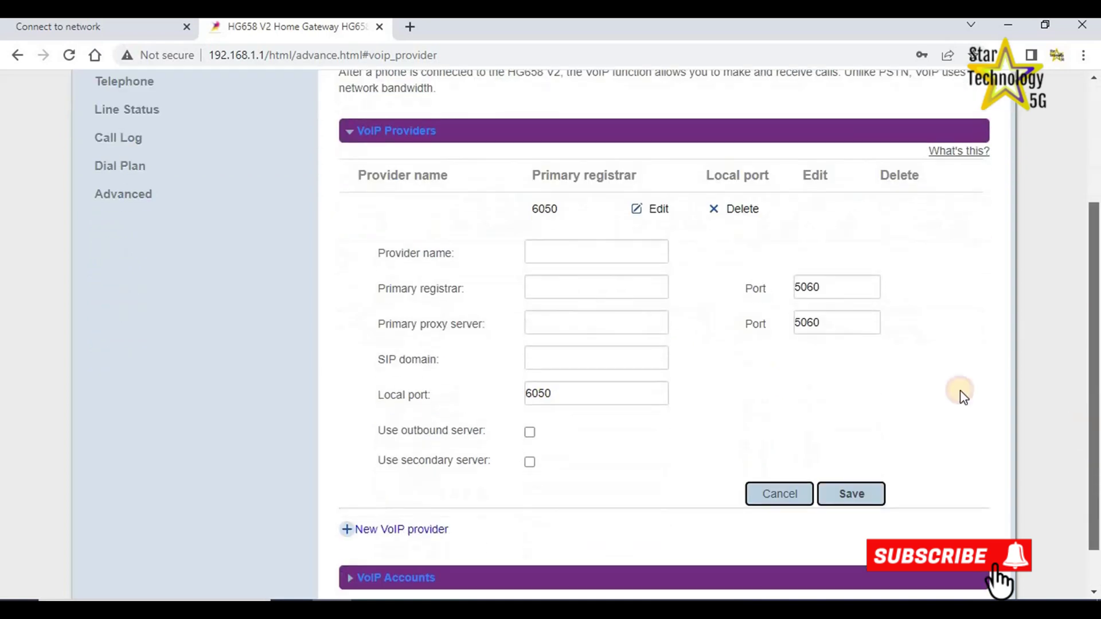
pyautogui.scroll(-1, 1030, 523)
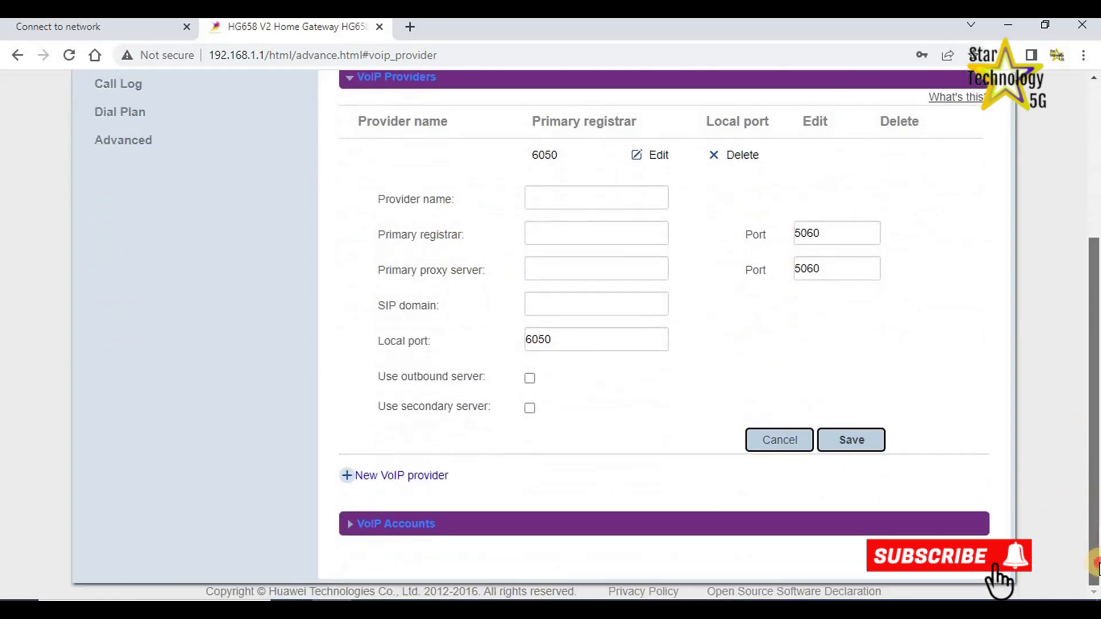
pyautogui.scroll(5, 1030, 523)
pyautogui.click(952, 150)
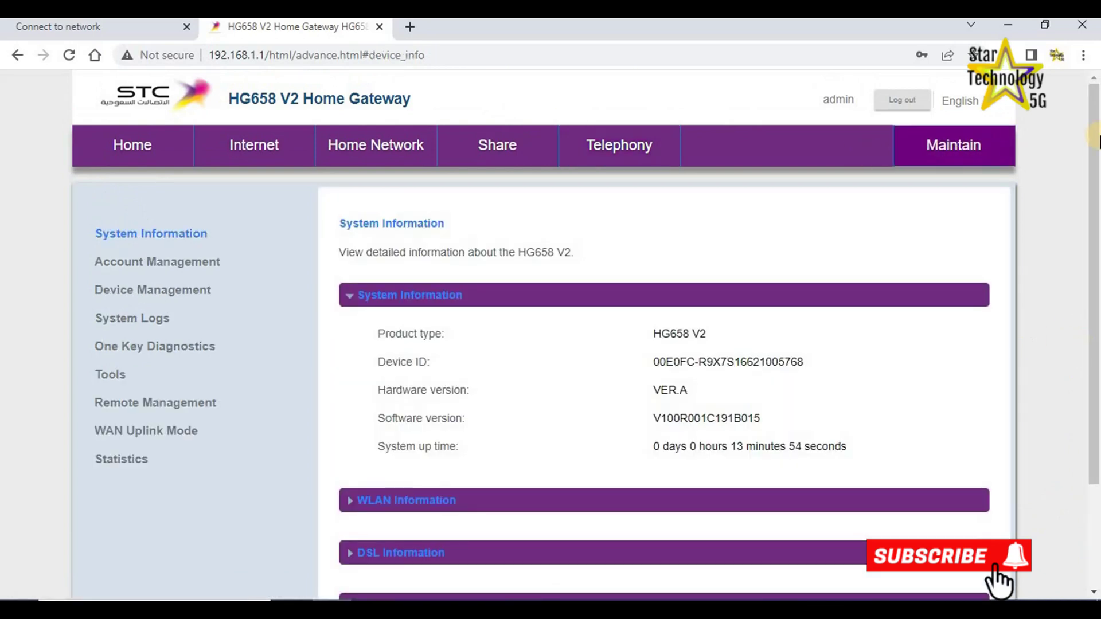
pyautogui.scroll(-1, 1098, 140)
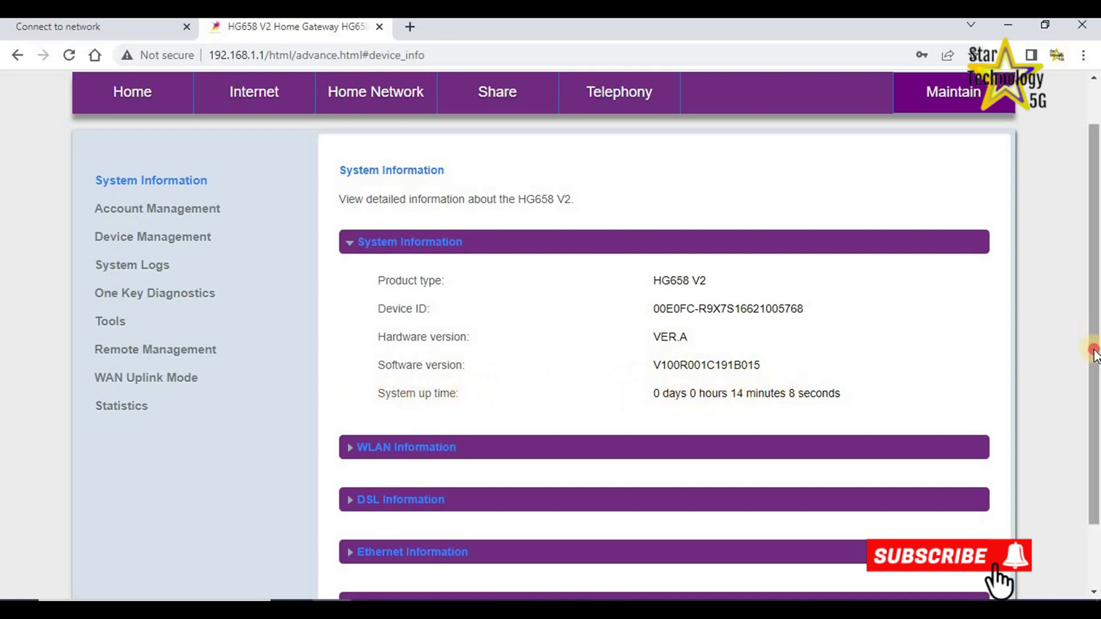
pyautogui.scroll(-2, 321, 430)
# Expand and collapse the WLAN Information and DSL Information status sections.
pyautogui.click(351, 370)
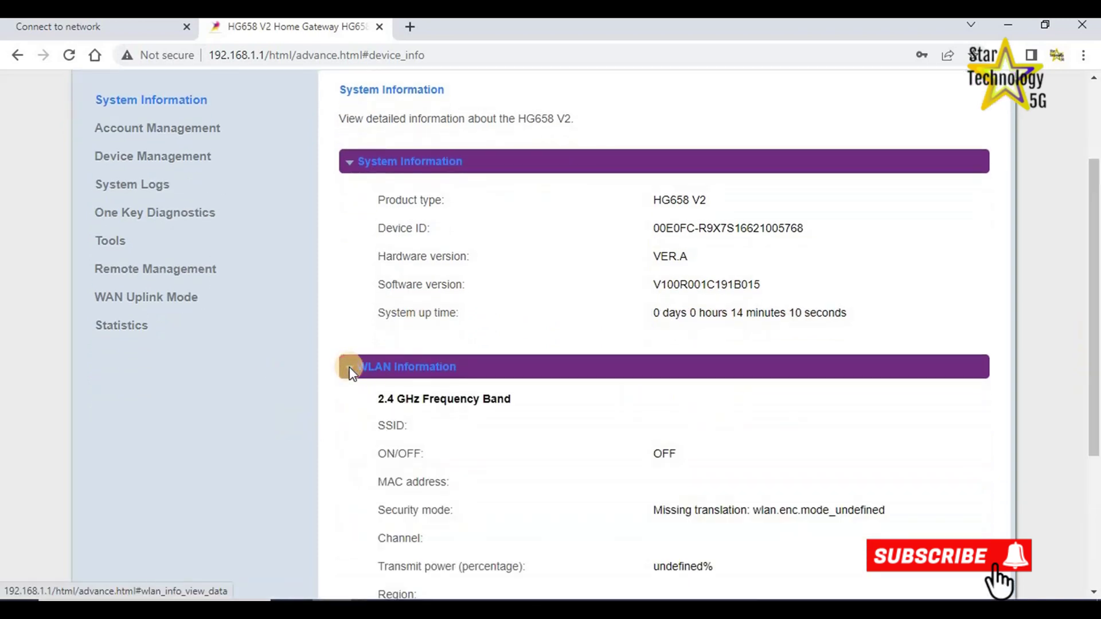
pyautogui.scroll(-2, 1094, 328)
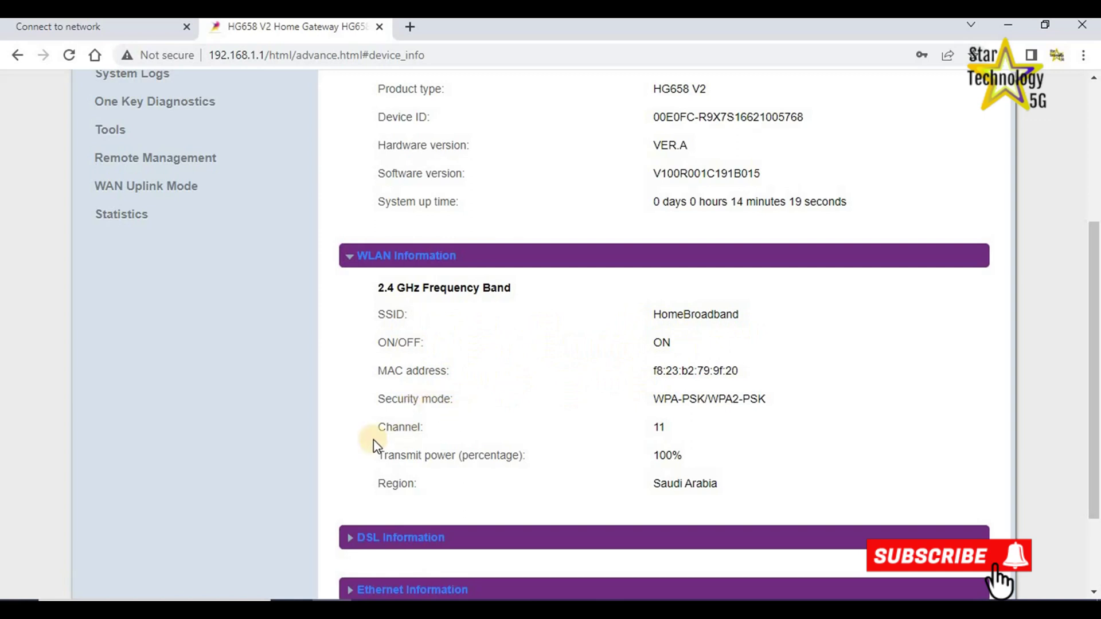
pyautogui.click(372, 259)
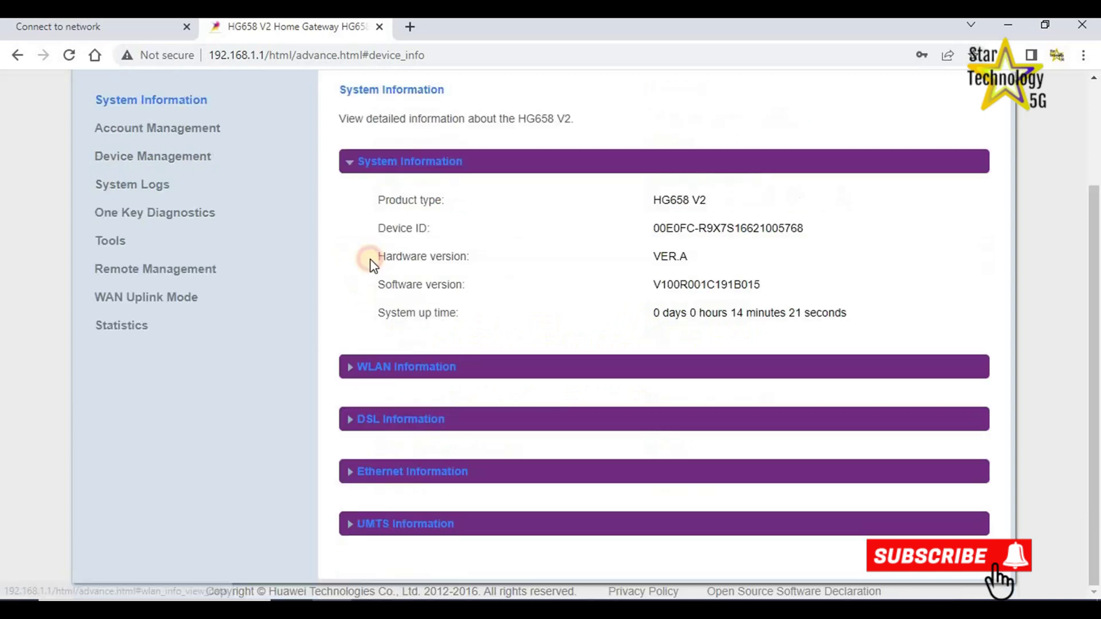
pyautogui.click(350, 421)
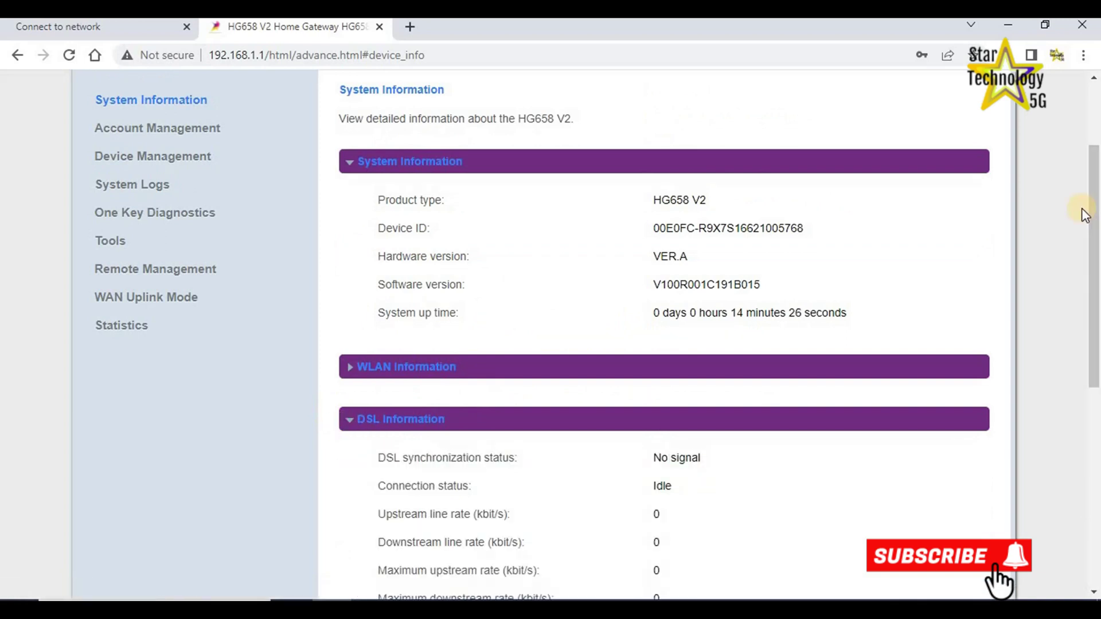
pyautogui.scroll(-5, 1089, 216)
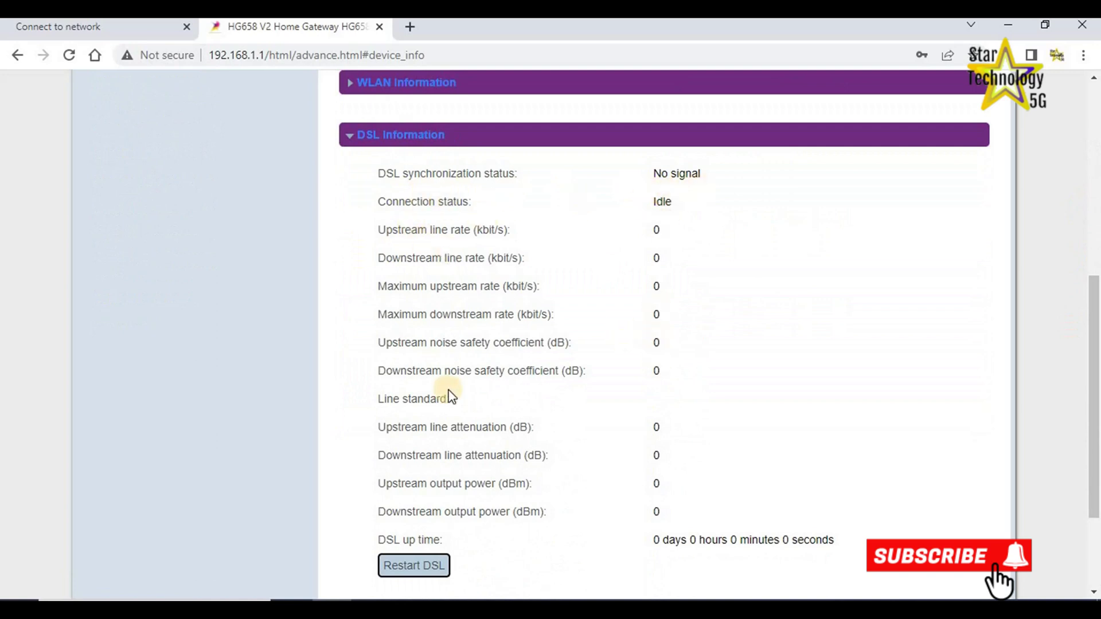
pyautogui.scroll(-2, 1092, 436)
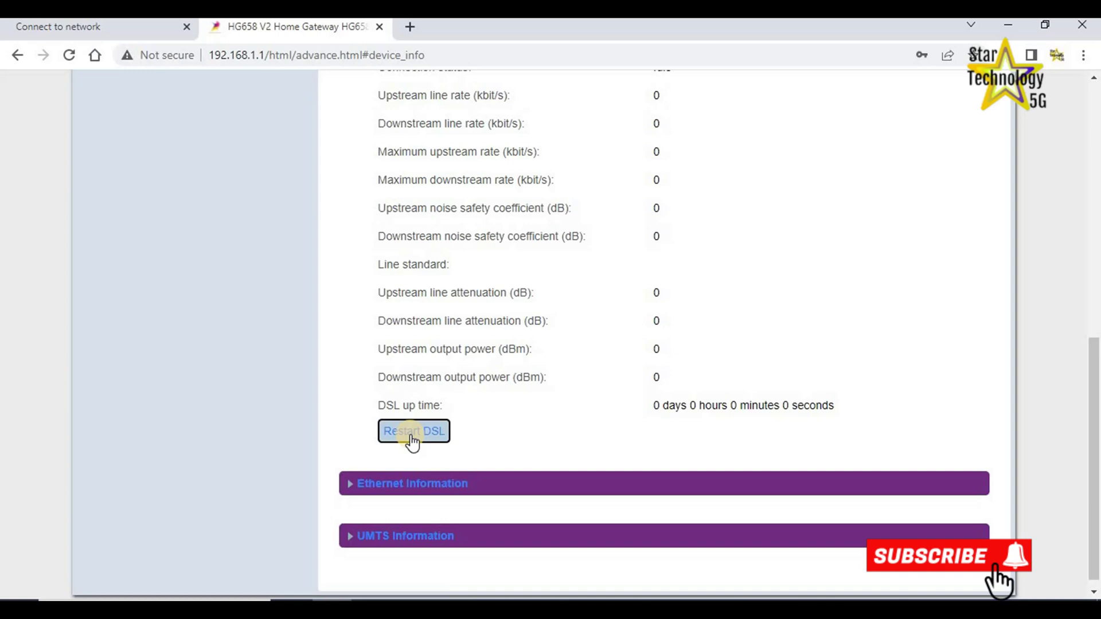
pyautogui.scroll(3, 399, 232)
pyautogui.click(352, 207)
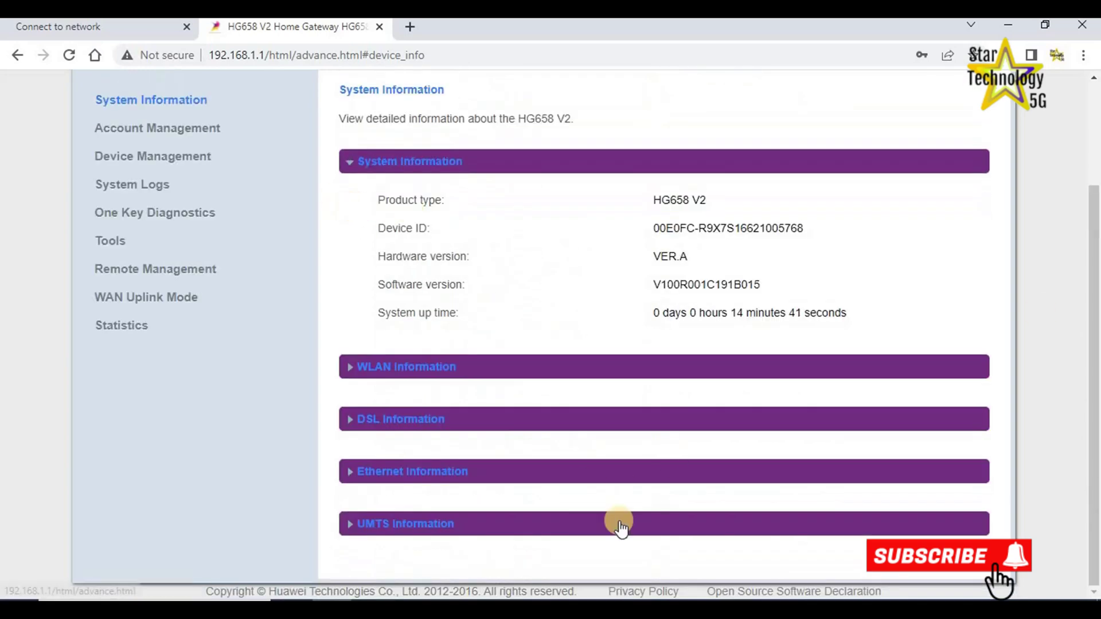
# Expand Ethernet Information, showing Not connected, and UMTS Information.
pyautogui.click(352, 476)
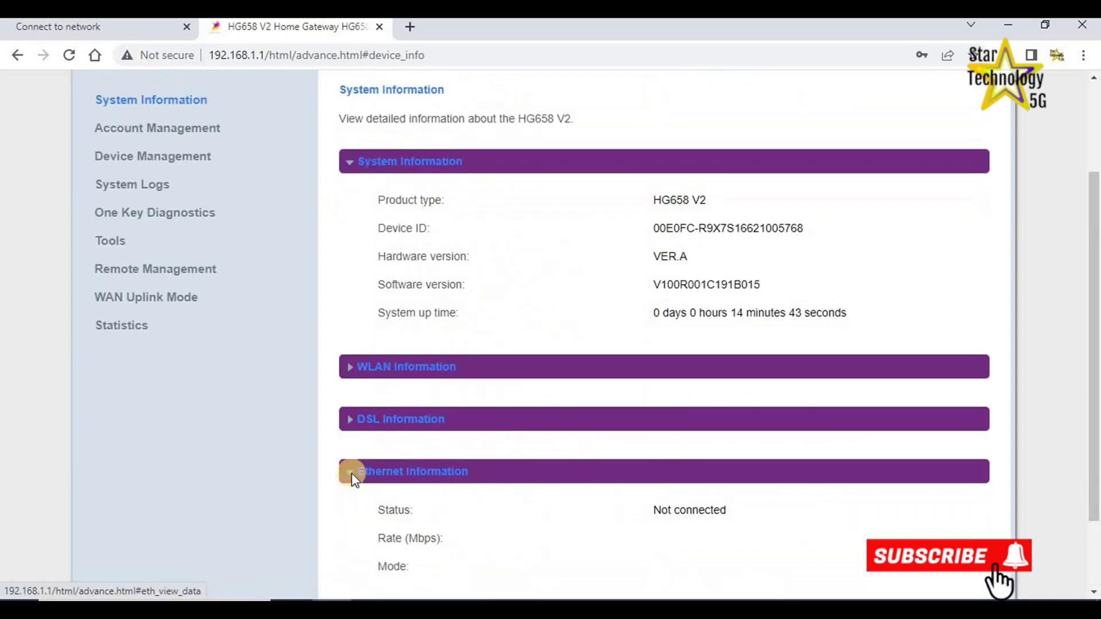
pyautogui.scroll(-2, 1061, 343)
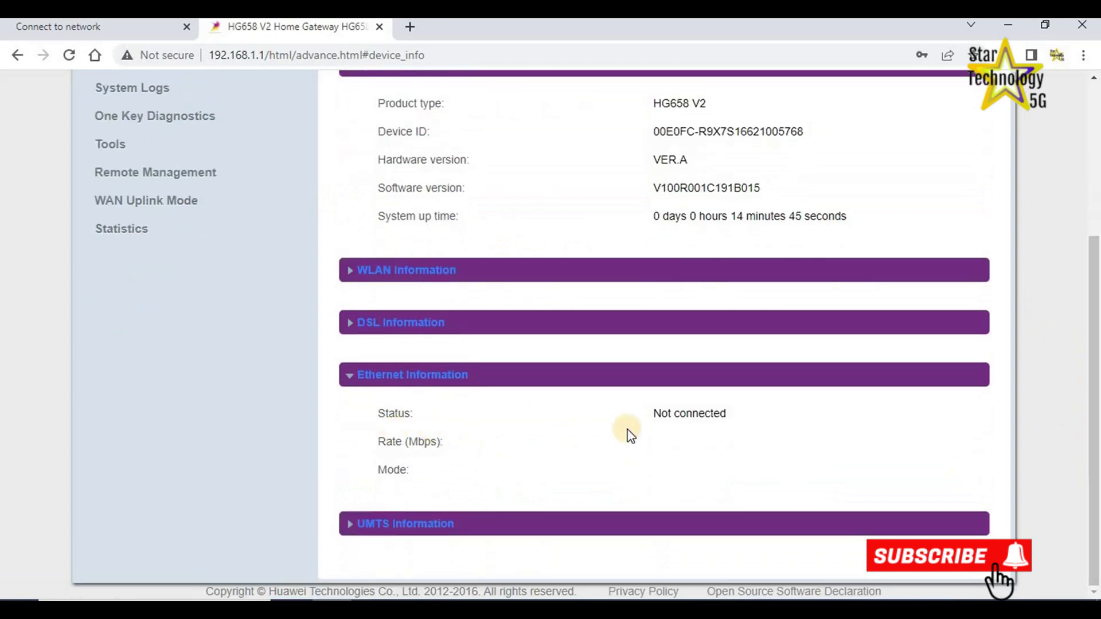
pyautogui.click(349, 523)
pyautogui.scroll(-1, 748, 505)
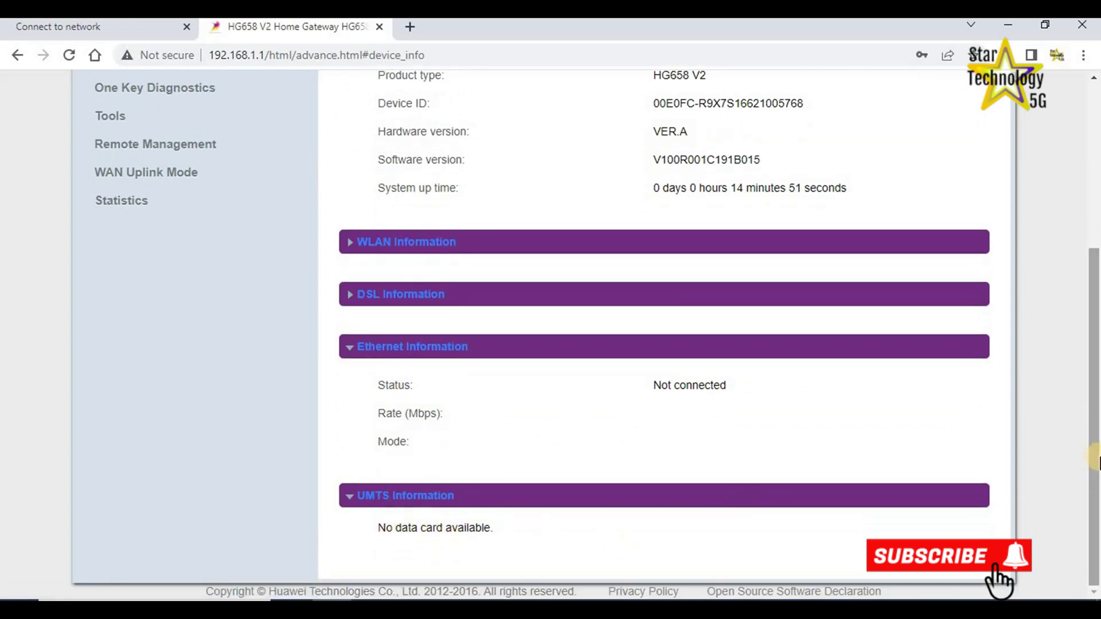
pyautogui.scroll(4, 418, 528)
# Look over Device Management's Factory Restore and Firmware Update sections, then bring up System Logs.
pyautogui.click(172, 250)
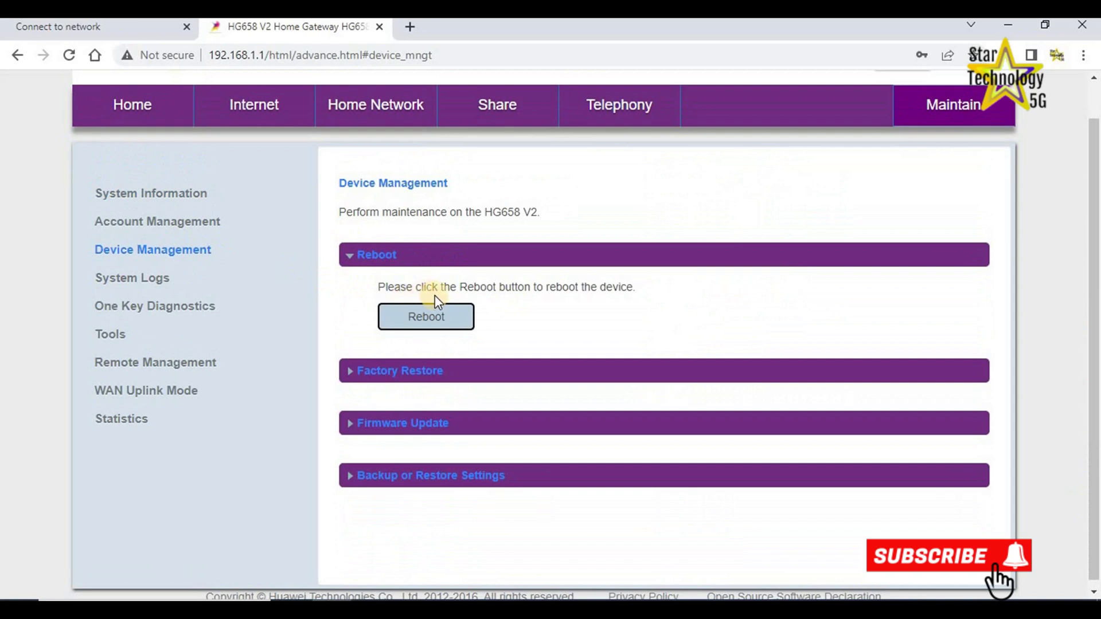
pyautogui.click(350, 371)
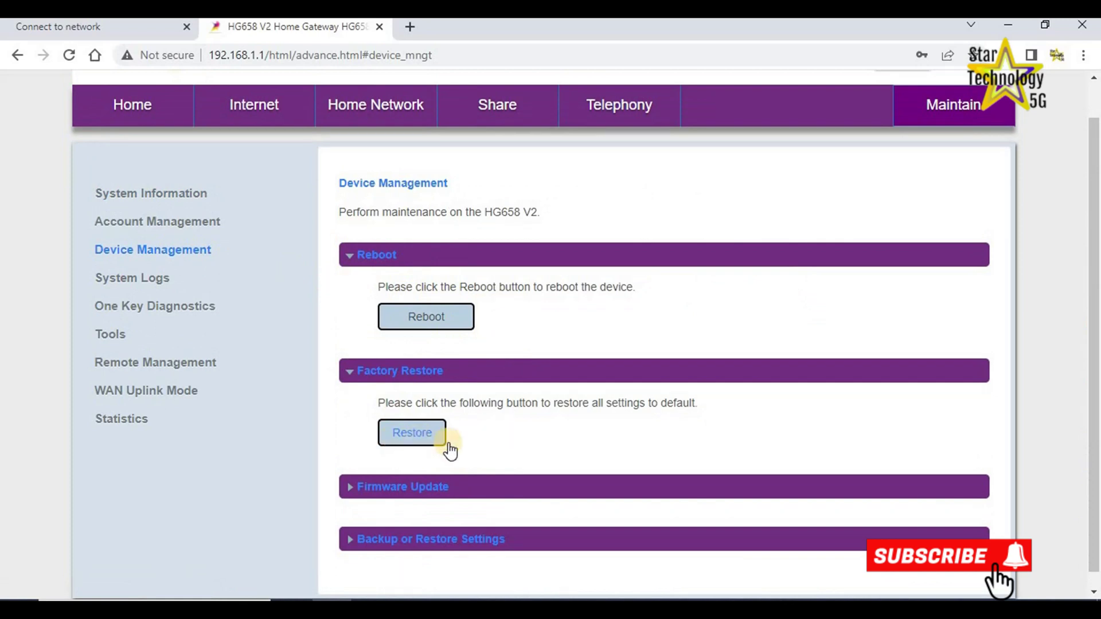
pyautogui.click(348, 488)
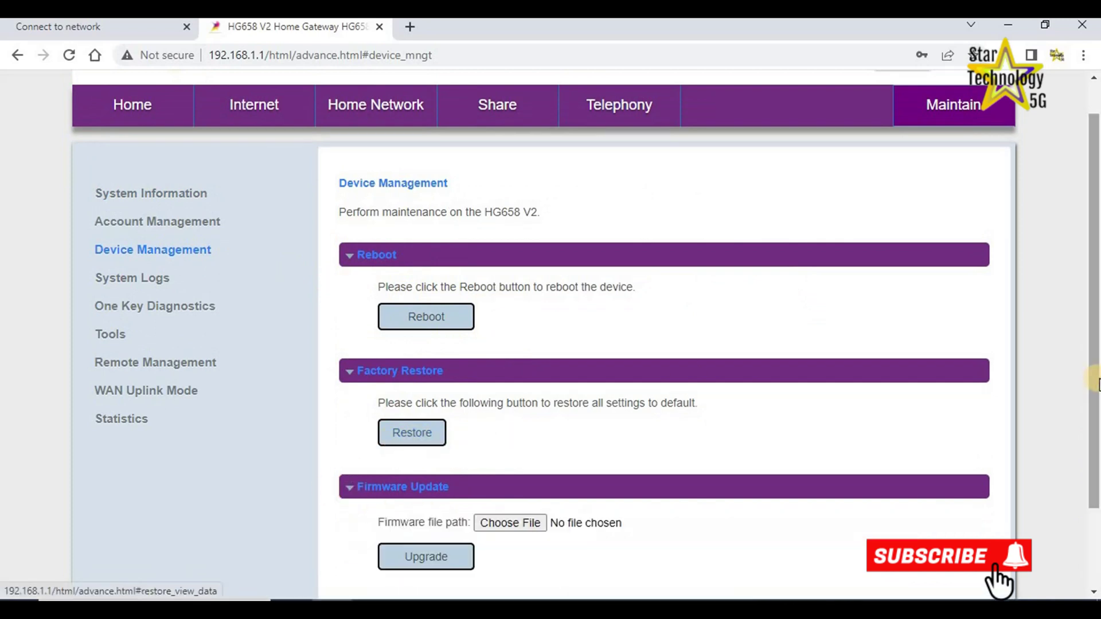
pyautogui.scroll(-2, 692, 500)
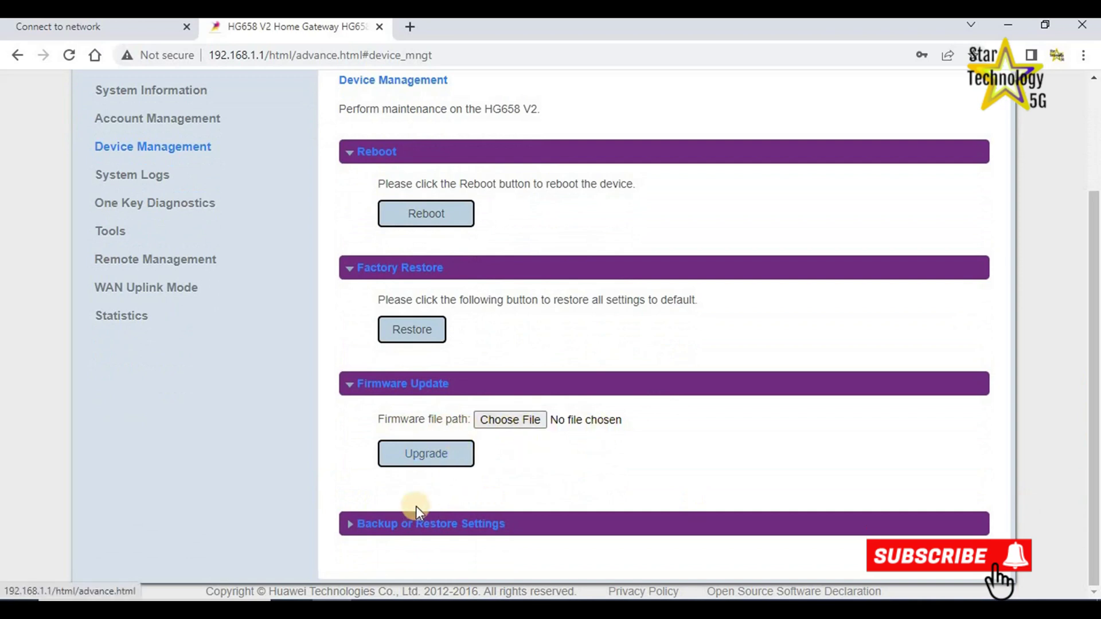
pyautogui.click(113, 184)
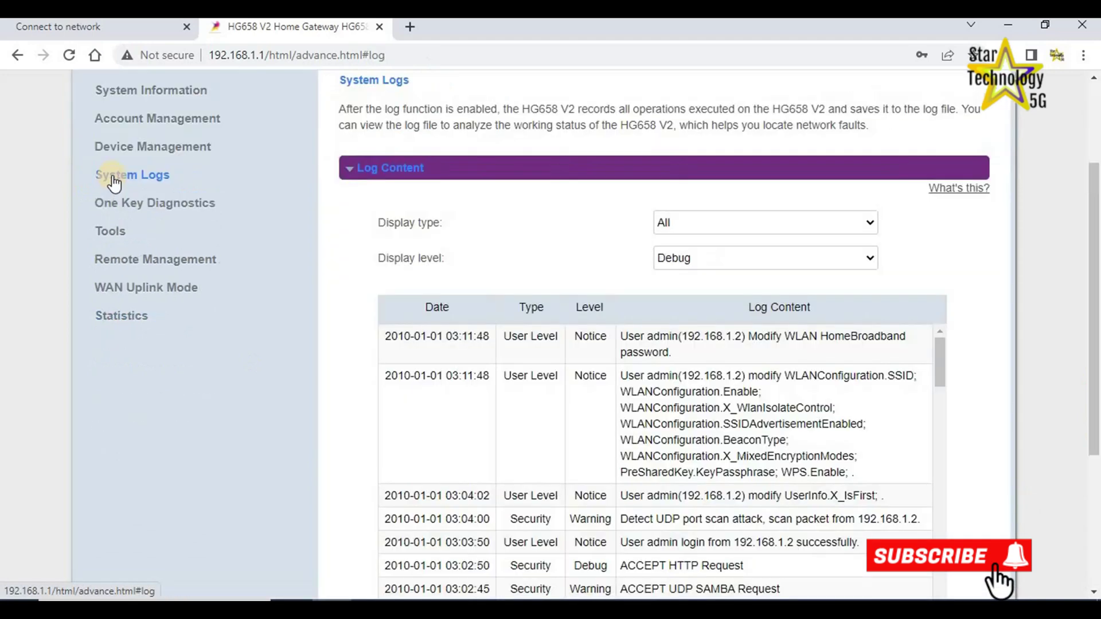
# Open Remote Management and enable periodic inform, leaving the 3600-second interval.
pyautogui.scroll(3, 320, 234)
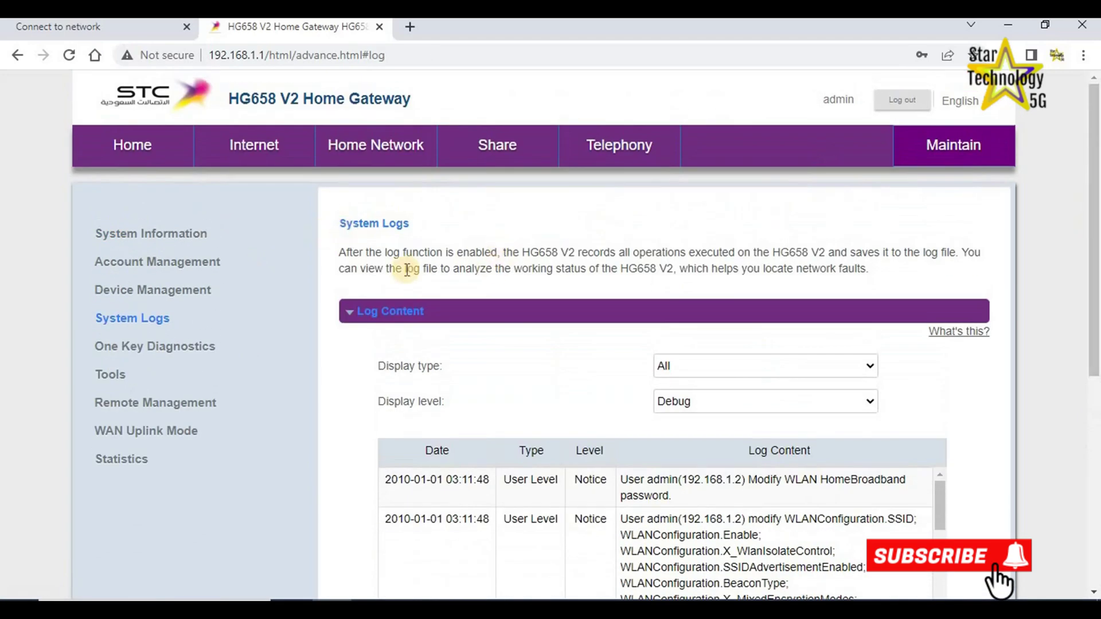
pyautogui.moveTo(1095, 307); pyautogui.dragTo(1094, 382)
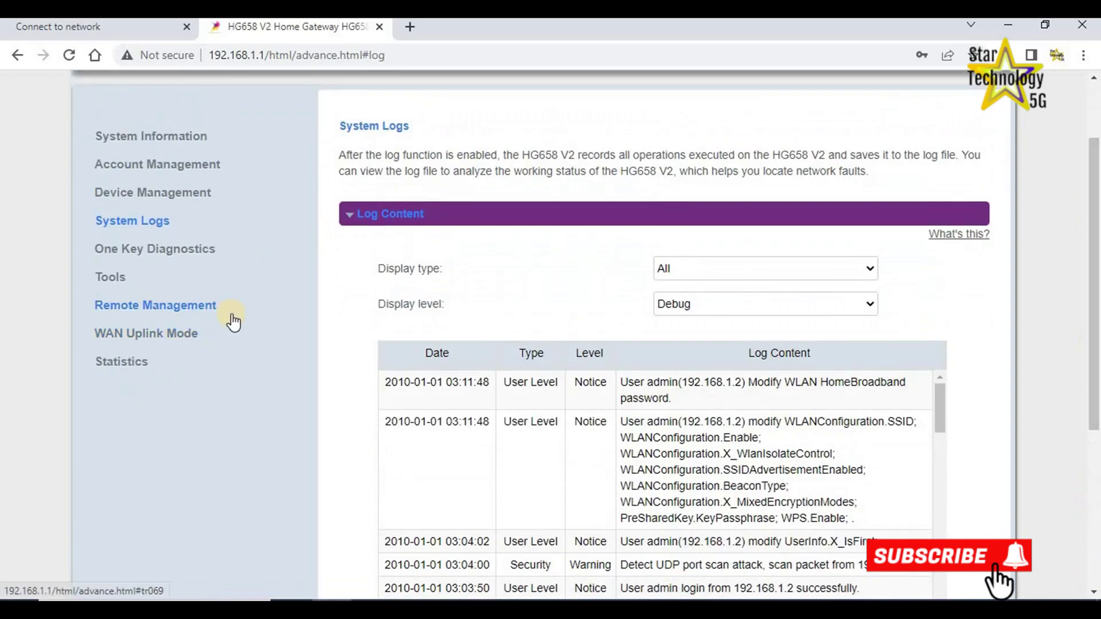
pyautogui.click(190, 305)
pyautogui.scroll(2, 380, 192)
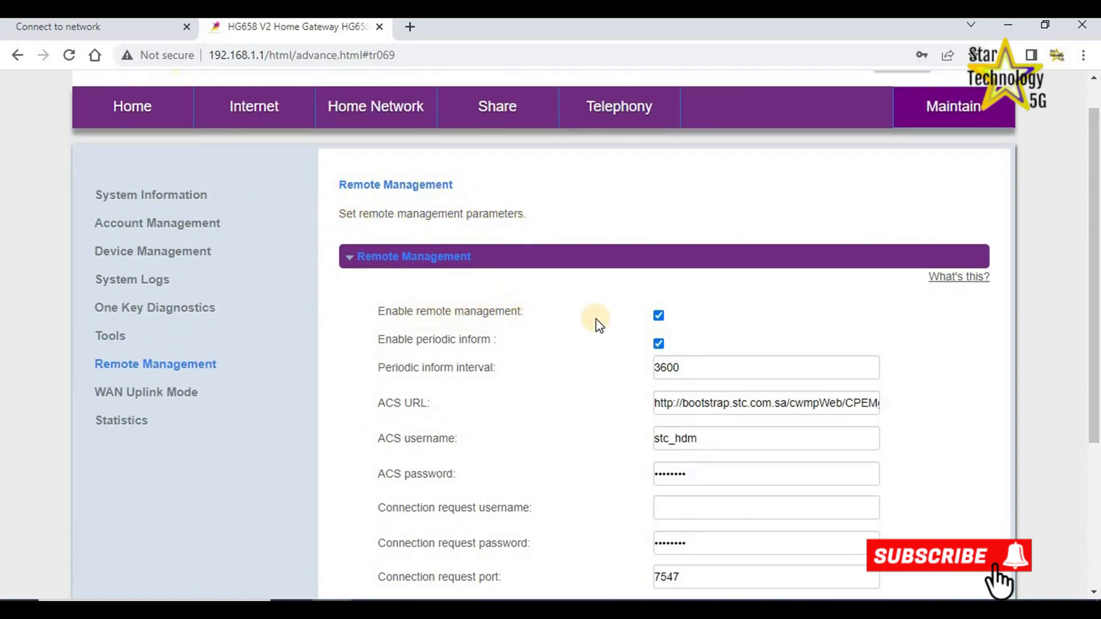
pyautogui.click(658, 345)
pyautogui.scroll(-3, 1094, 359)
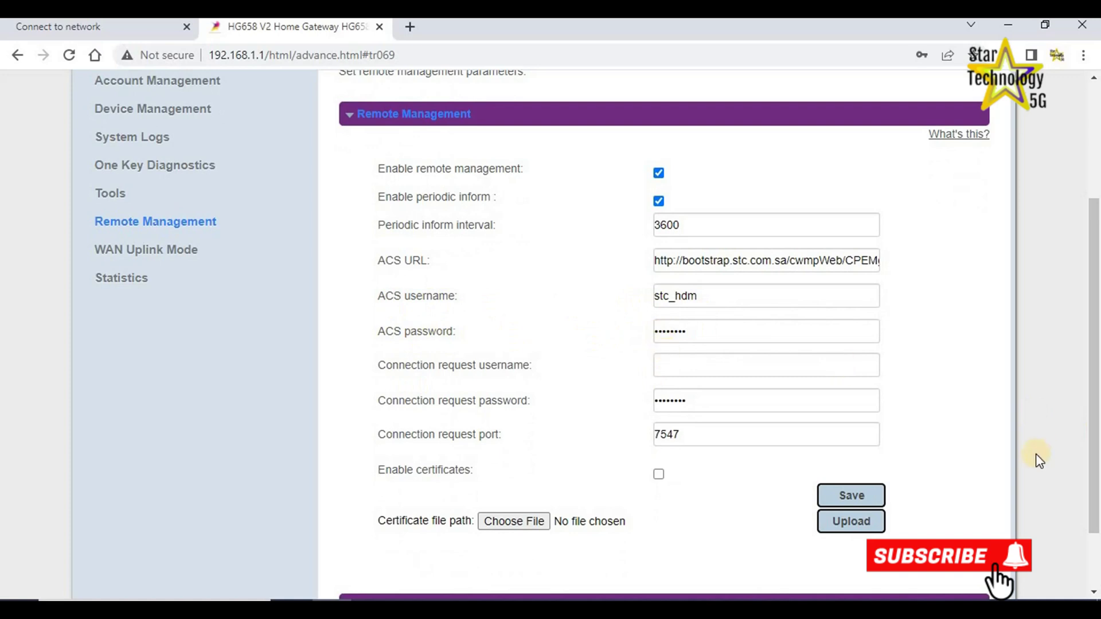
pyautogui.scroll(-2, 1094, 367)
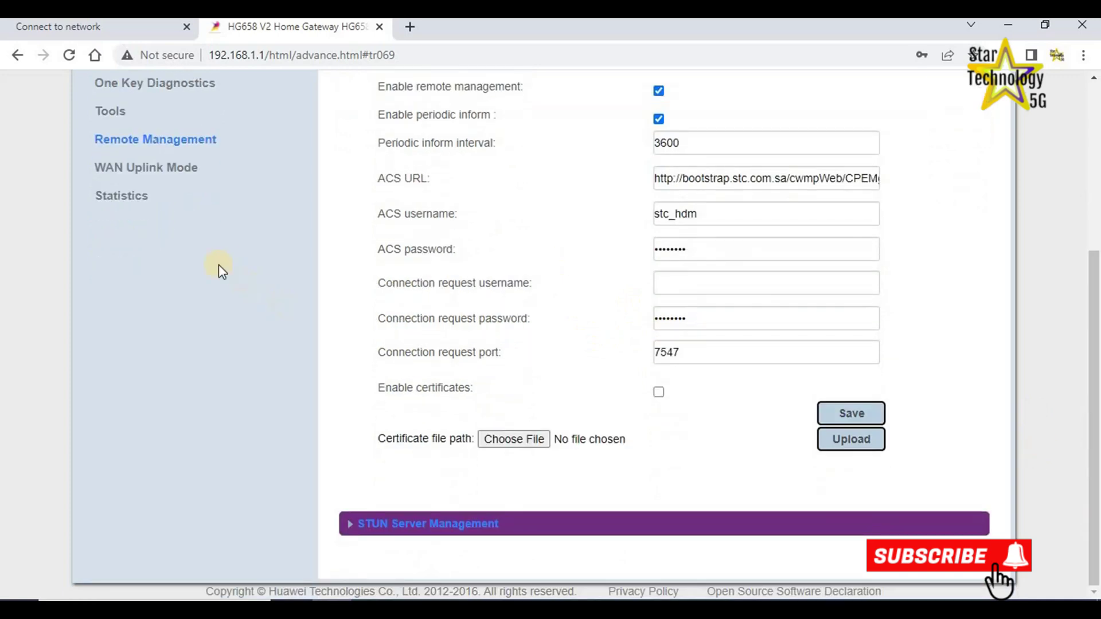
# Switch WAN Uplink Internet Mode from DSL Mode to ETH Mode, save, and accept the factory-restore warning.
pyautogui.click(110, 172)
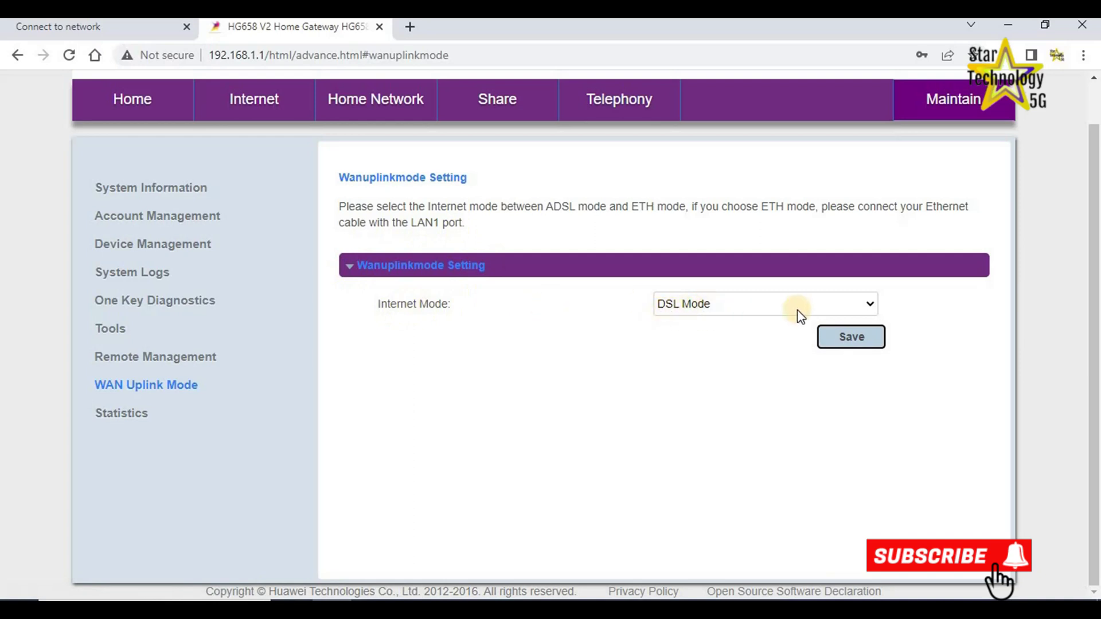
pyautogui.click(872, 304)
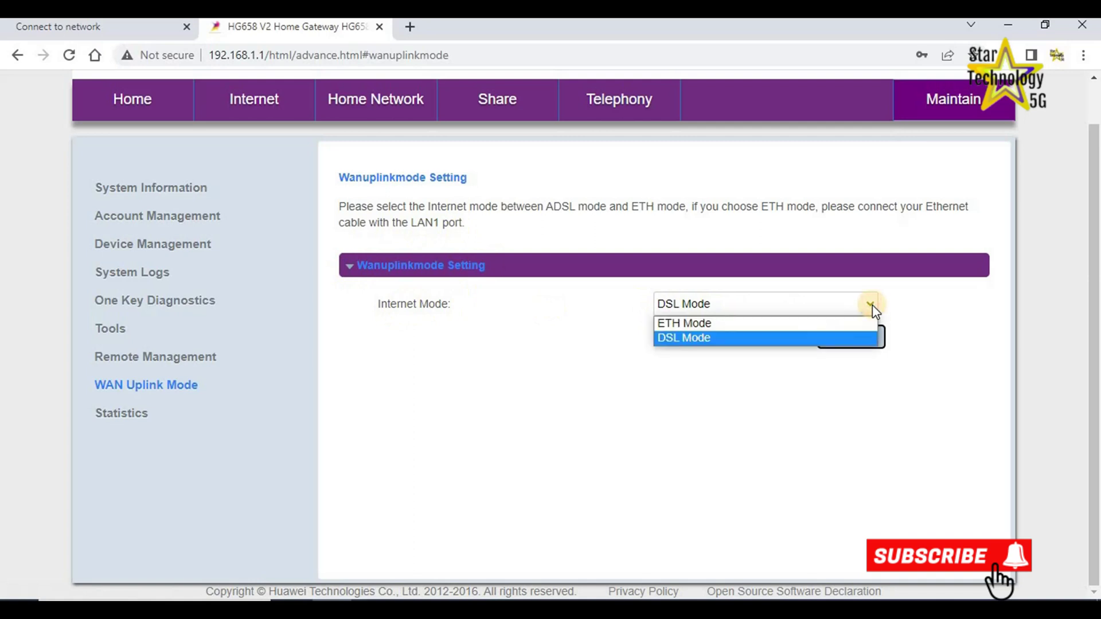
pyautogui.click(692, 324)
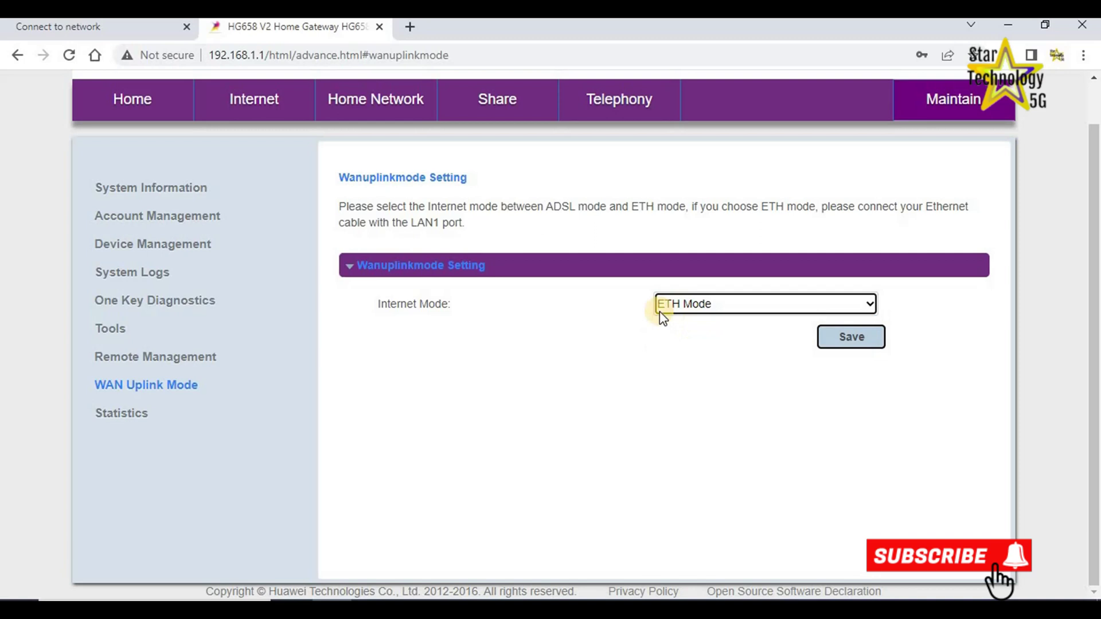
pyautogui.click(851, 346)
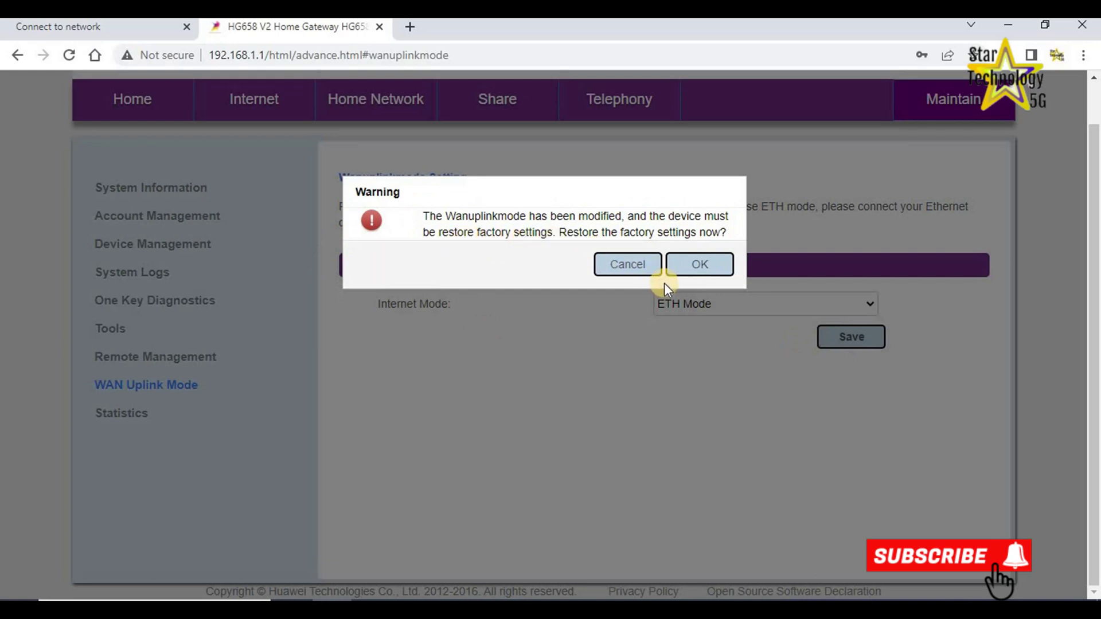
pyautogui.click(692, 265)
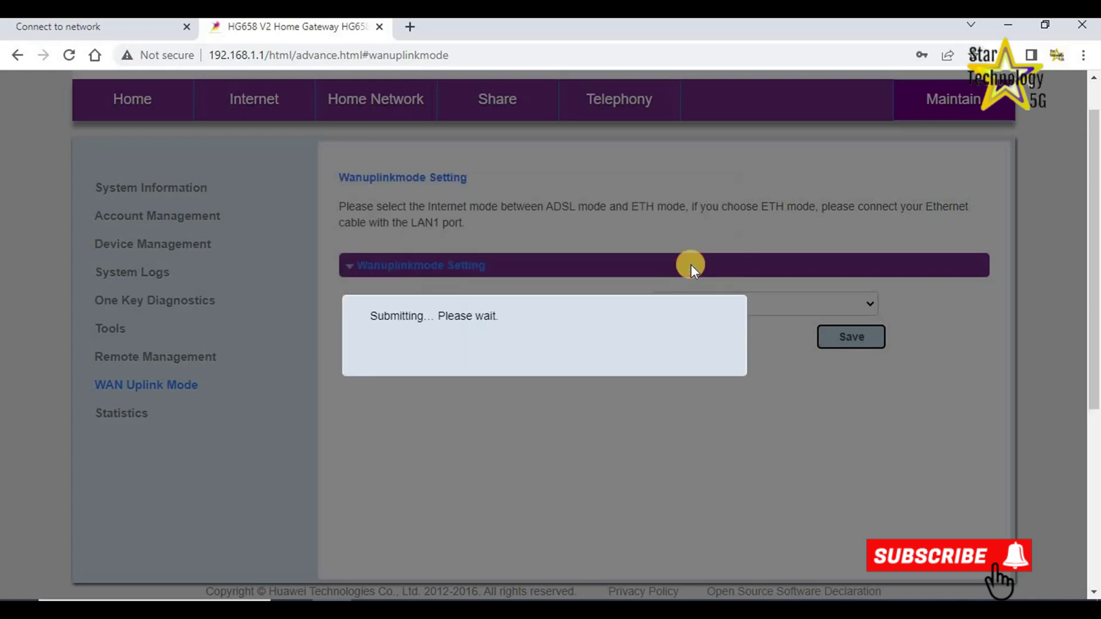
# Reload 192.168.1.1 and log back in as admin, dismissing the default-password notice.
pyautogui.click(69, 55)
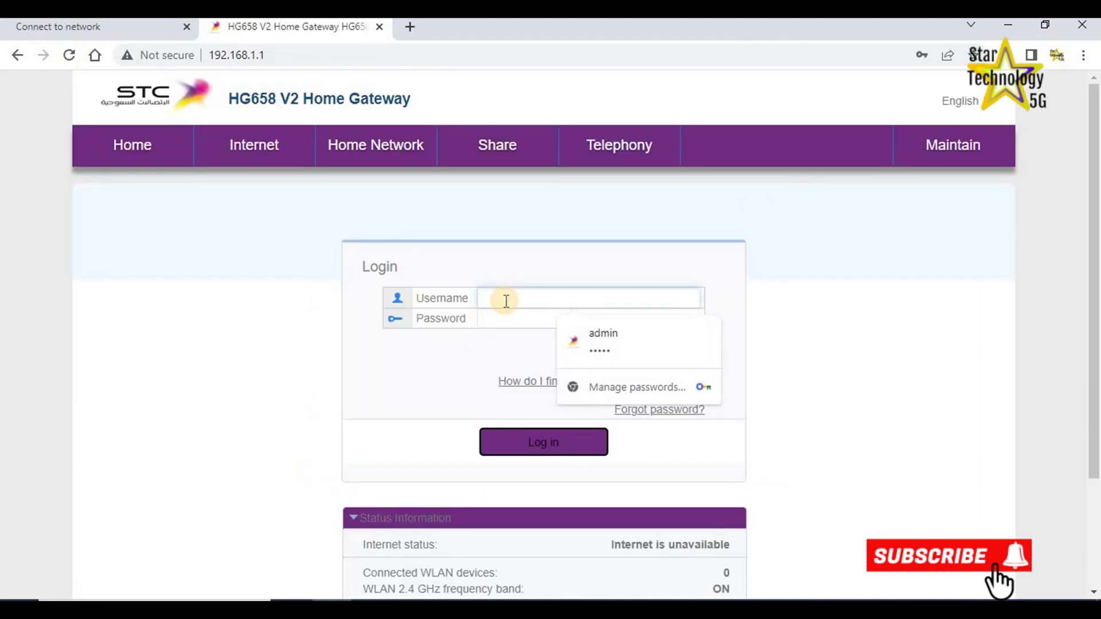
pyautogui.click(602, 336)
pyautogui.click(524, 443)
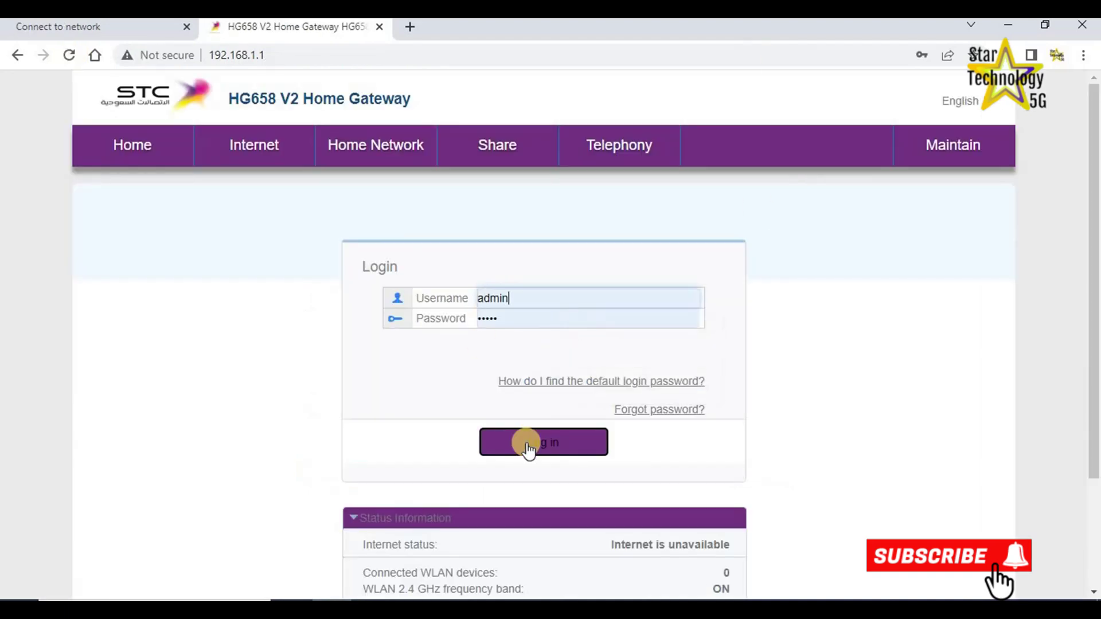
pyautogui.click(651, 324)
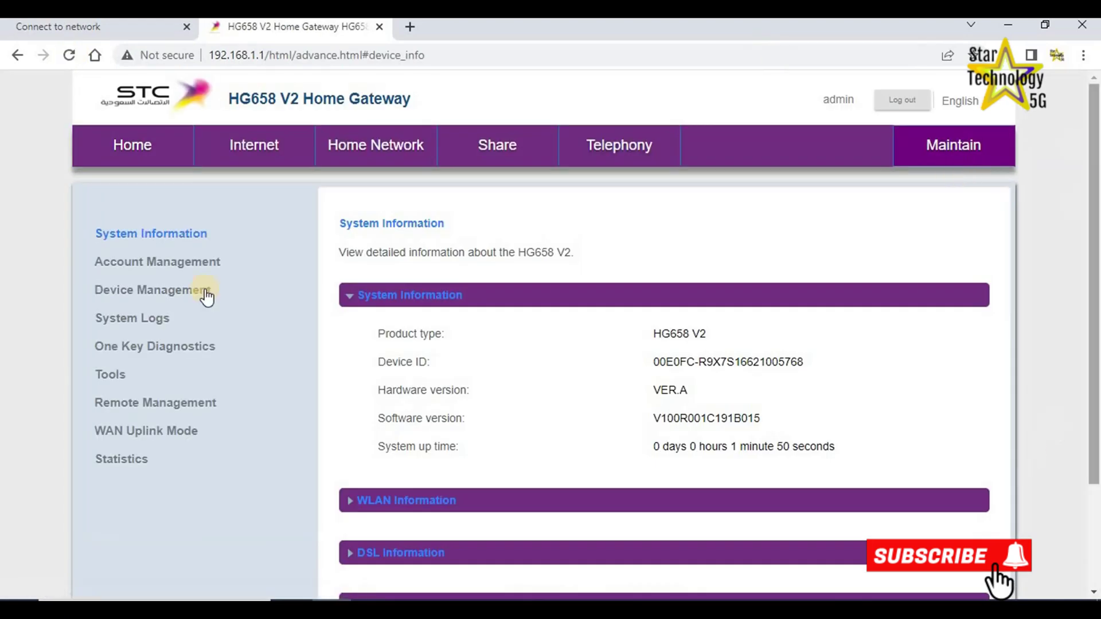
# Confirm Maintain > WAN Uplink Mode still shows ETH Mode, then go to Internet settings.
pyautogui.click(146, 431)
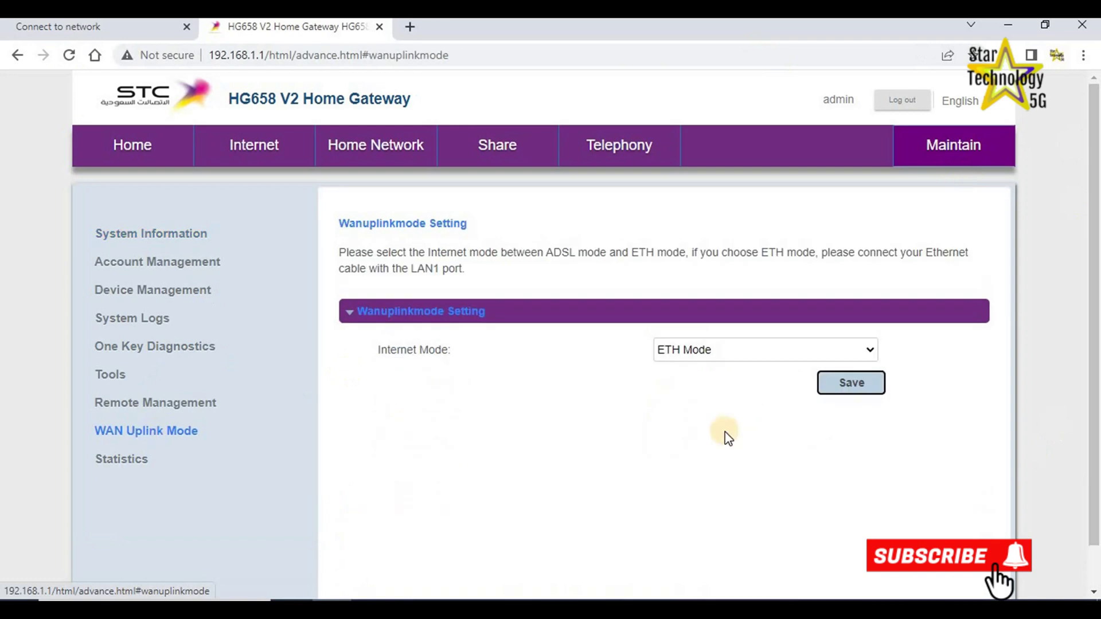
pyautogui.click(766, 349)
pyautogui.click(599, 466)
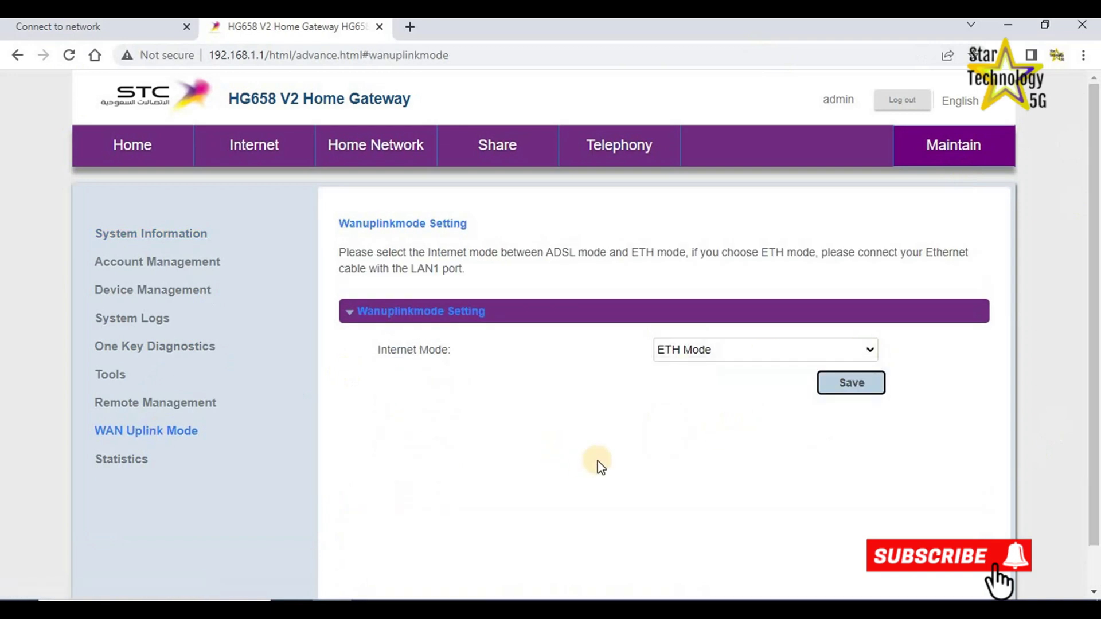
pyautogui.click(376, 144)
pyautogui.click(253, 143)
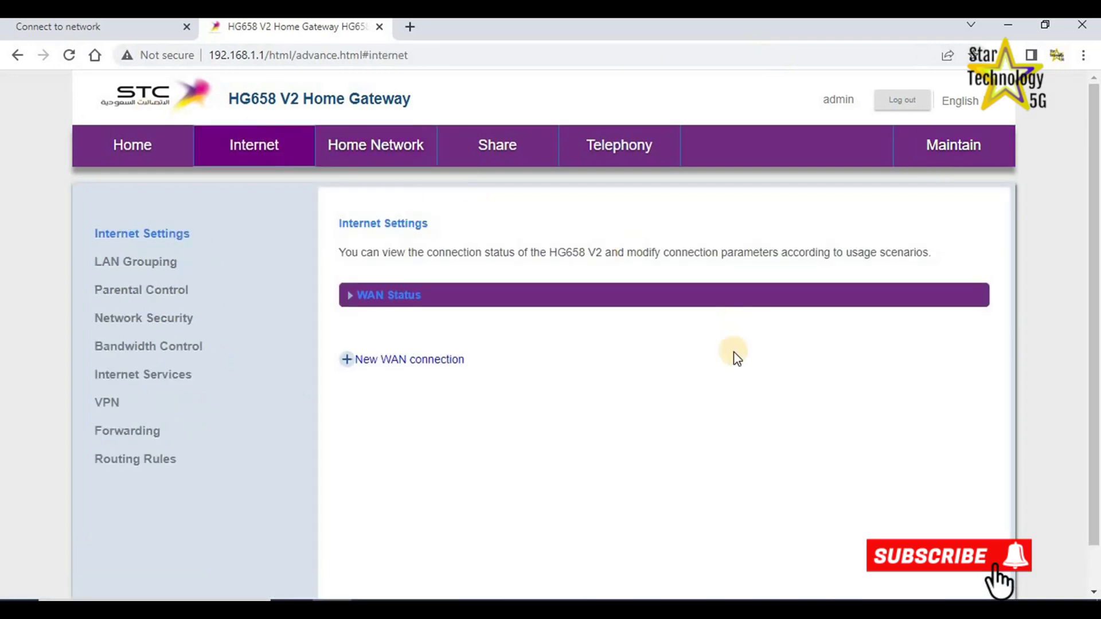
# Delete the INTERNET_TR069_R_VID_10 WAN connection and confirm the removal.
pyautogui.scroll(-4, 988, 459)
pyautogui.scroll(4, 988, 459)
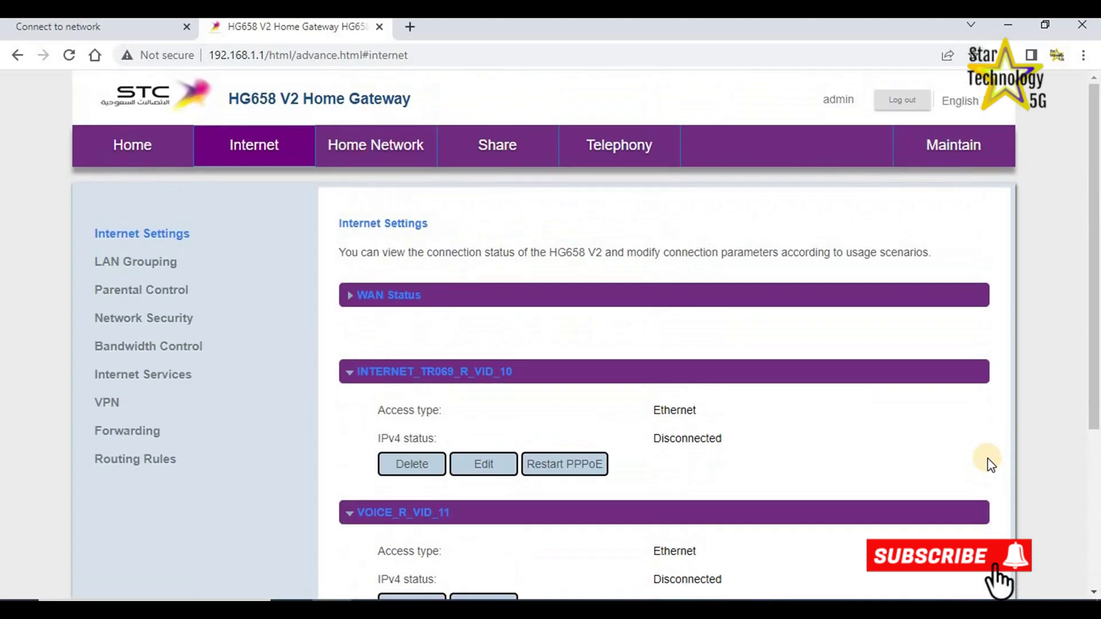
pyautogui.scroll(-3, 988, 458)
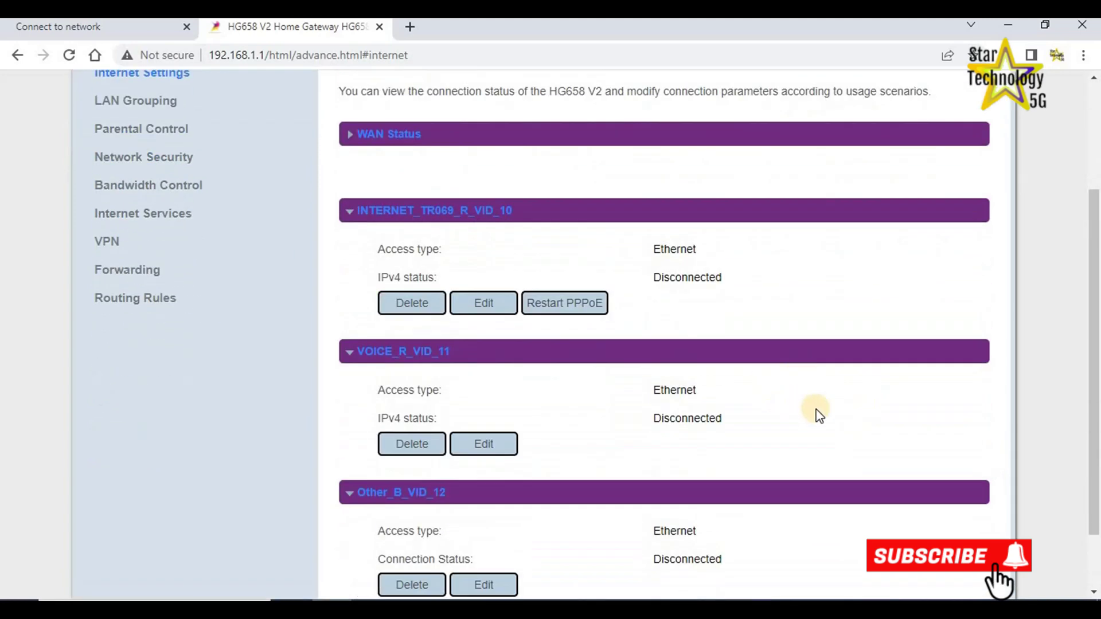
pyautogui.click(350, 134)
pyautogui.click(350, 133)
pyautogui.click(412, 304)
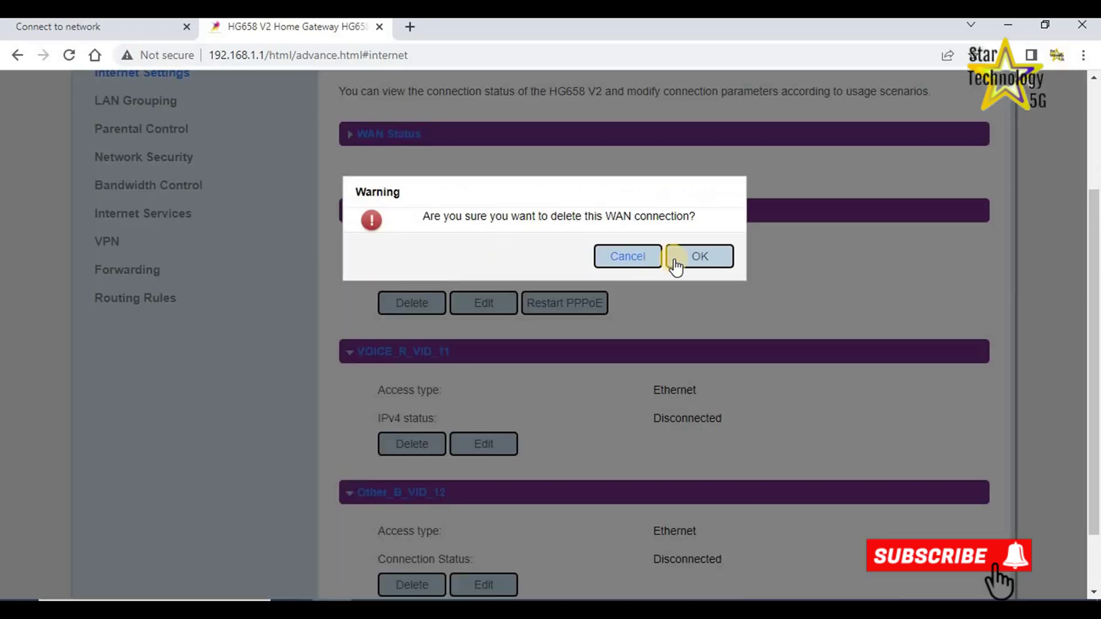
pyautogui.click(693, 263)
pyautogui.click(691, 259)
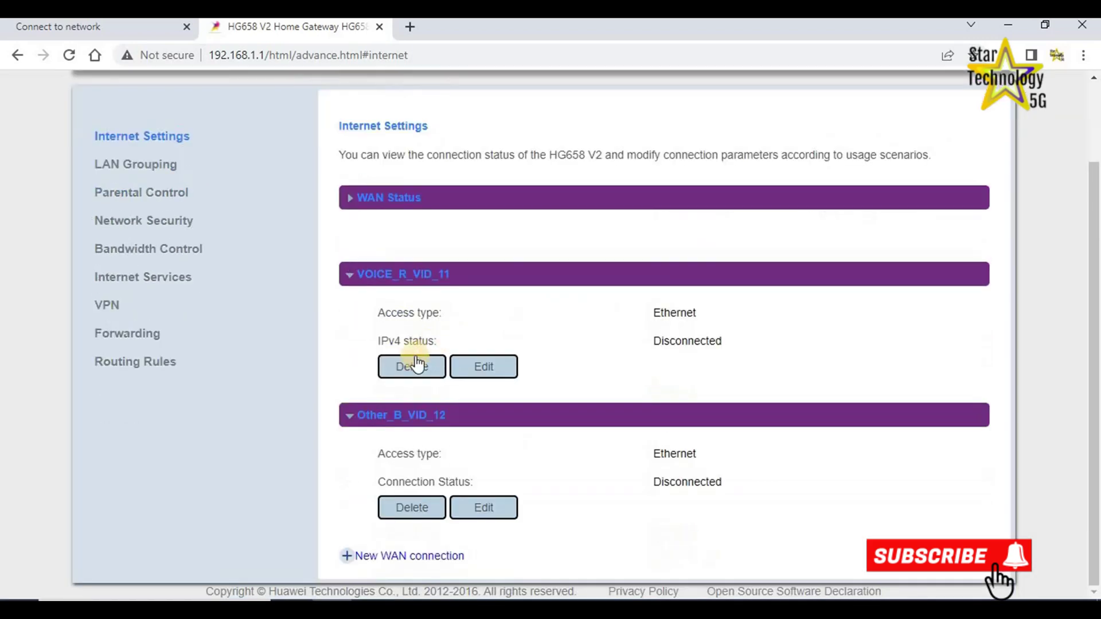
# Delete the VOICE_R_VID_11 and Other_B_VID_12 connections, confirming each with OK.
pyautogui.click(405, 370)
pyautogui.click(406, 369)
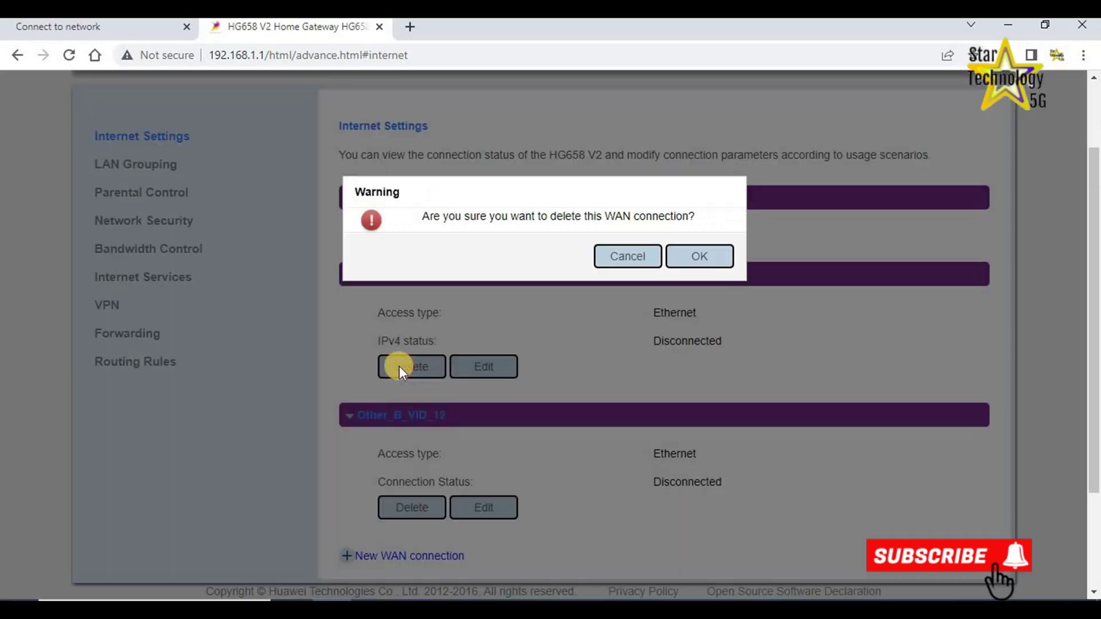
pyautogui.click(701, 258)
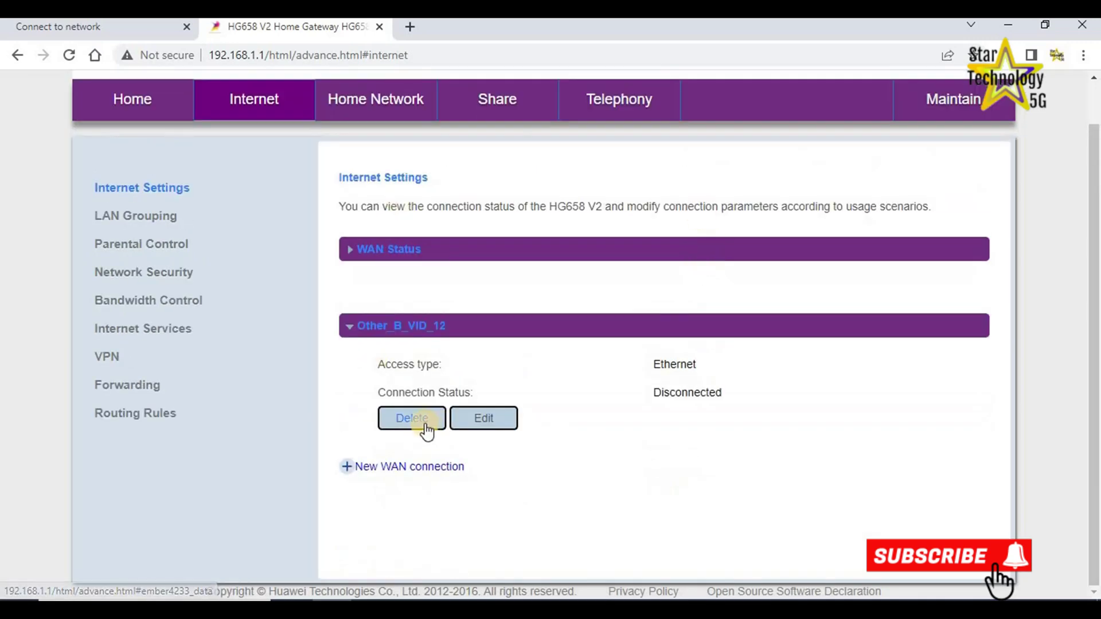
pyautogui.click(424, 424)
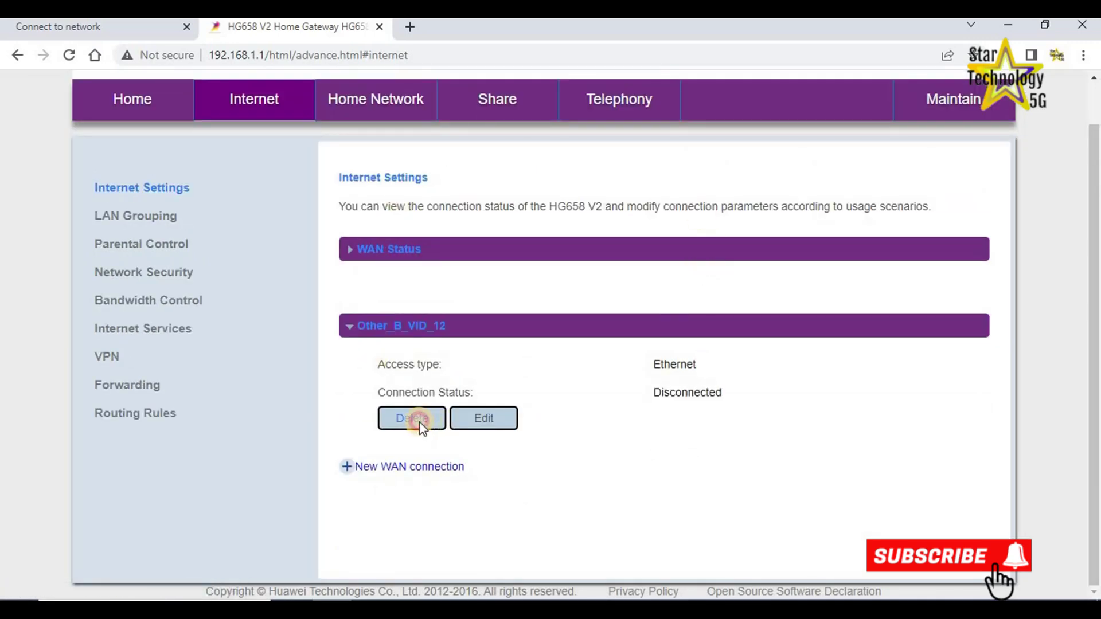
pyautogui.click(421, 425)
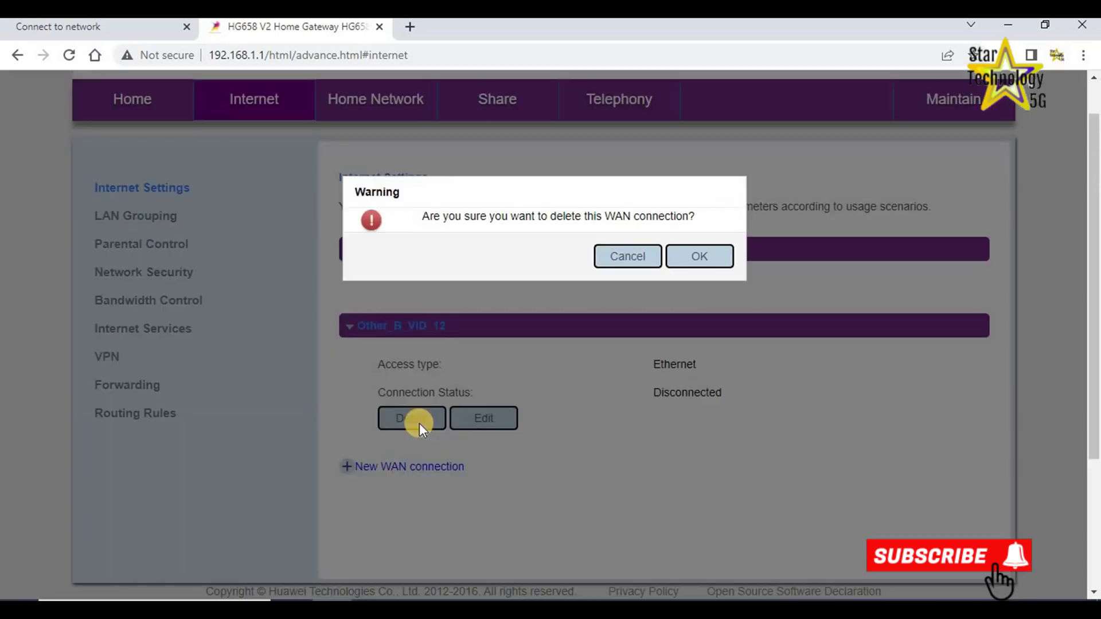
pyautogui.click(692, 259)
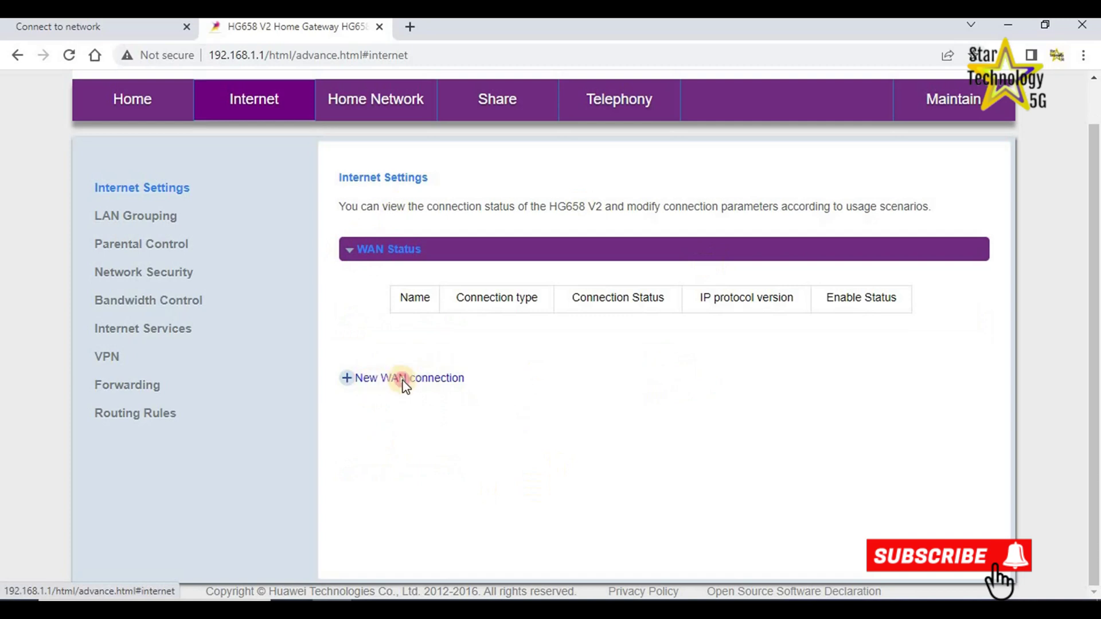
pyautogui.click(404, 380)
# Save a new INTERNET_R_ETH1 WAN connection with Ethernet uplink access and IP routing (IP) type.
pyautogui.scroll(-7, 541, 384)
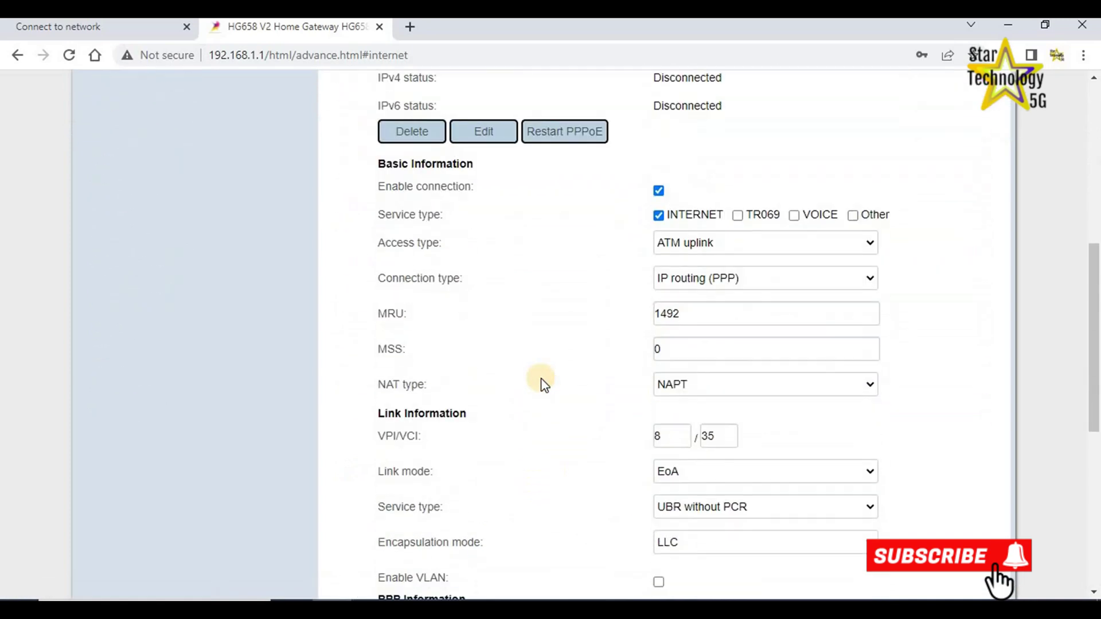
pyautogui.scroll(4, 540, 384)
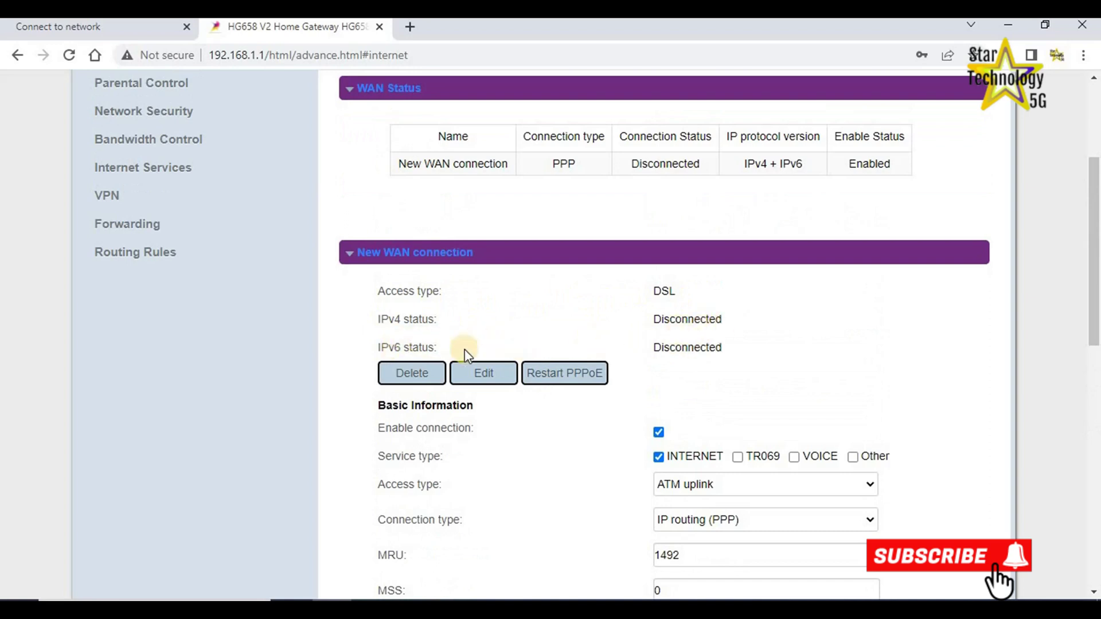
pyautogui.scroll(-3, 756, 393)
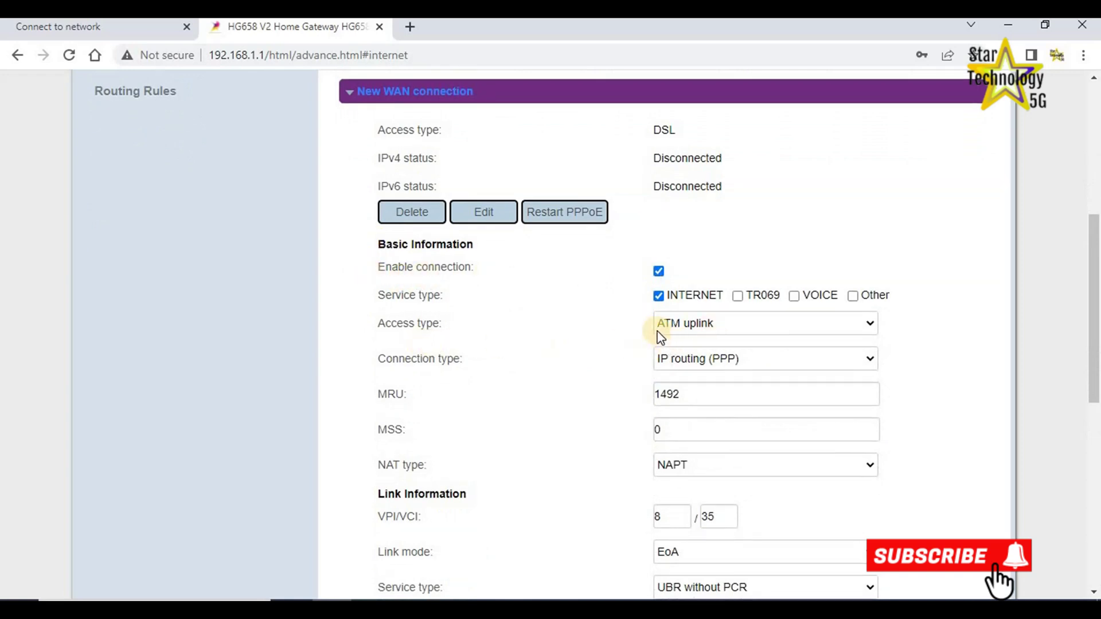
pyautogui.click(871, 325)
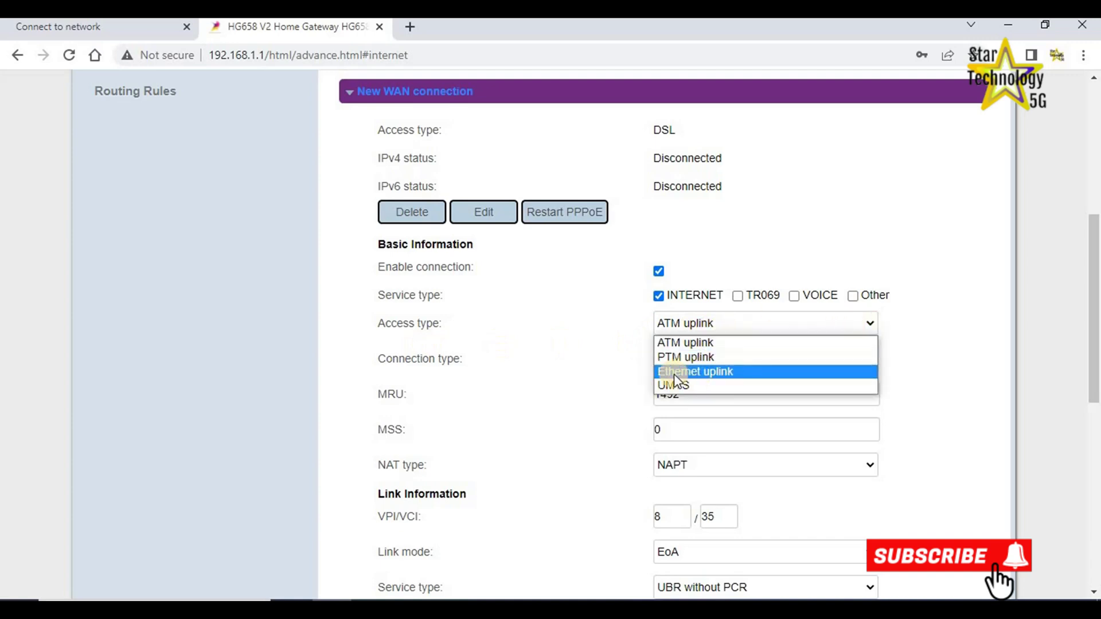
pyautogui.click(704, 373)
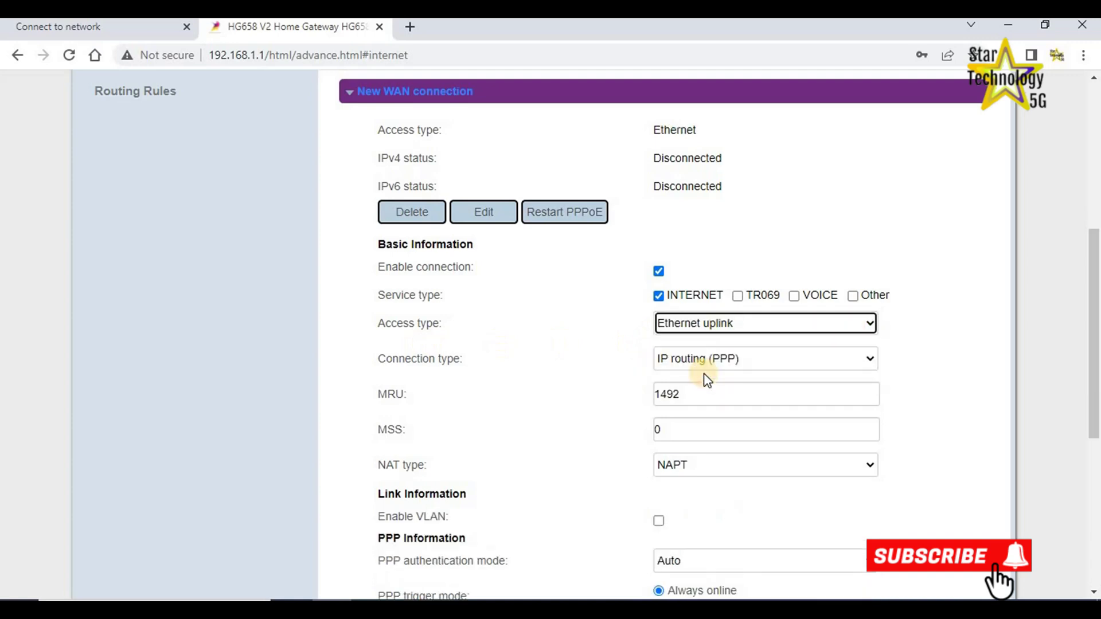
pyautogui.click(870, 358)
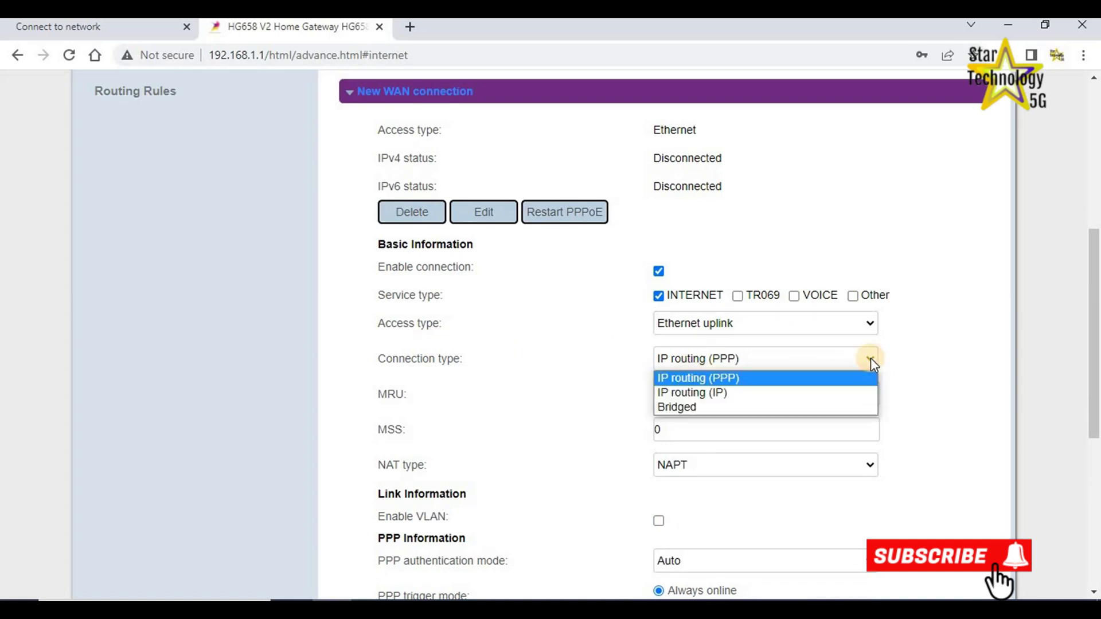
pyautogui.click(686, 394)
pyautogui.scroll(-3, 587, 442)
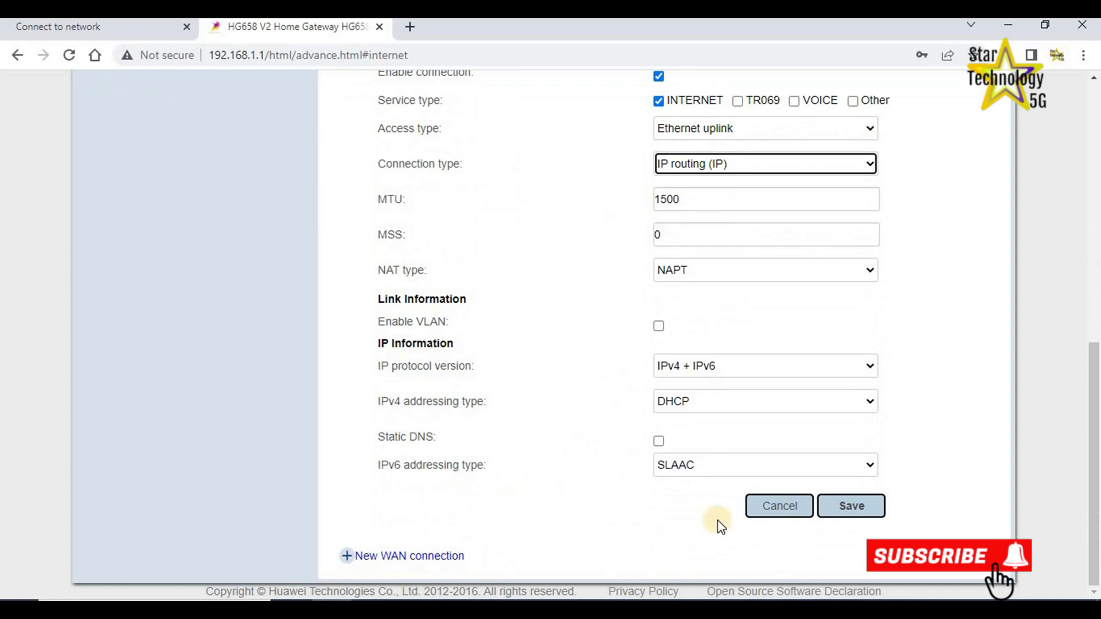
pyautogui.click(839, 514)
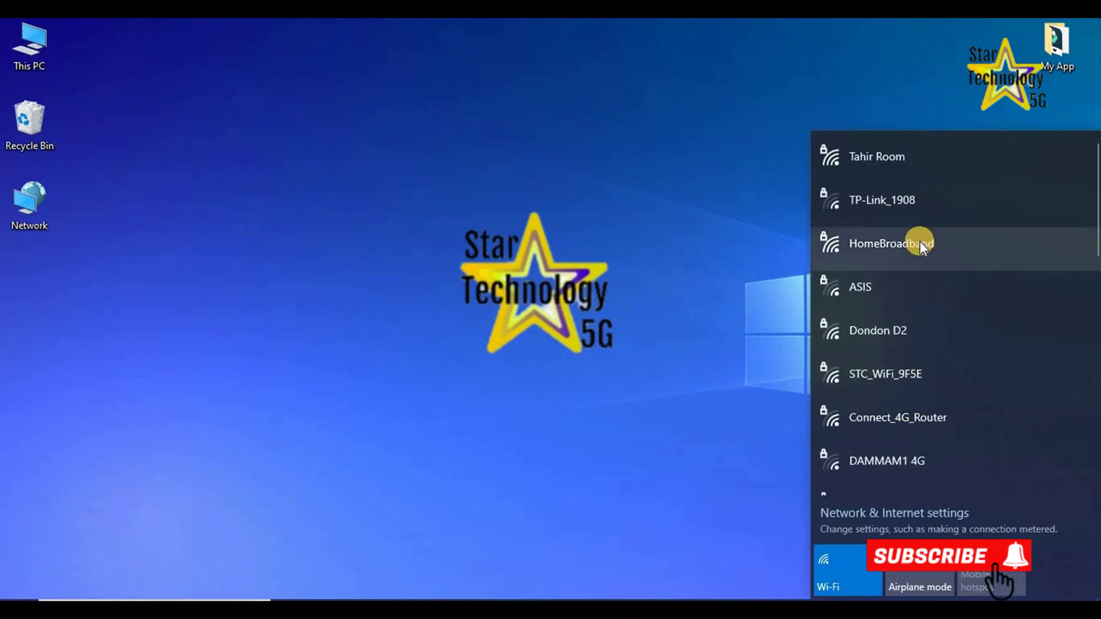
# Join the HomeBroadband Wi-Fi by entering its network security key, then dismiss the network list.
pyautogui.click(858, 247)
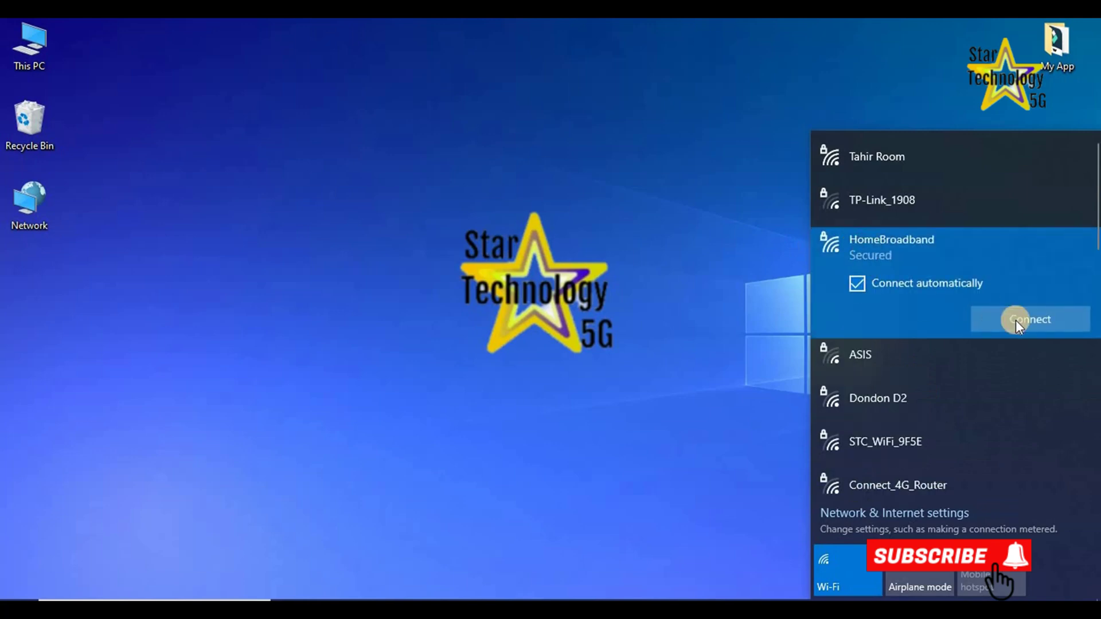
pyautogui.click(1016, 320)
pyautogui.write('•••••••')
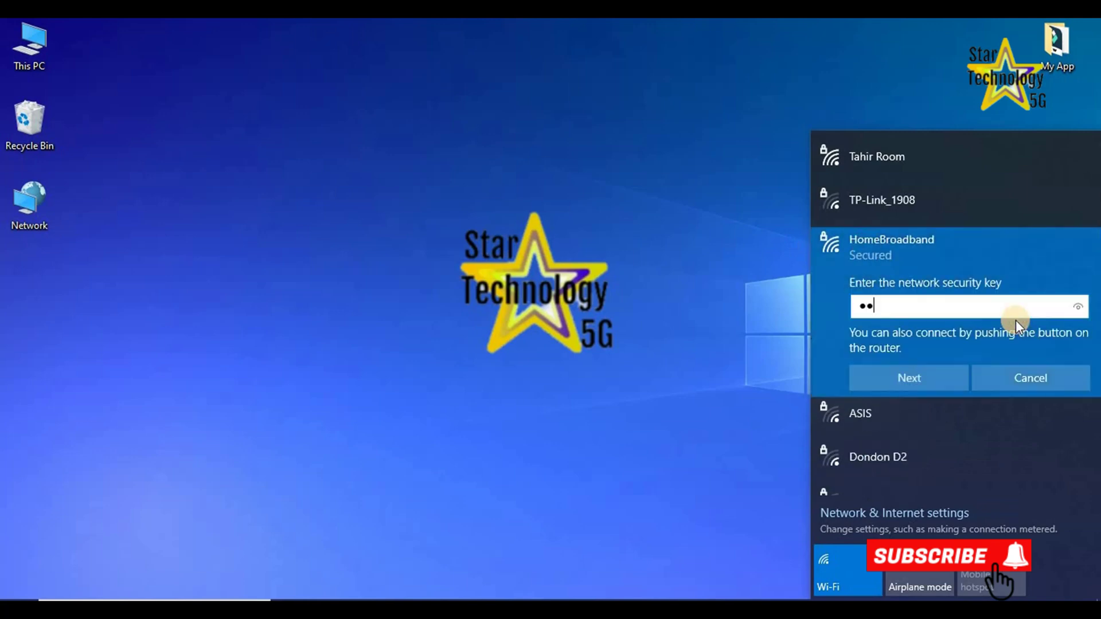
pyautogui.write('•••')
pyautogui.click(910, 380)
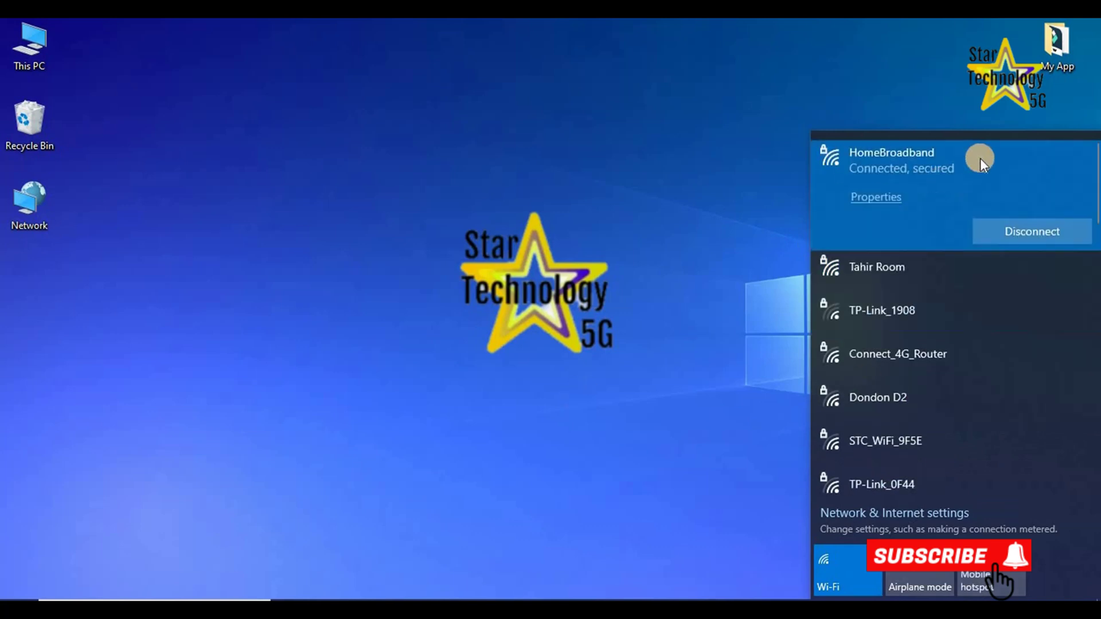
pyautogui.click(713, 307)
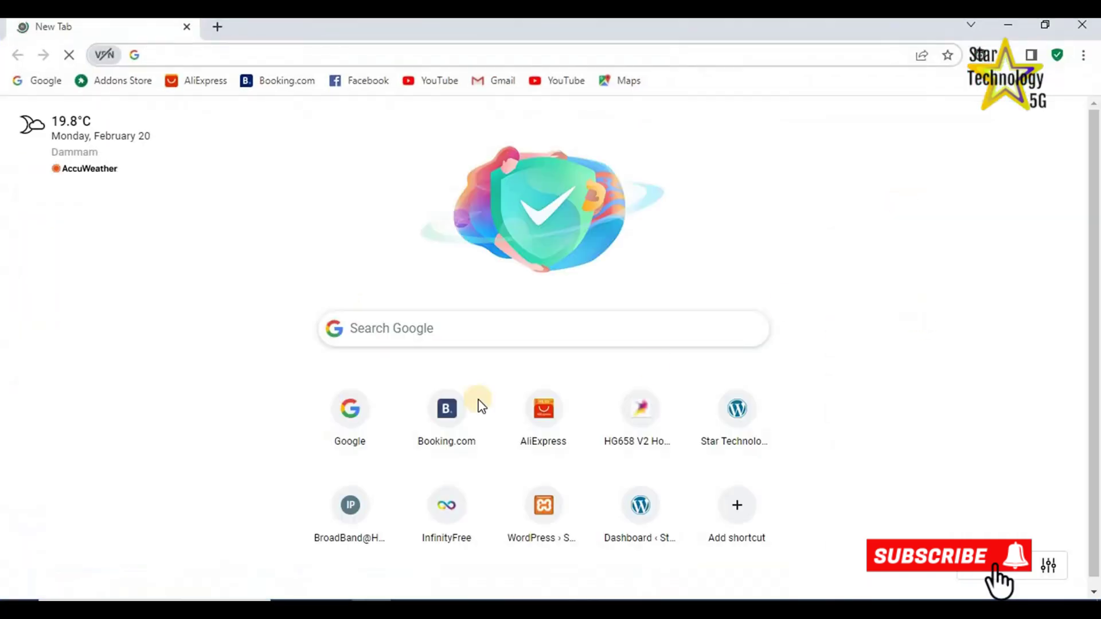
# Search for 'GOOGLE' in Chrome and open the Google result to load google.com.
pyautogui.click(429, 331)
pyautogui.write('GOOGLE')
pyautogui.press('Return')
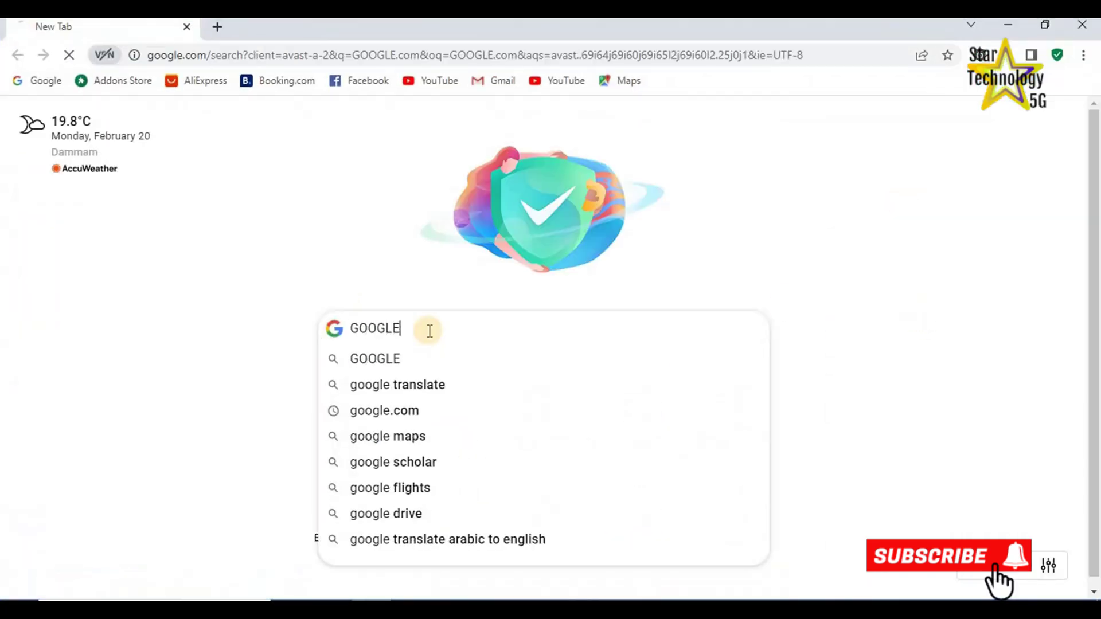
pyautogui.click(172, 273)
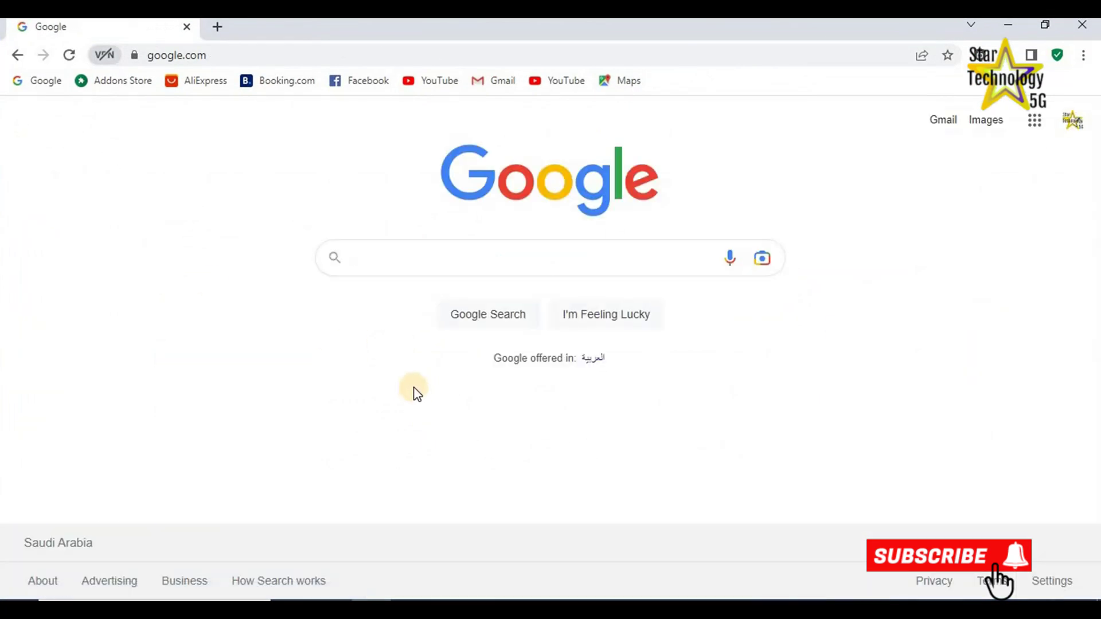